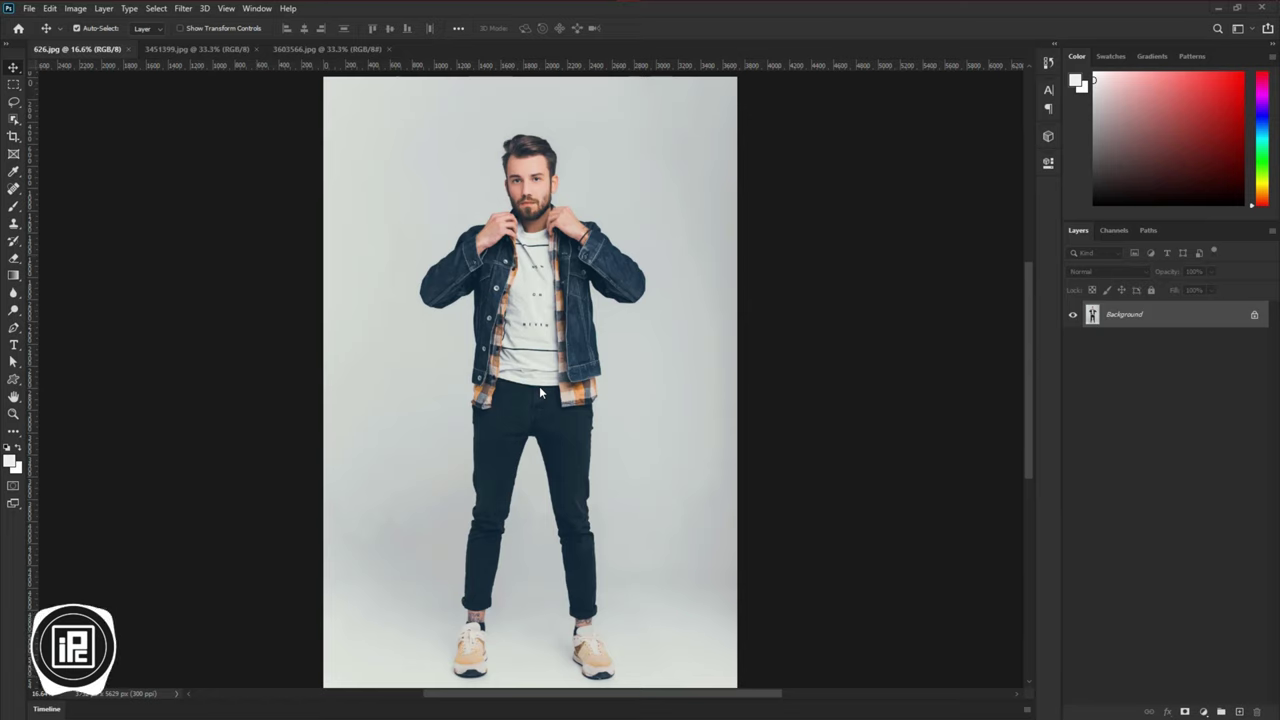
- Enter Select and Mask and preview the portrait as a red Overlay at about 74% opacity
scroll(525, 200, up, 4)
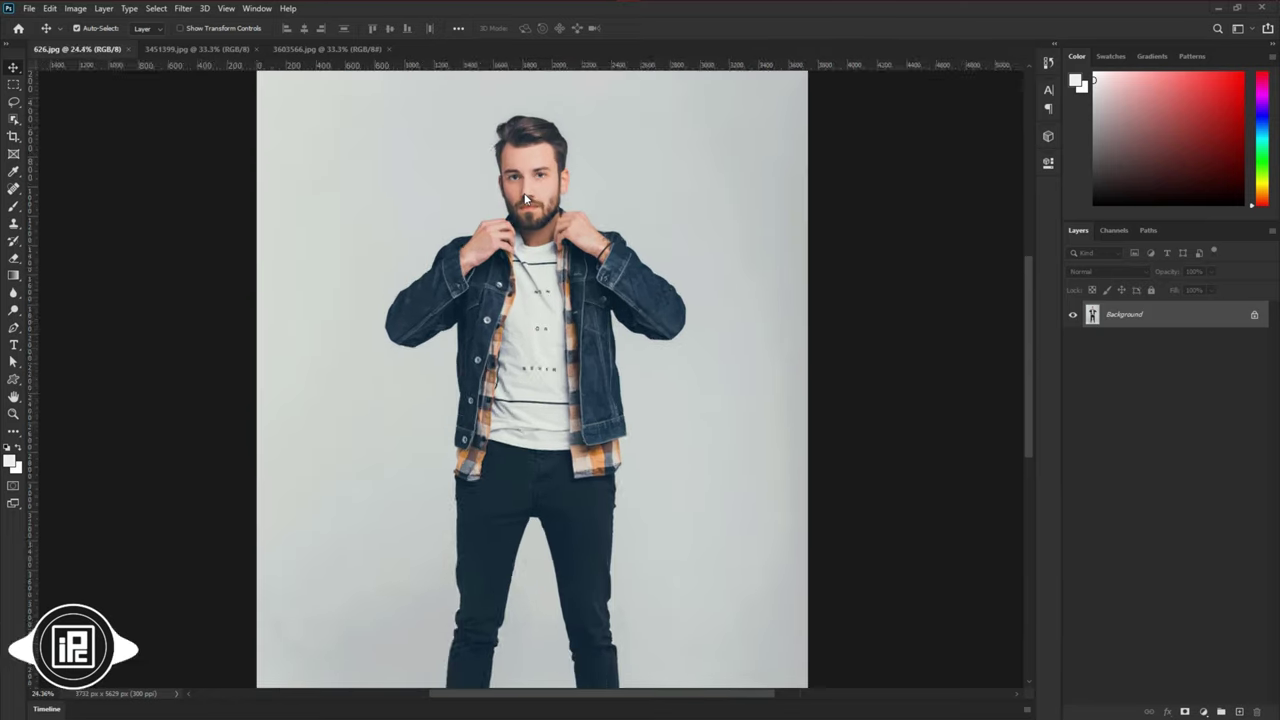
scroll(525, 200, up, 1)
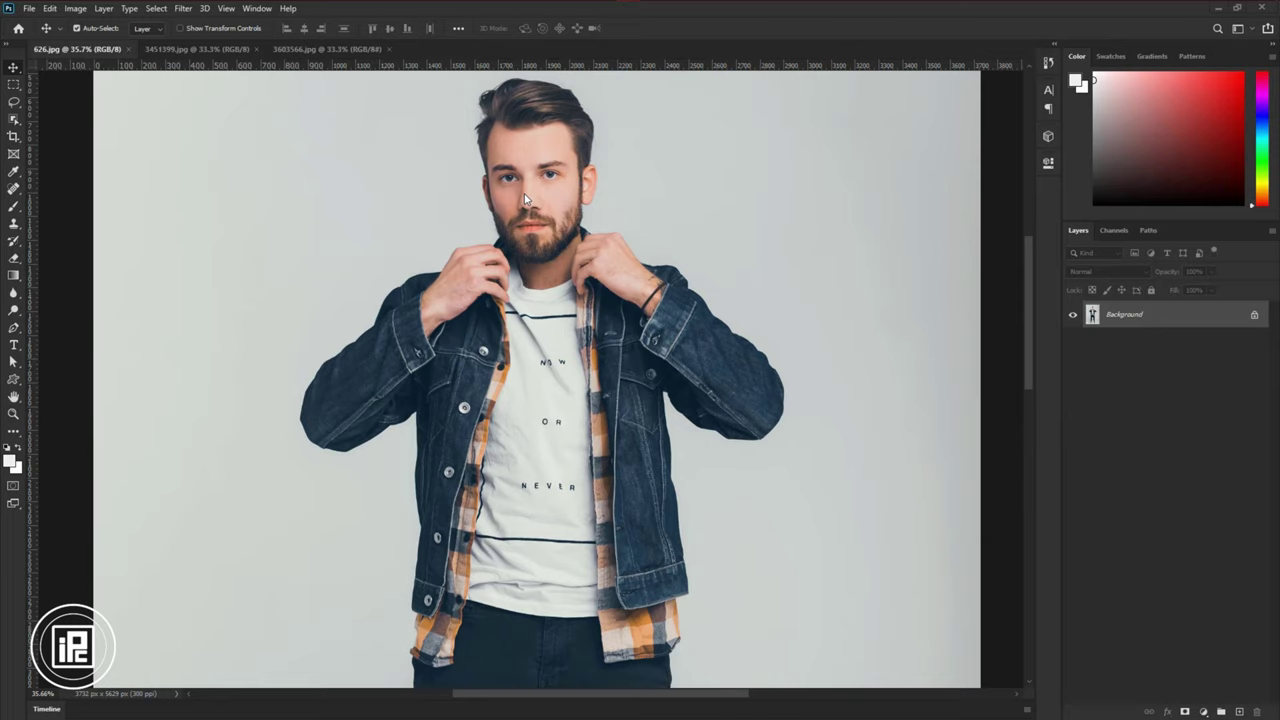
scroll(525, 200, down, 1)
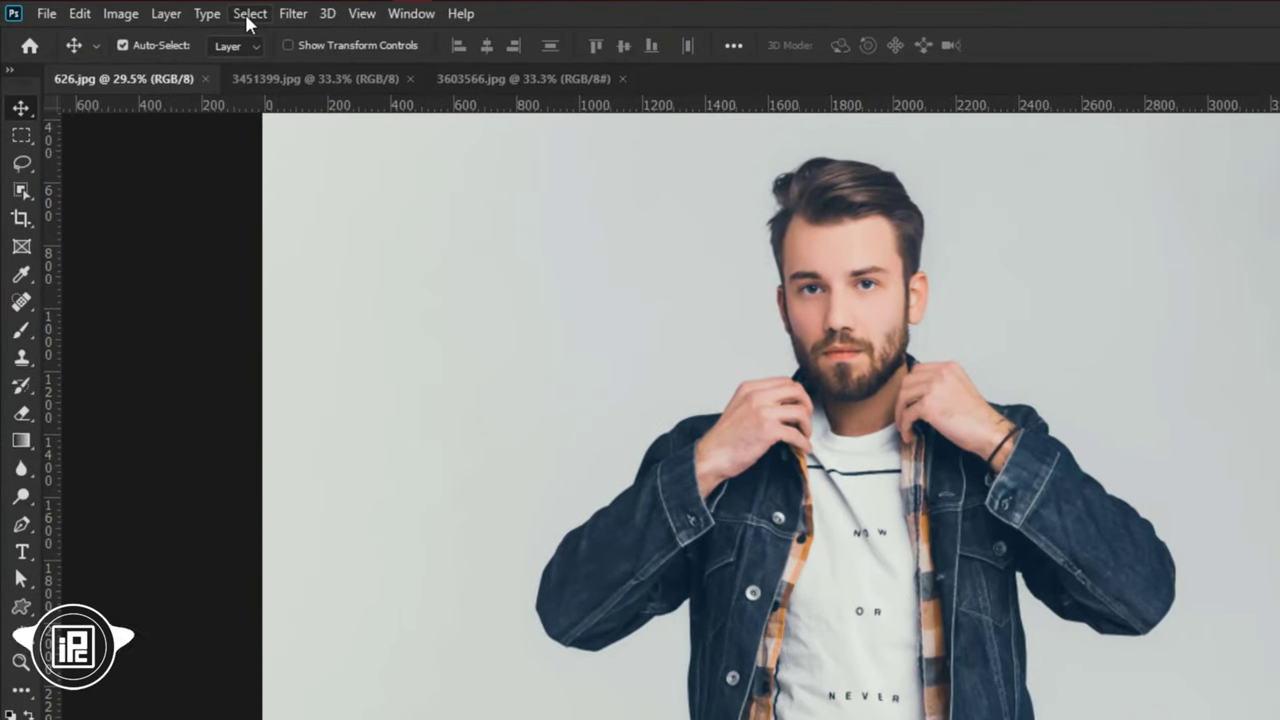
click(250, 13)
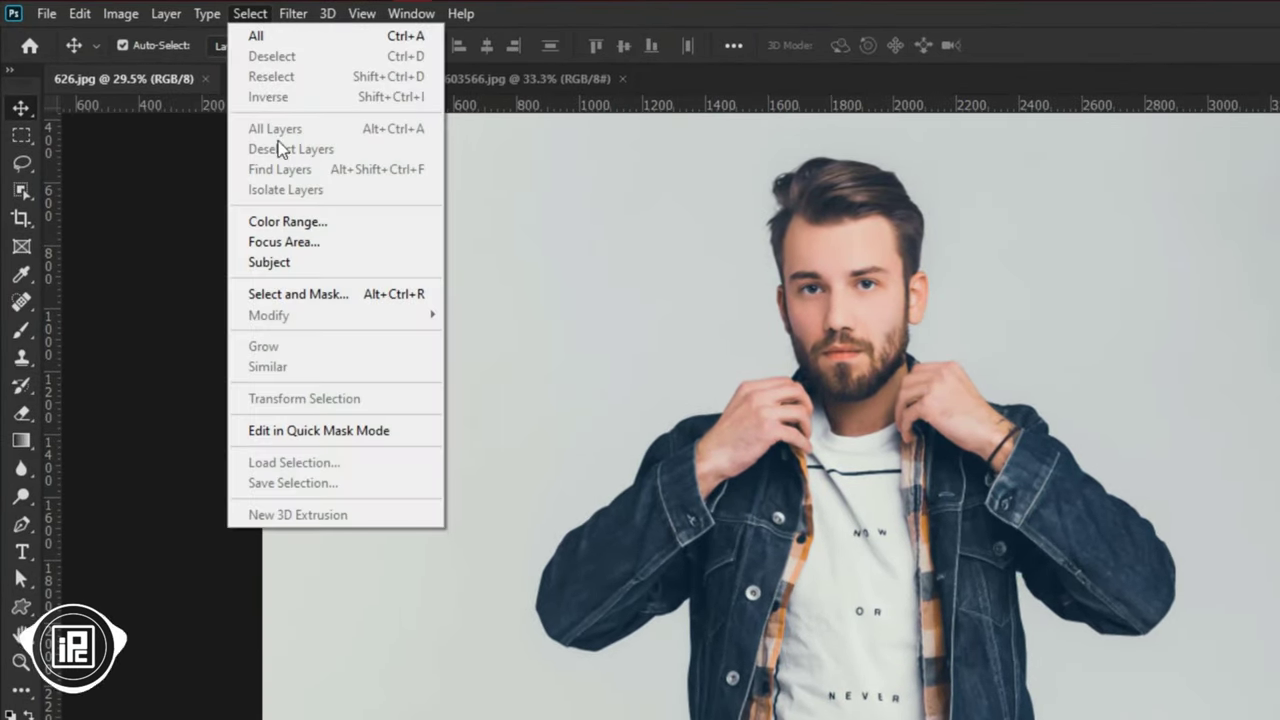
click(272, 296)
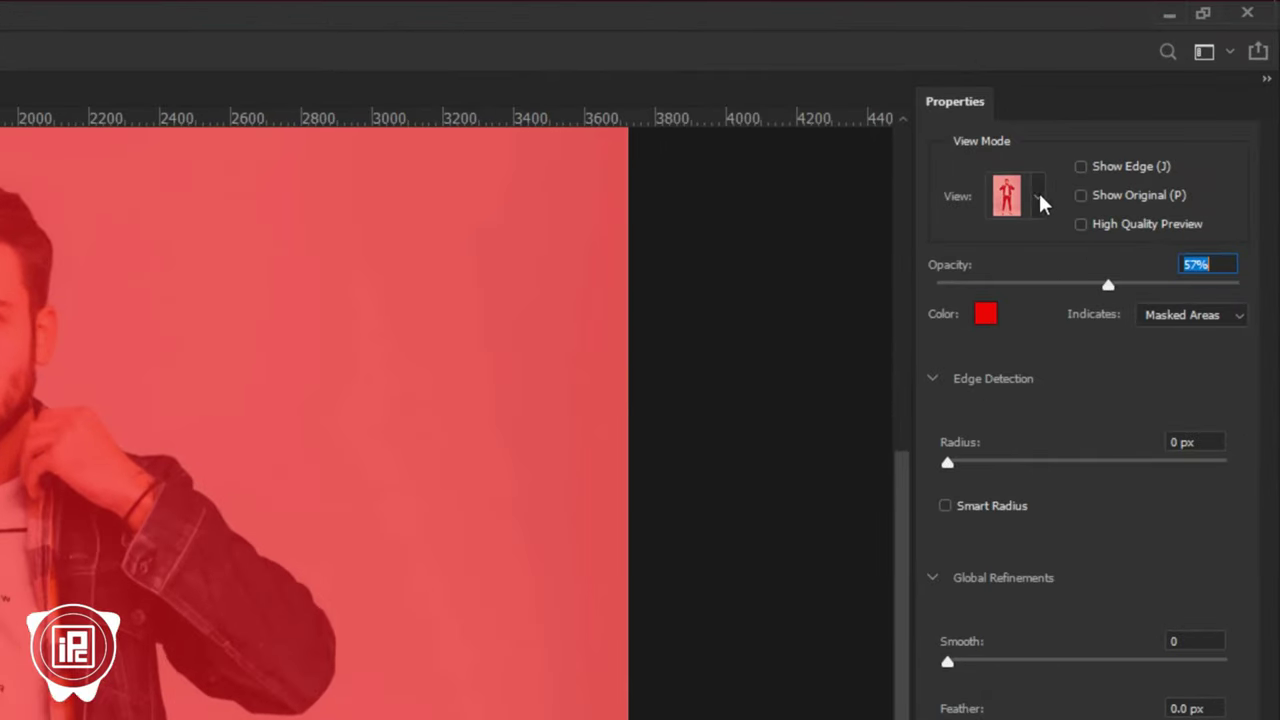
click(1038, 200)
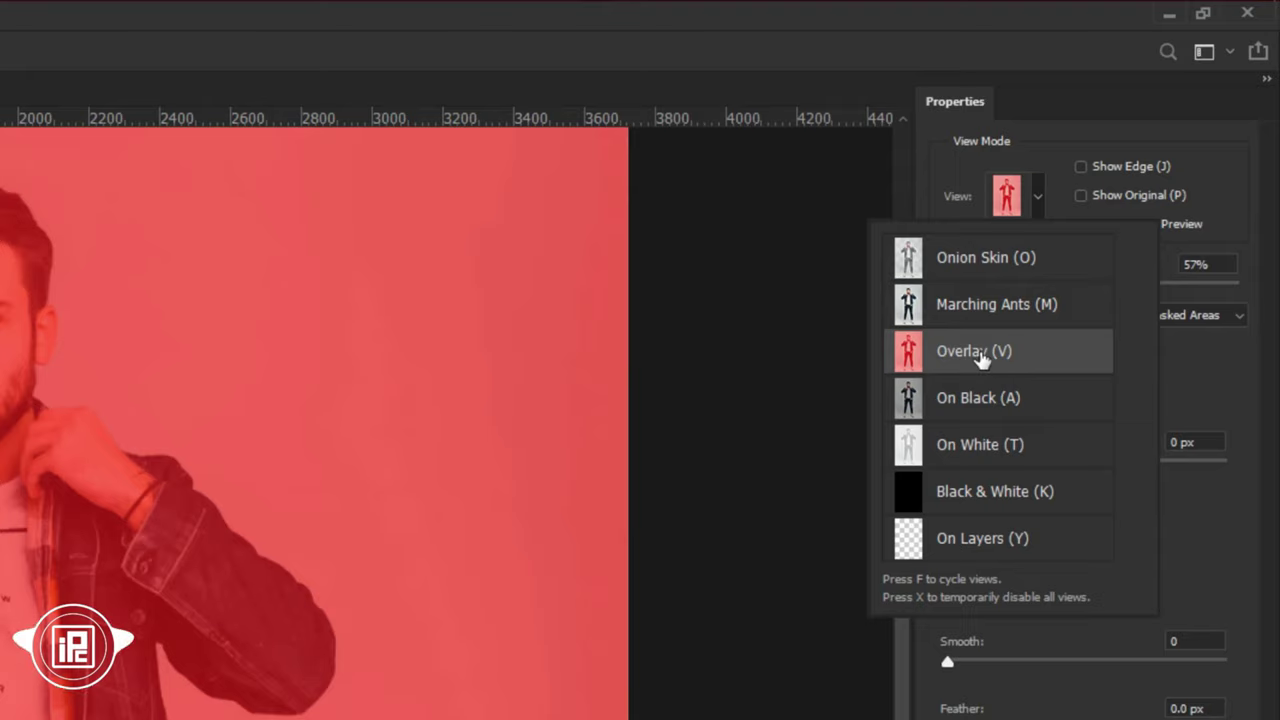
click(1203, 382)
mouse_move(1110, 287)
mouse_down()
mouse_move(1166, 289)
mouse_move(1117, 300)
mouse_move(1154, 306)
mouse_move(1114, 282)
mouse_move(1104, 295)
mouse_up()
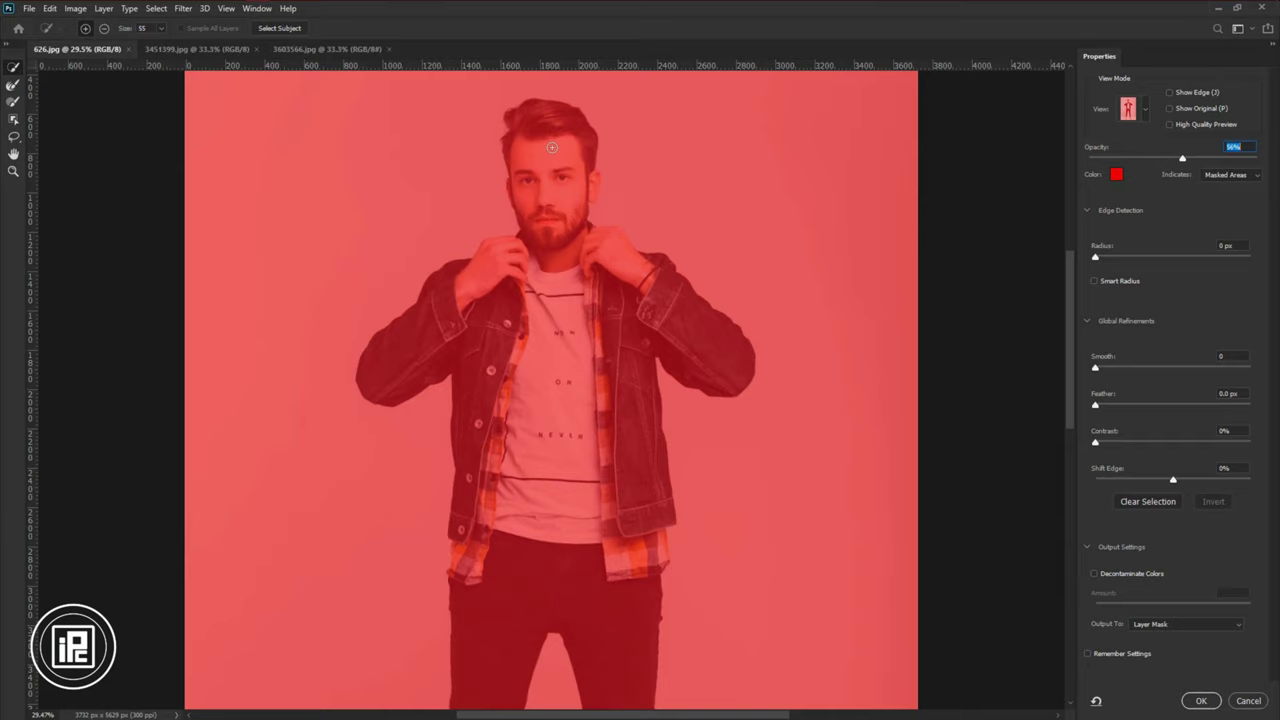
- Quick-select the man's head, neck and shirt, adding the missed flannel and ear patches
mouse_move(548, 161)
mouse_down()
mouse_move(491, 423)
mouse_move(455, 343)
mouse_move(424, 341)
mouse_move(641, 308)
mouse_move(604, 265)
mouse_move(520, 280)
mouse_move(546, 325)
mouse_move(555, 600)
mouse_up()
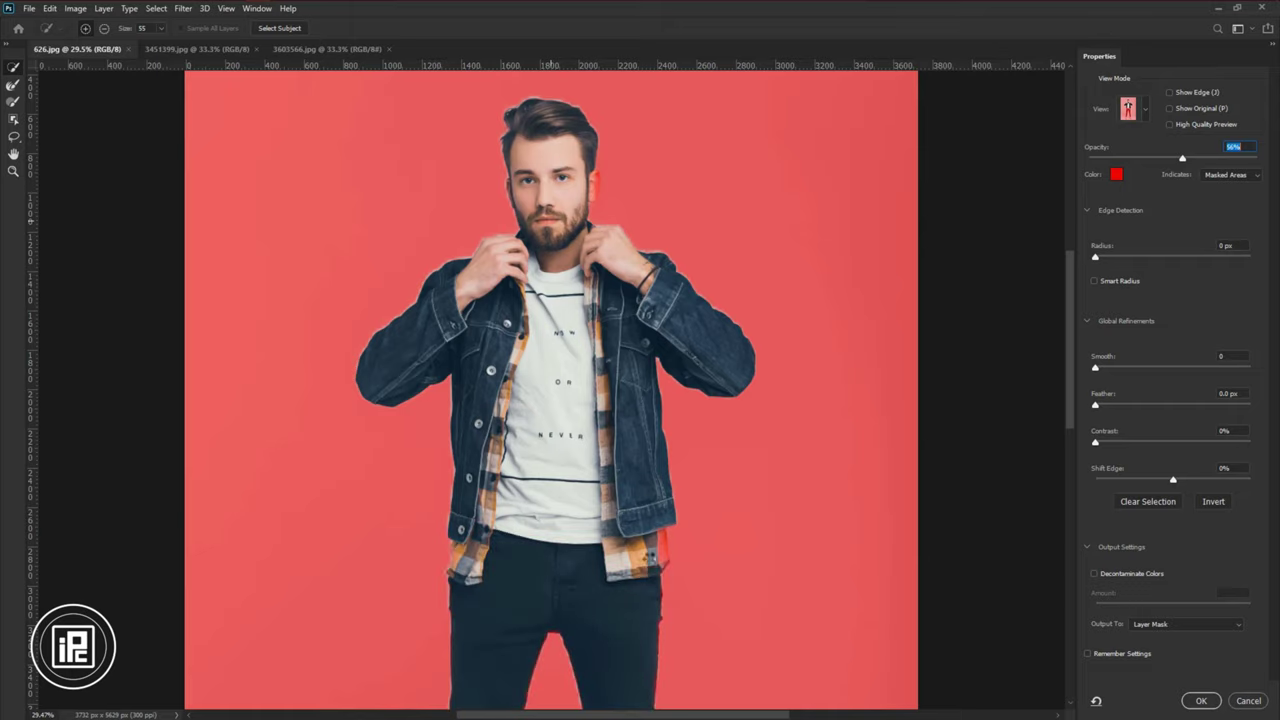
click(657, 548)
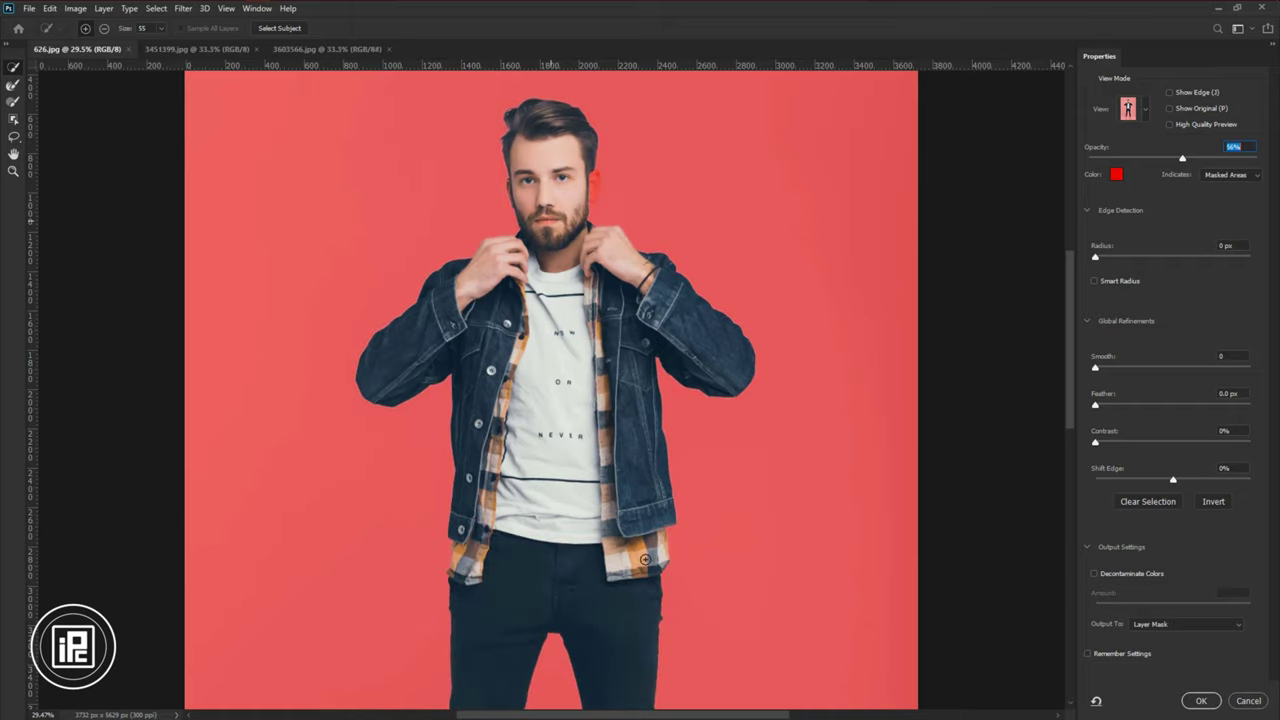
click(592, 186)
- View the hair edge at 100% and turn on High Quality Preview
drag(562, 243, 569, 278)
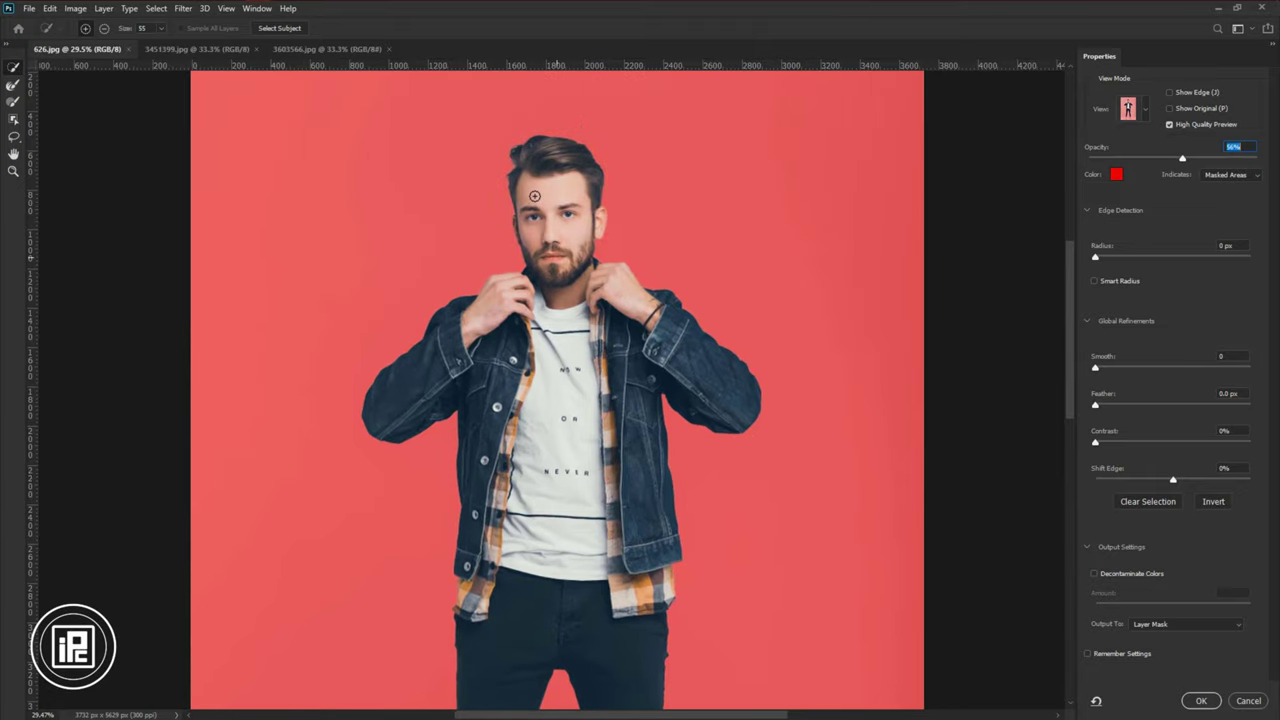
scroll(534, 196, up, 3)
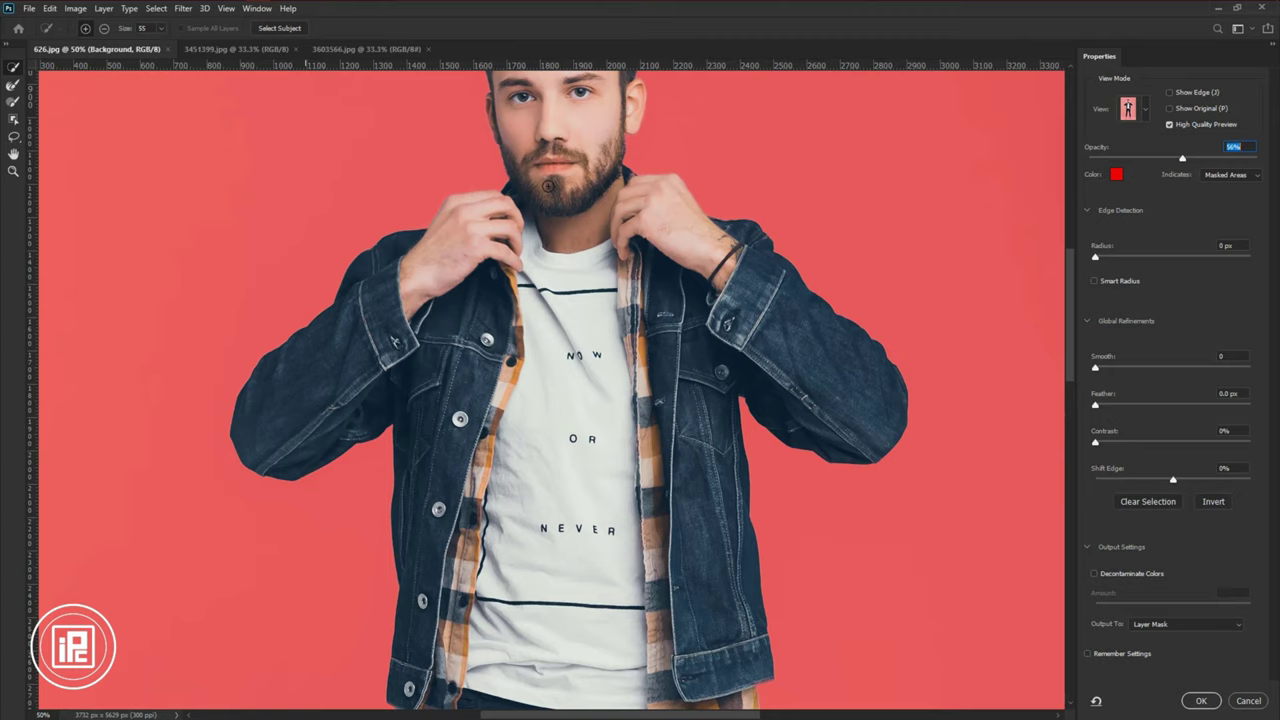
drag(557, 184, 565, 394)
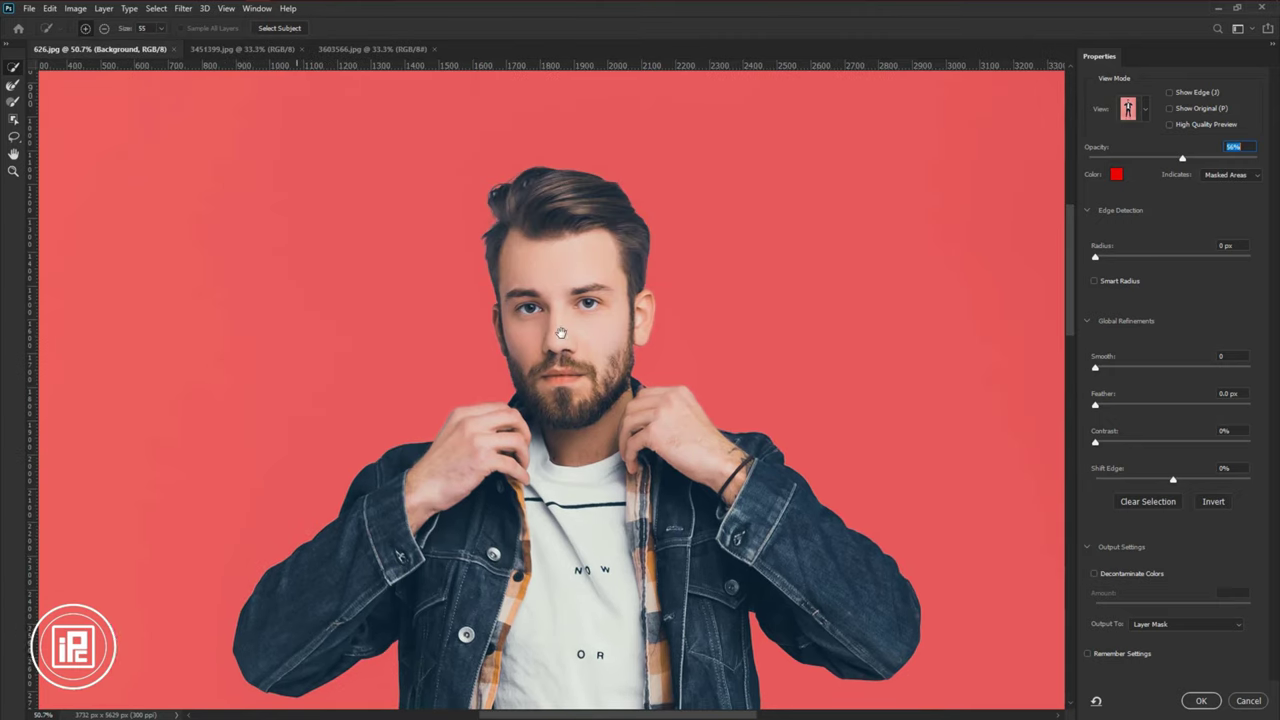
key(ctrl+1)
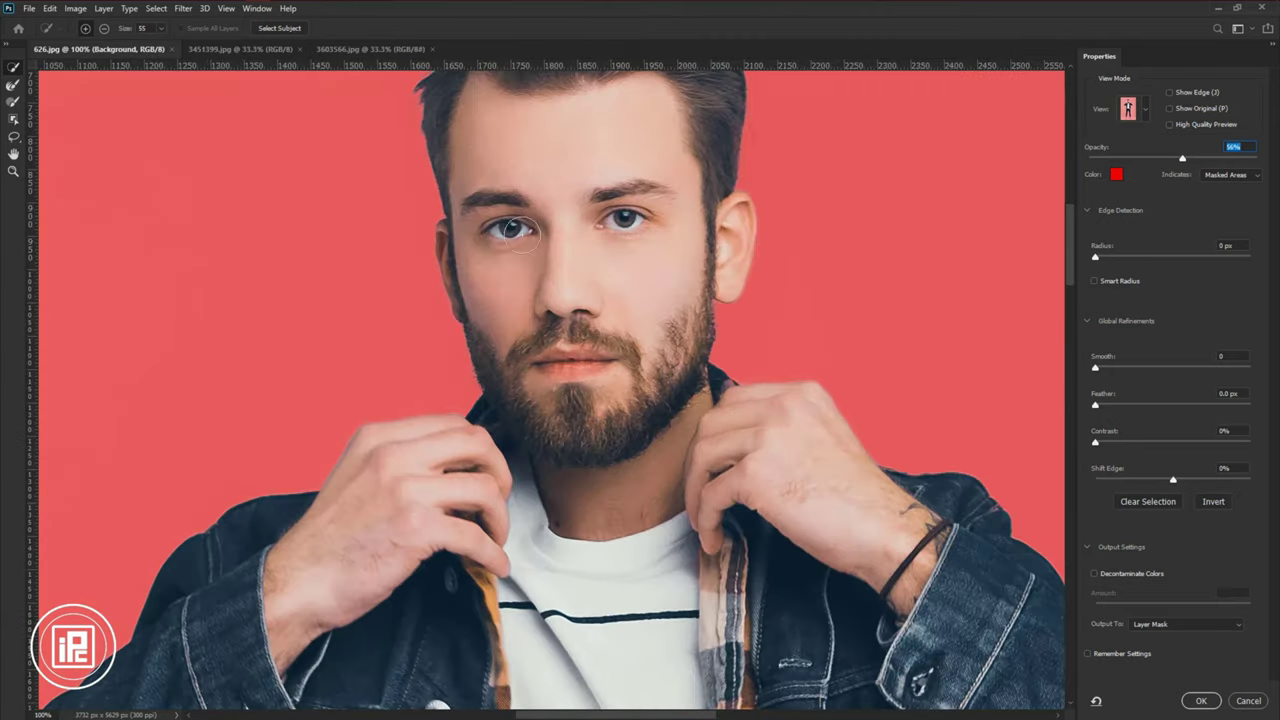
drag(538, 195, 555, 381)
click(1169, 124)
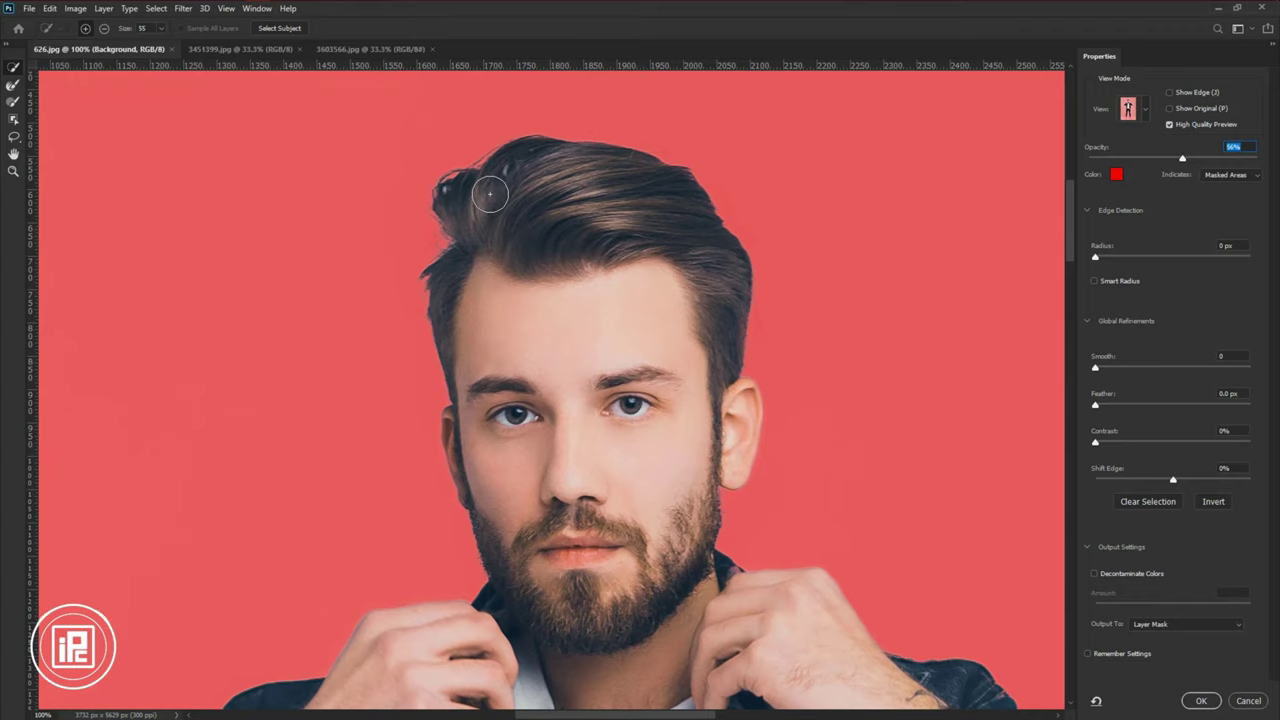
- Refine the hair and jacket edges with an enlarged Refine Edge Brush
click(12, 85)
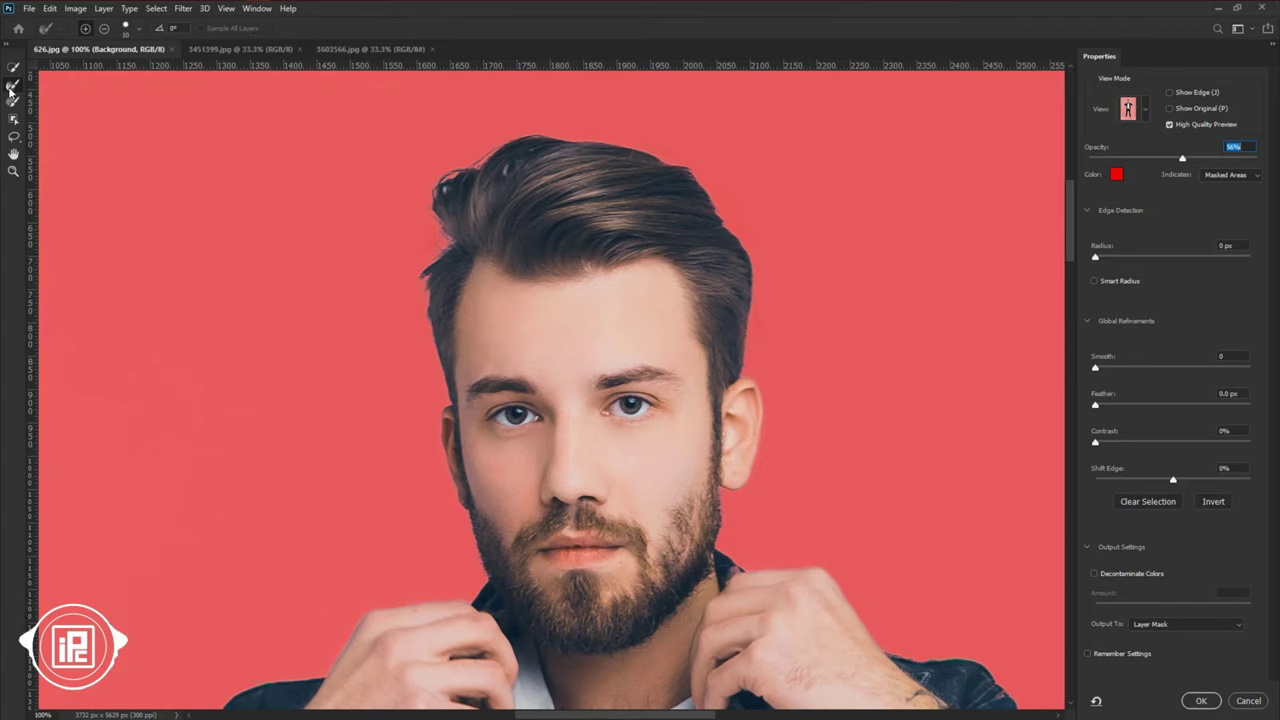
alt+right_click(401, 192)
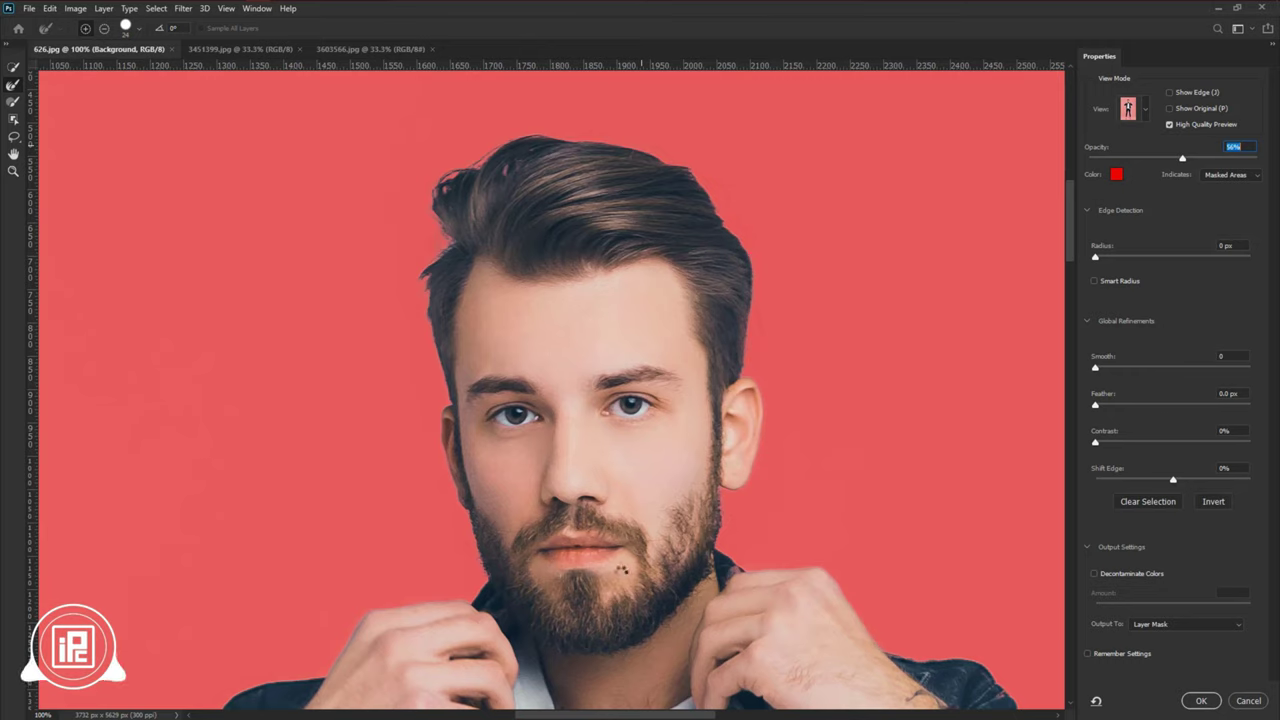
drag(619, 527, 574, 196)
drag(980, 564, 523, 466)
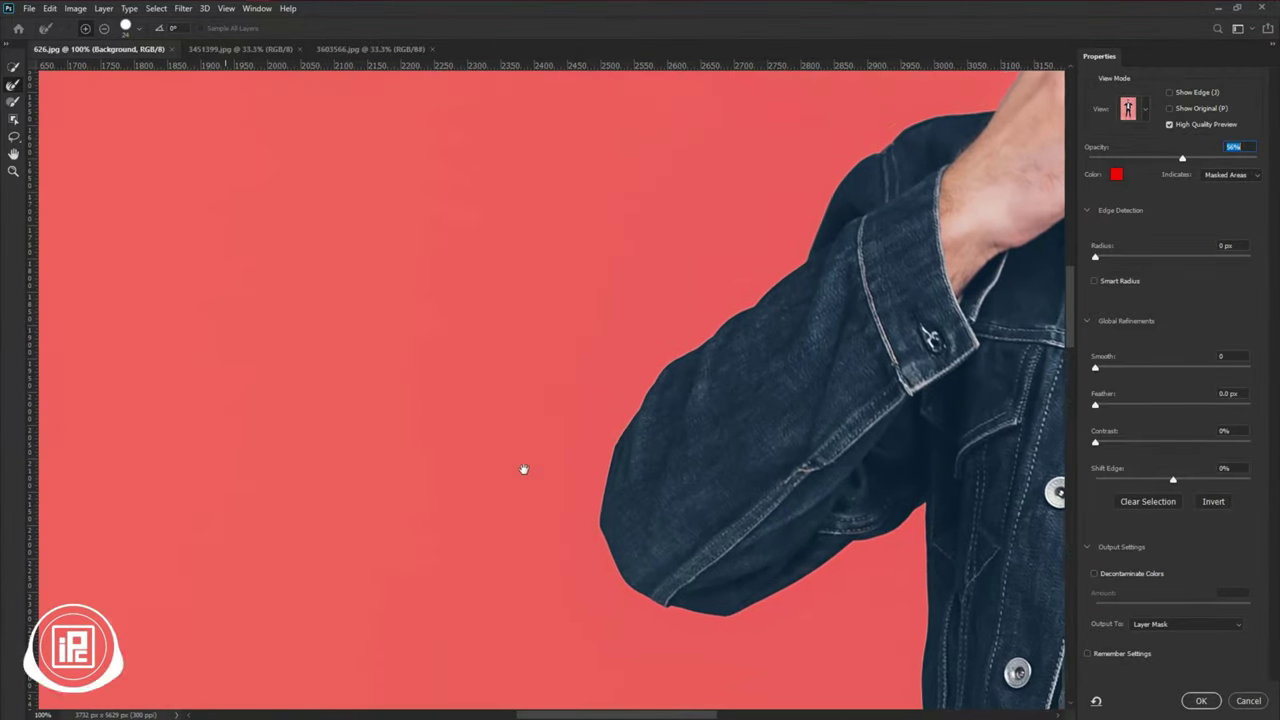
drag(998, 223, 640, 444)
scroll(640, 444, down, 2)
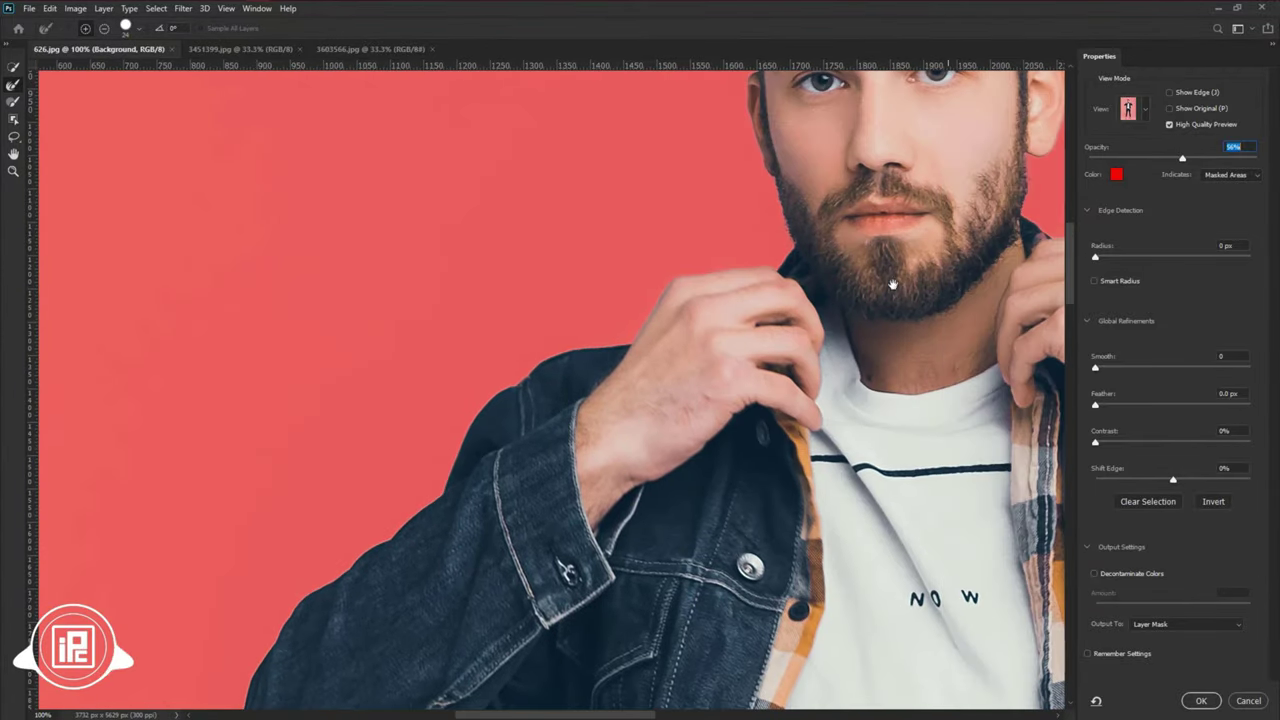
drag(877, 309, 636, 449)
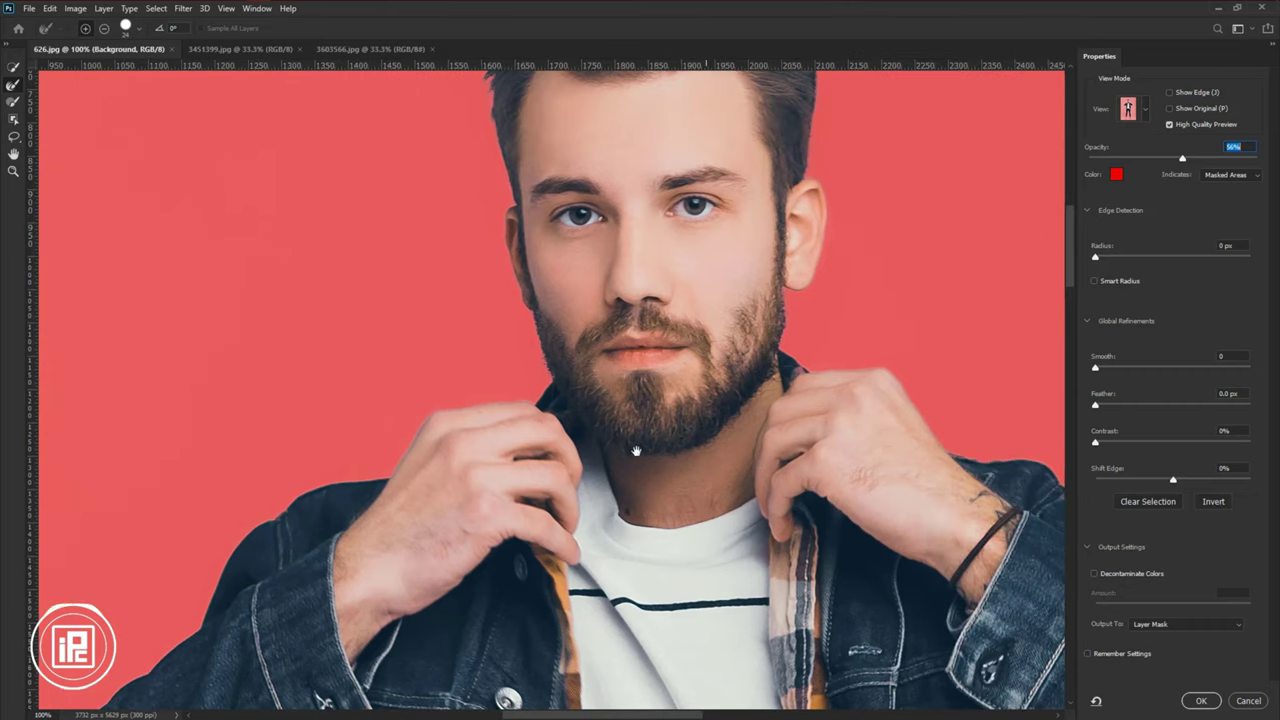
scroll(636, 451, down, 10)
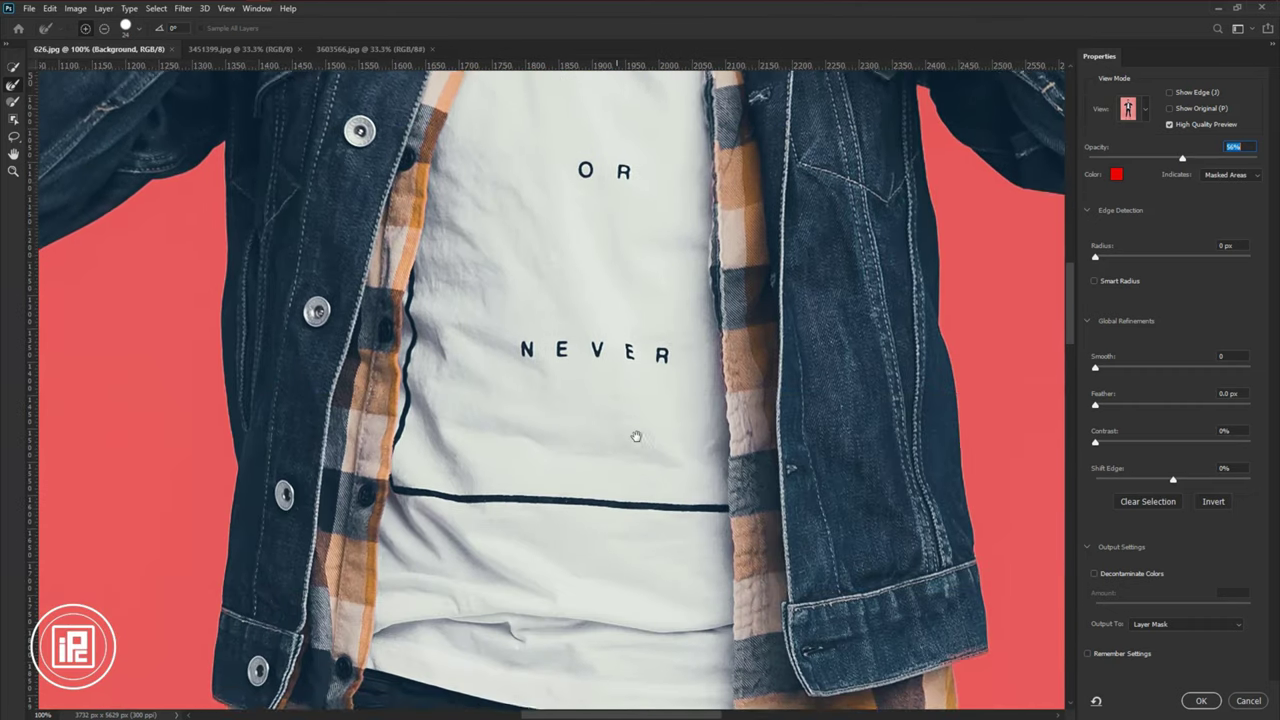
scroll(636, 437, down, 2)
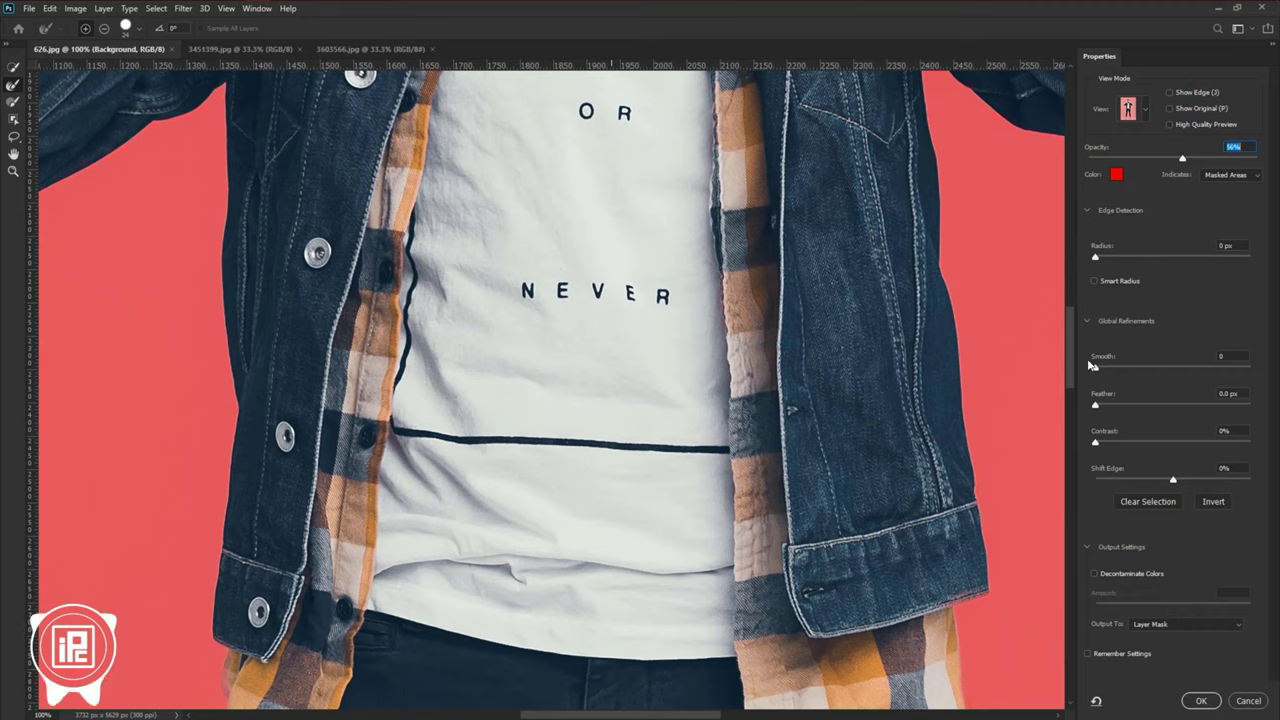
- Output the refined selection as a Layer Mask and apply it
click(1145, 626)
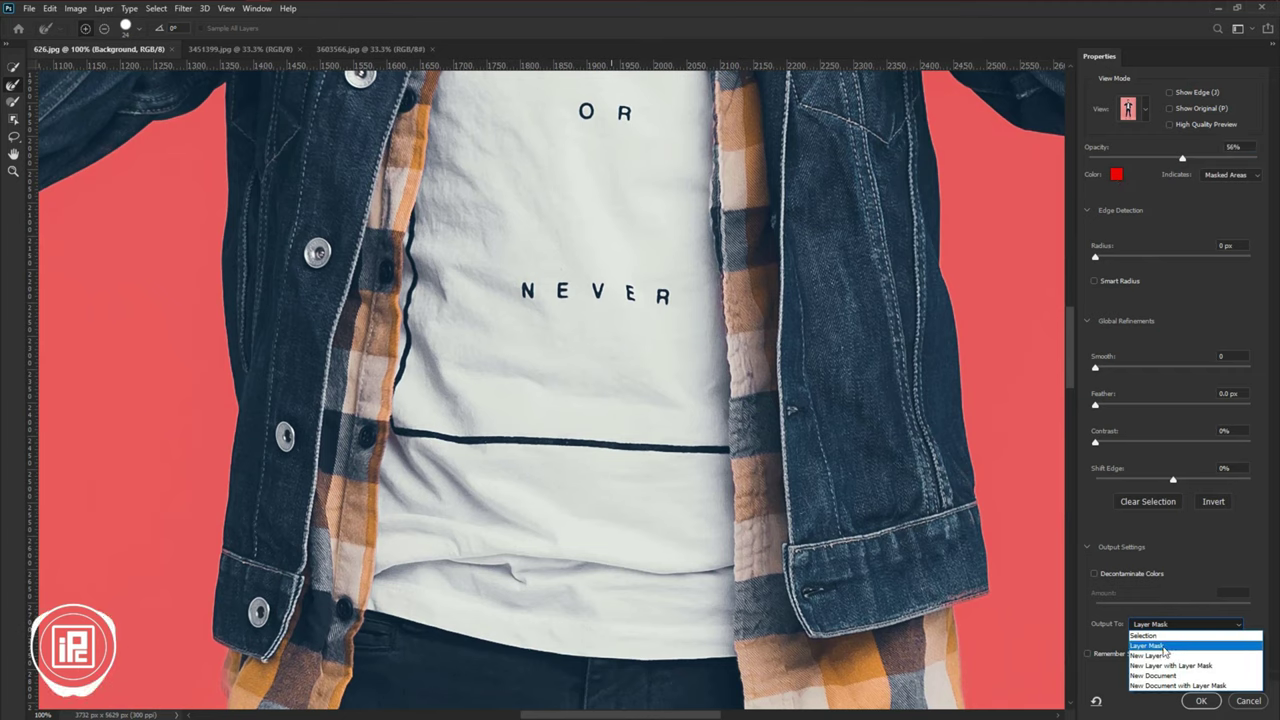
click(1192, 690)
click(1194, 692)
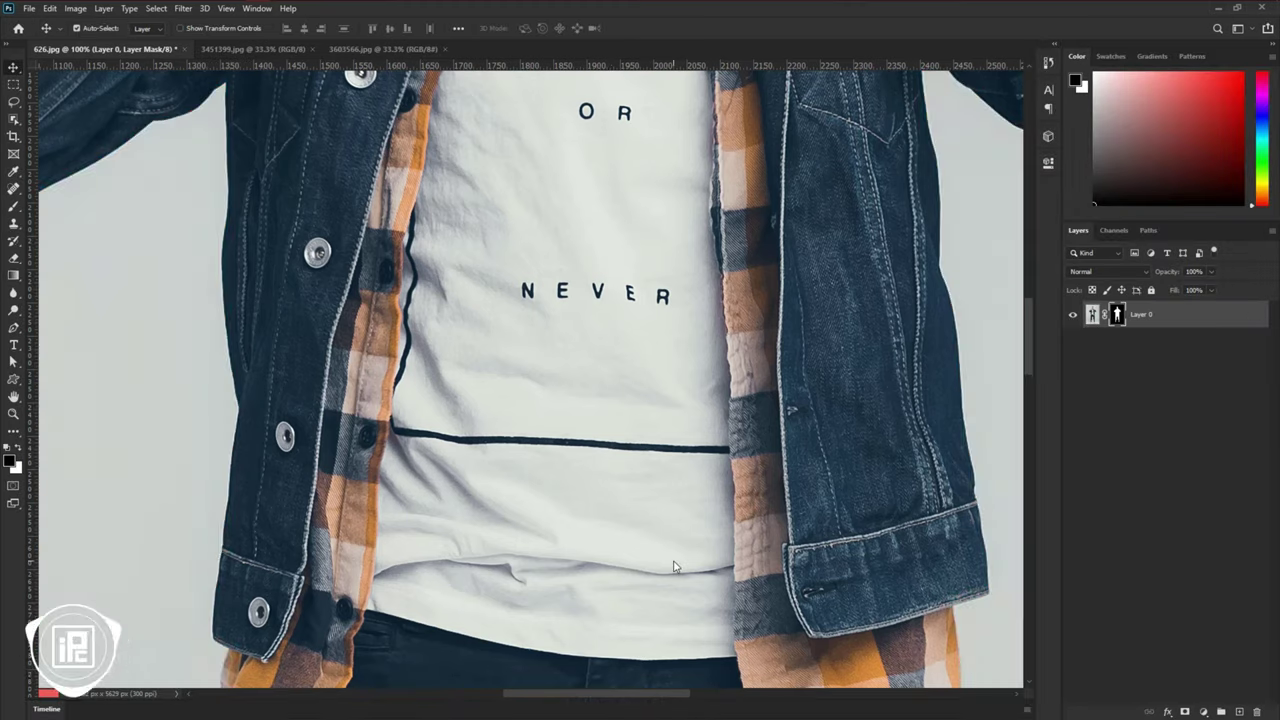
- Select the rectangular Crop tool with the 4:5 (8:10) ratio preset
scroll(674, 567, down, 10)
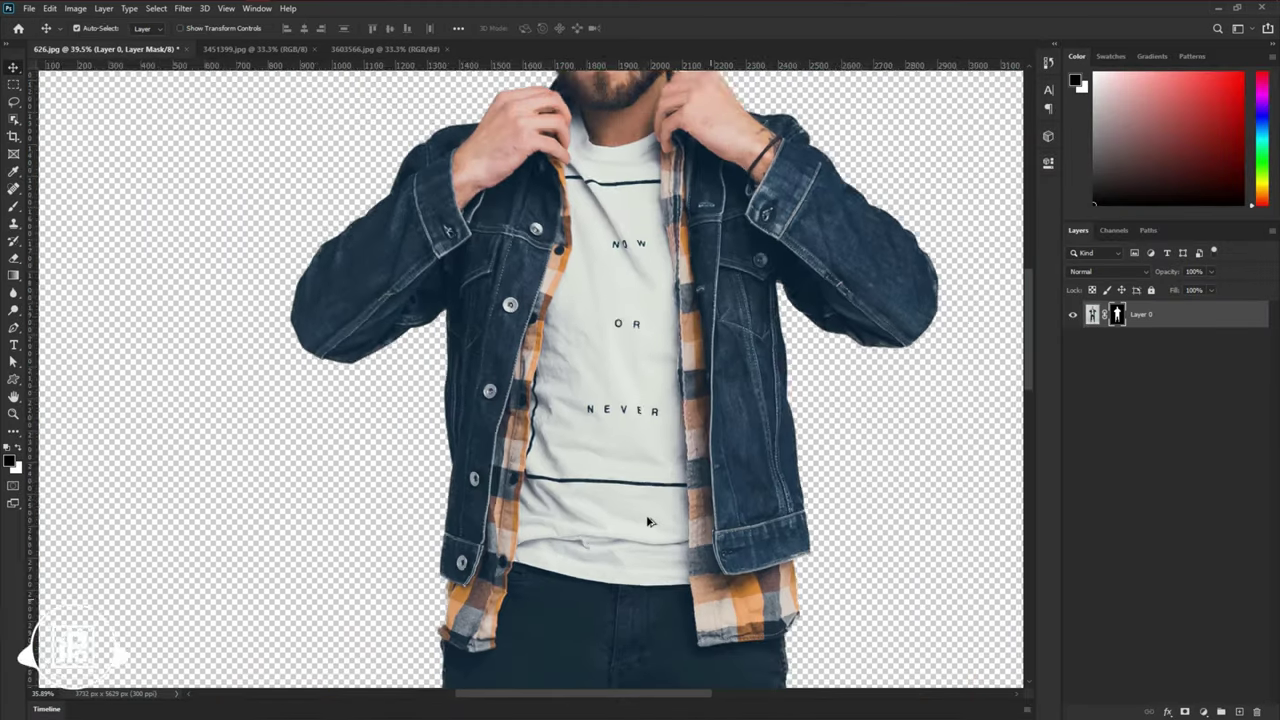
scroll(651, 525, down, 2)
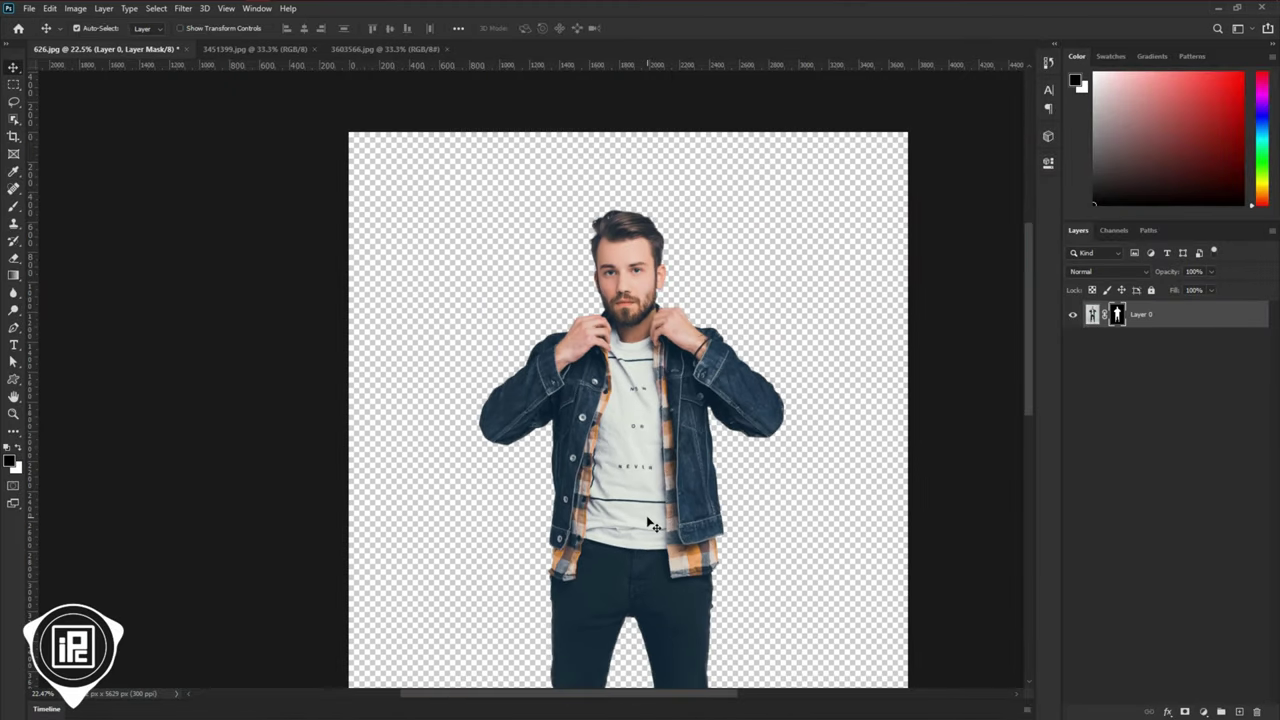
scroll(651, 525, down, 2)
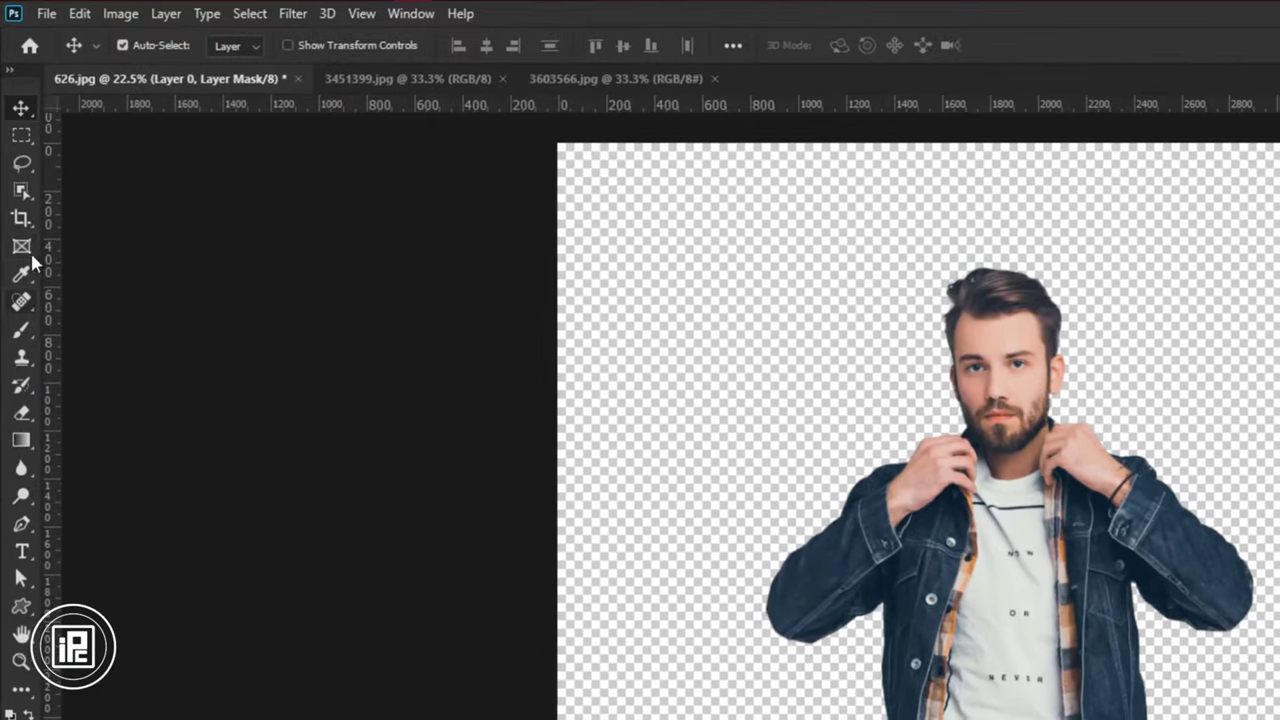
click(13, 137)
right_click(13, 137)
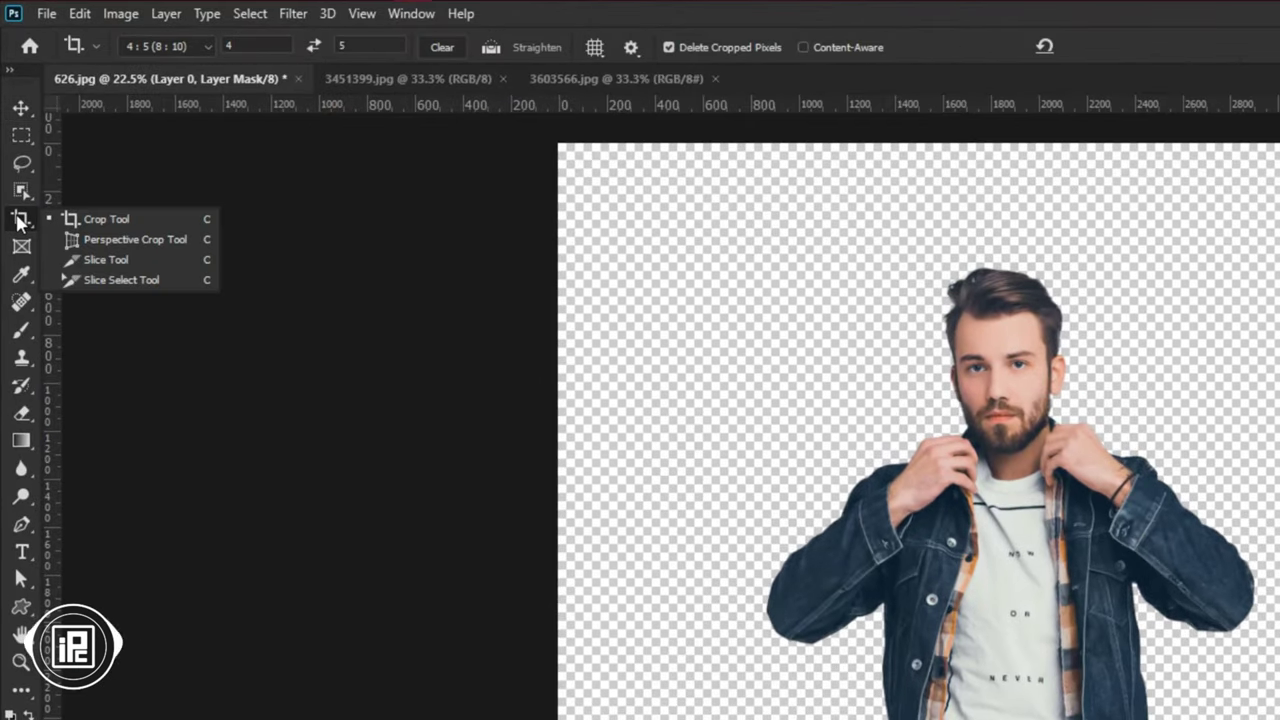
click(72, 219)
click(165, 47)
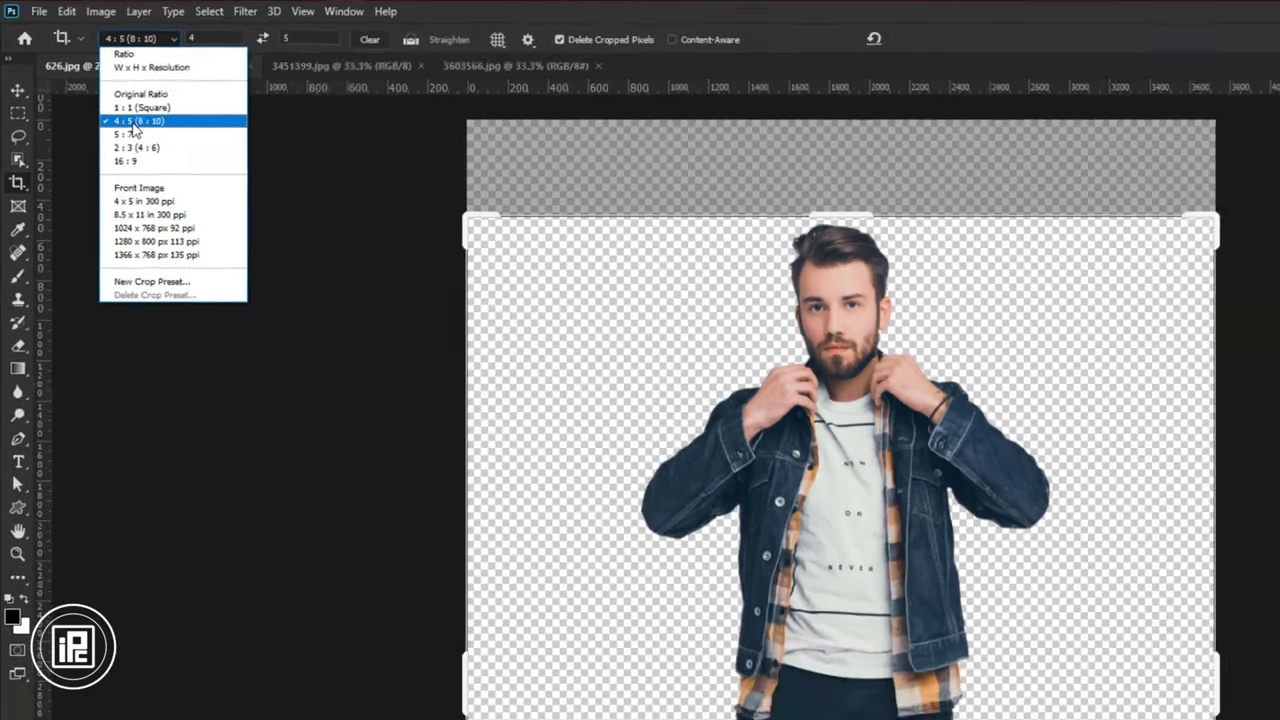
click(160, 146)
- Frame the man from head to waist, apply the crop and fit the image on screen
scroll(672, 458, down, 4)
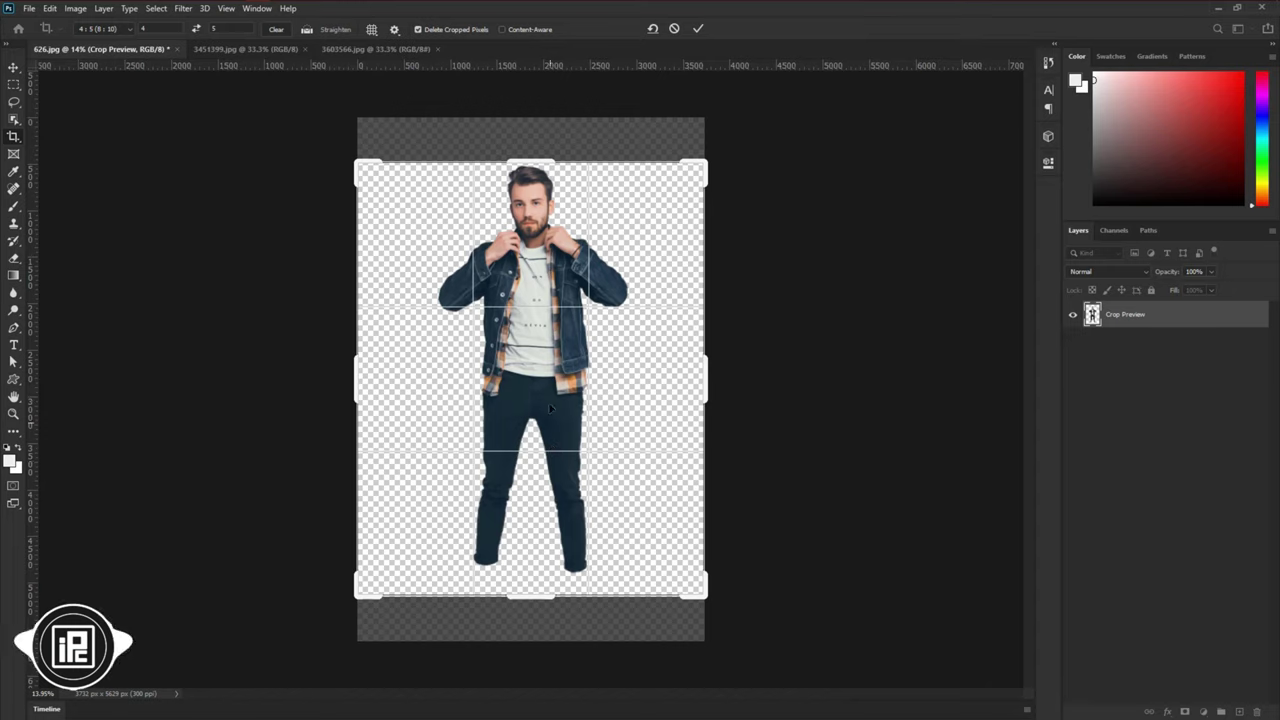
drag(544, 344, 544, 380)
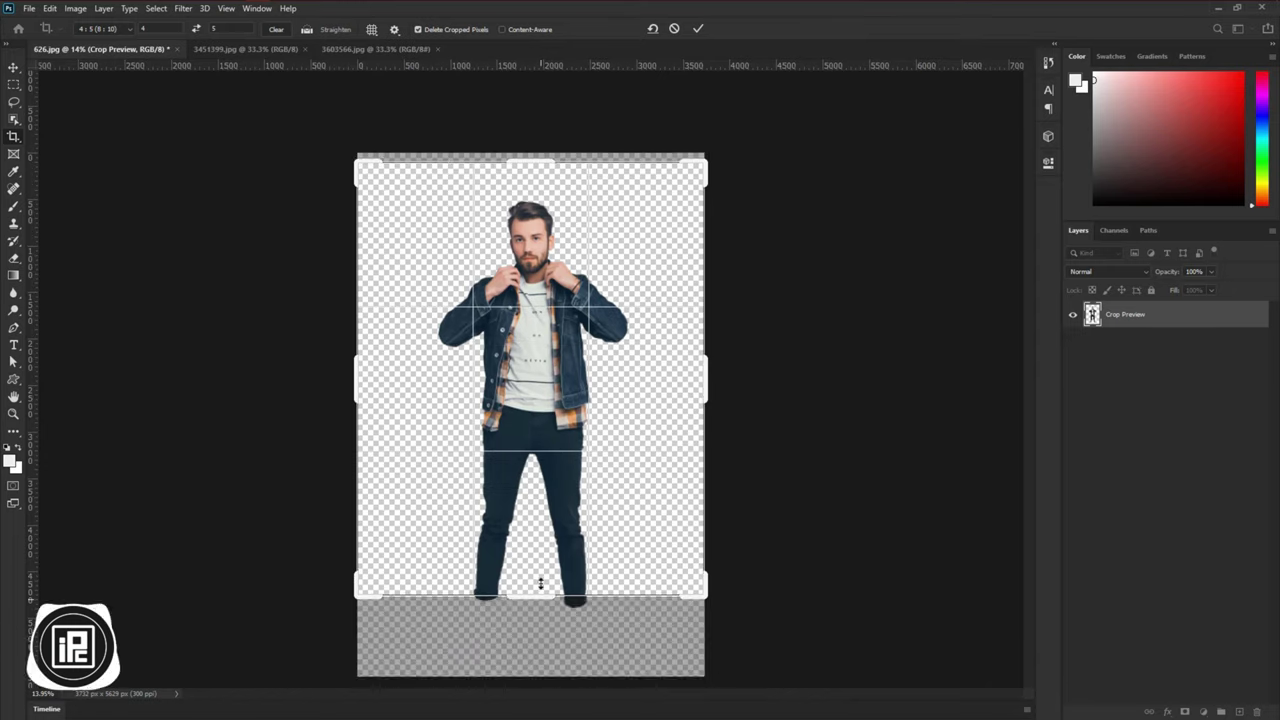
drag(540, 583, 563, 505)
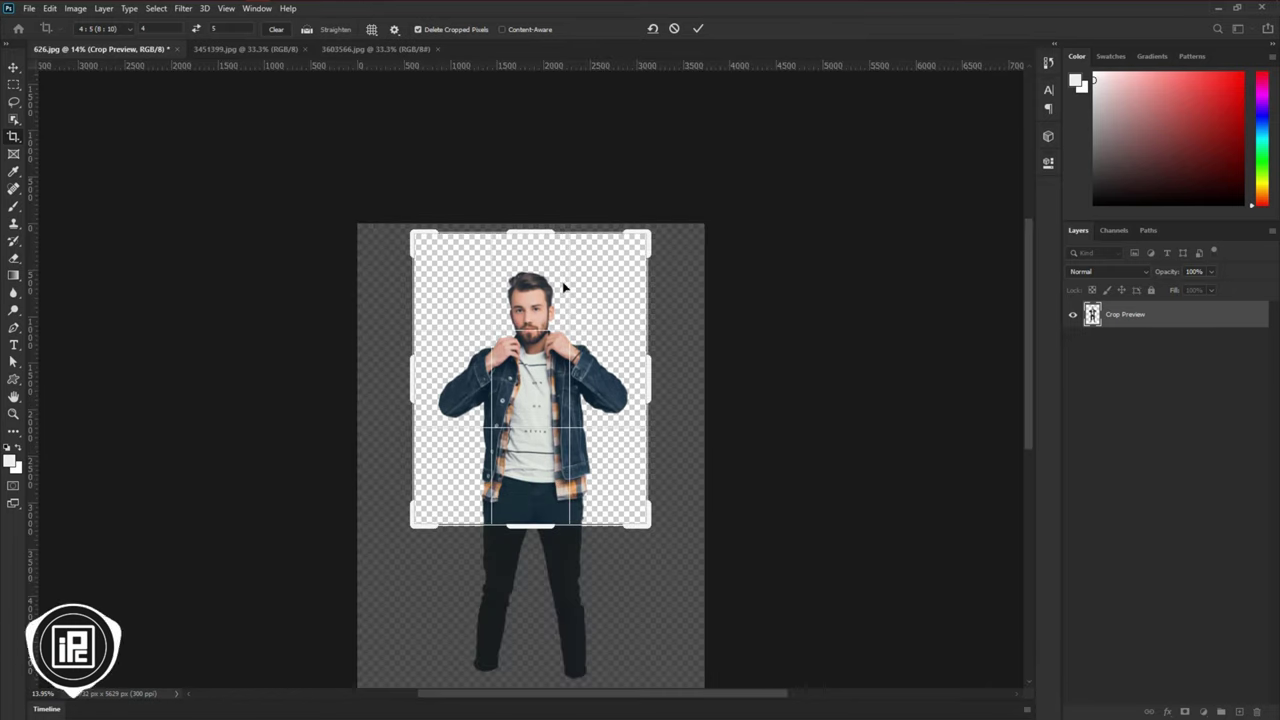
mouse_move(540, 240)
mouse_down()
mouse_move(541, 218)
mouse_move(533, 240)
mouse_up()
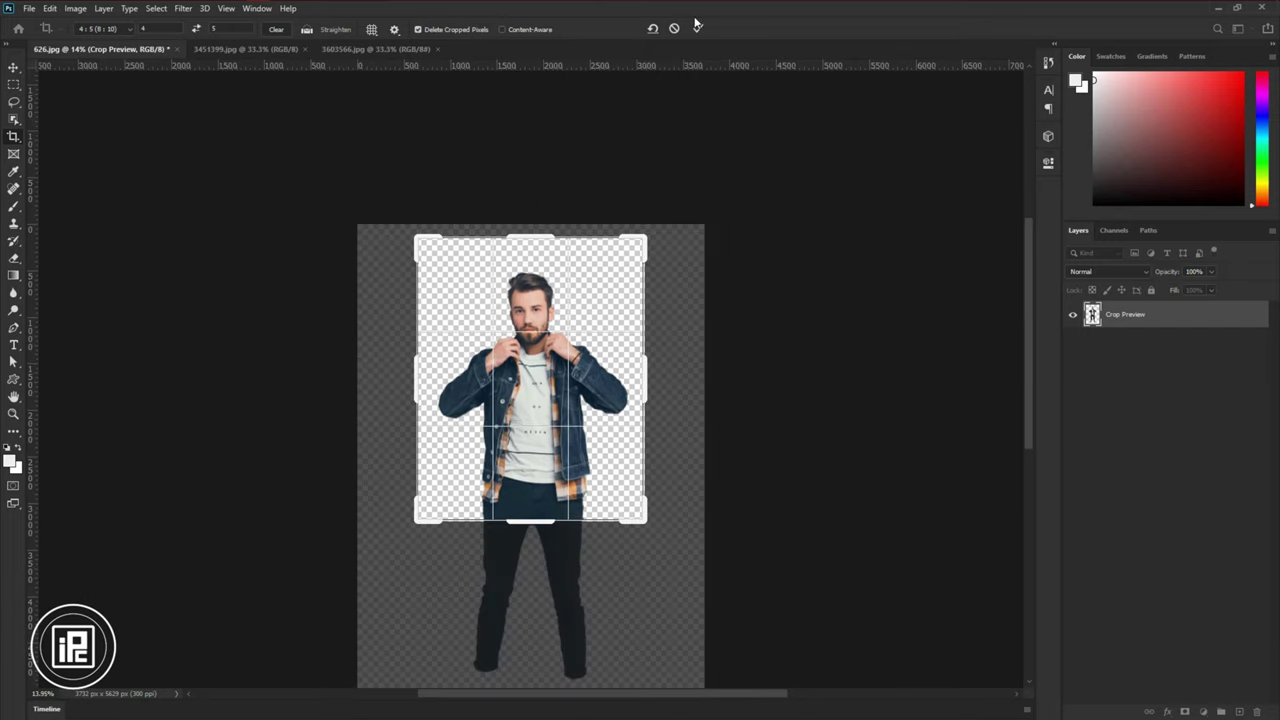
key(Return)
key(ctrl+0)
key(v)
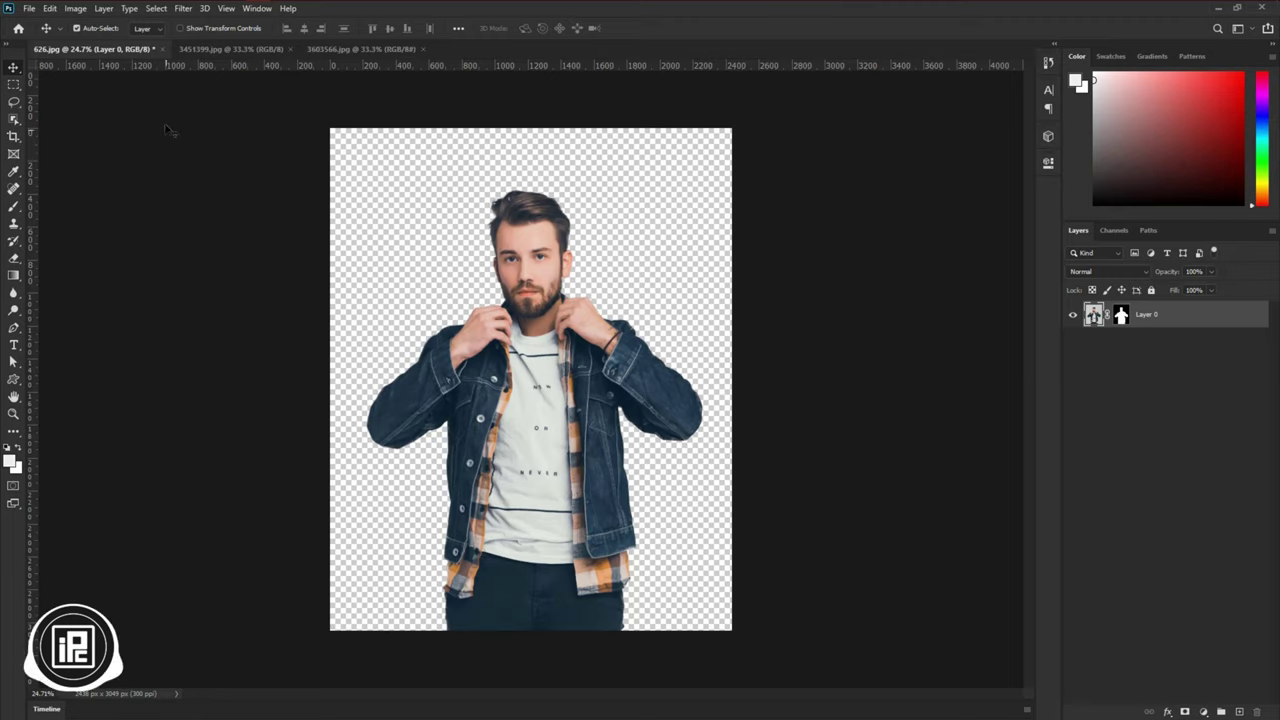
- Bring the unlocked 3451399.jpg neon background into 626.jpg as Layer 1 below Layer 0
click(200, 49)
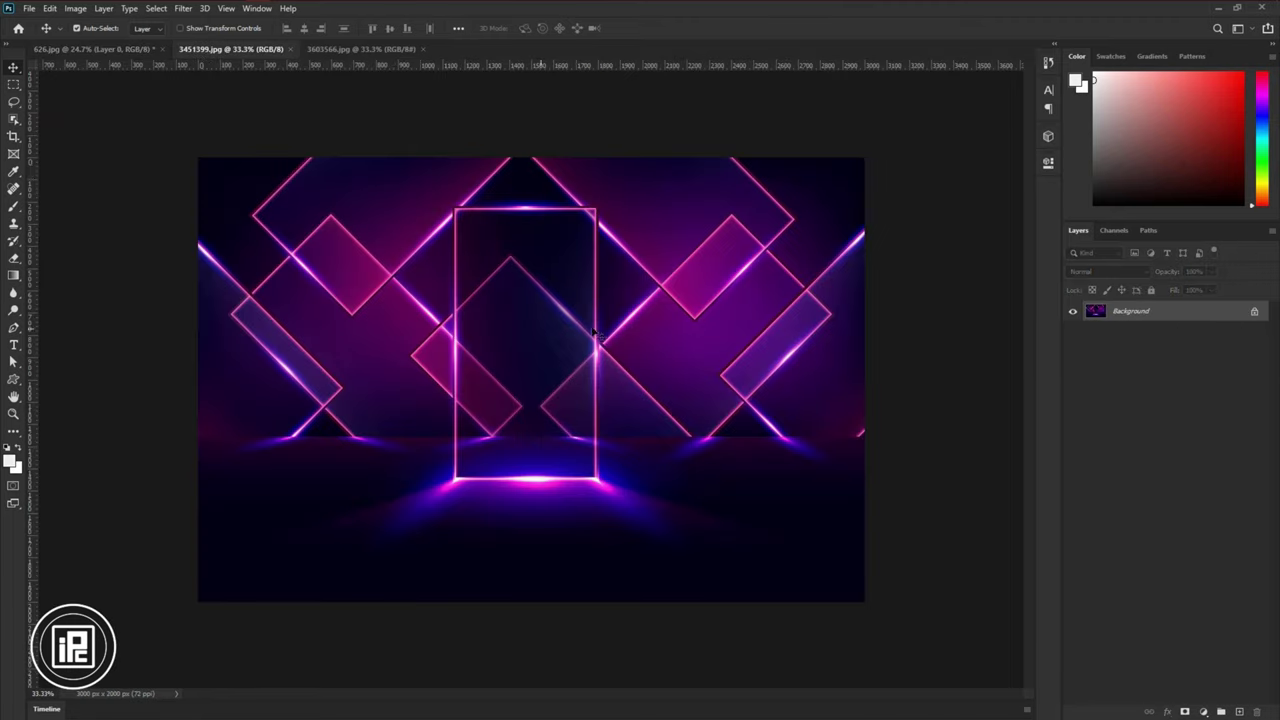
click(1254, 311)
drag(563, 410, 558, 510)
drag(620, 387, 602, 268)
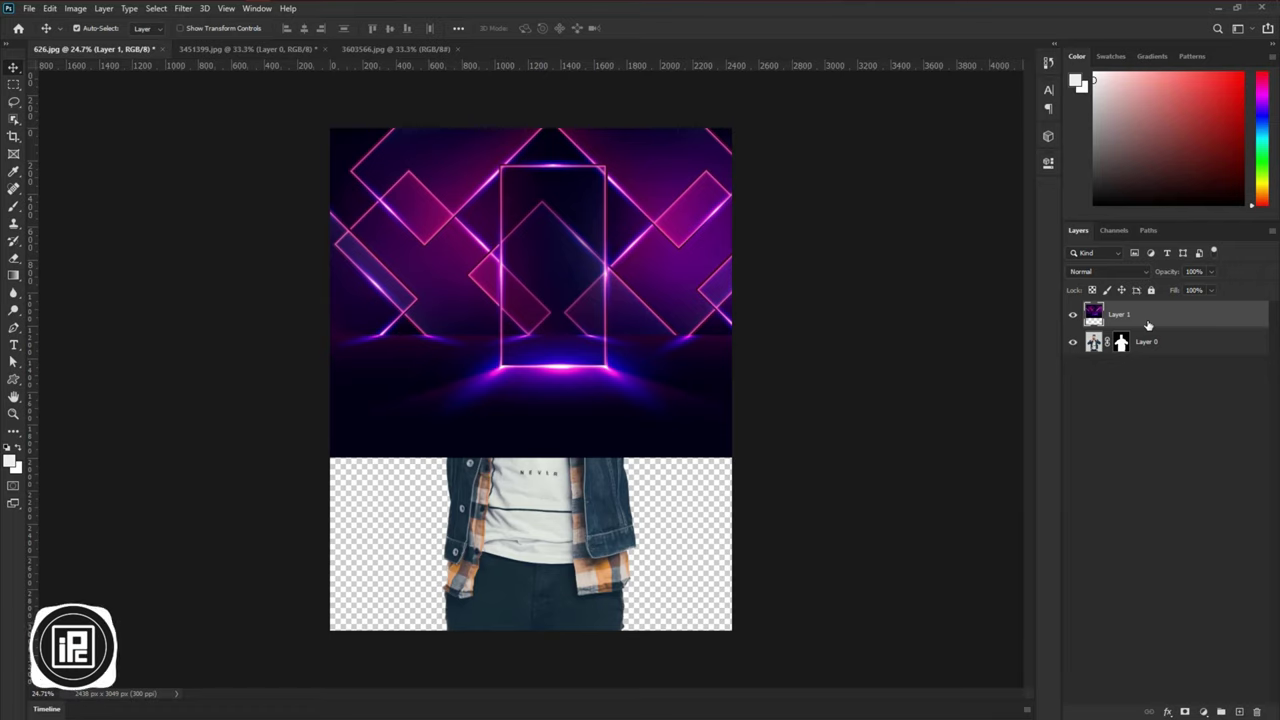
drag(1149, 327, 1141, 370)
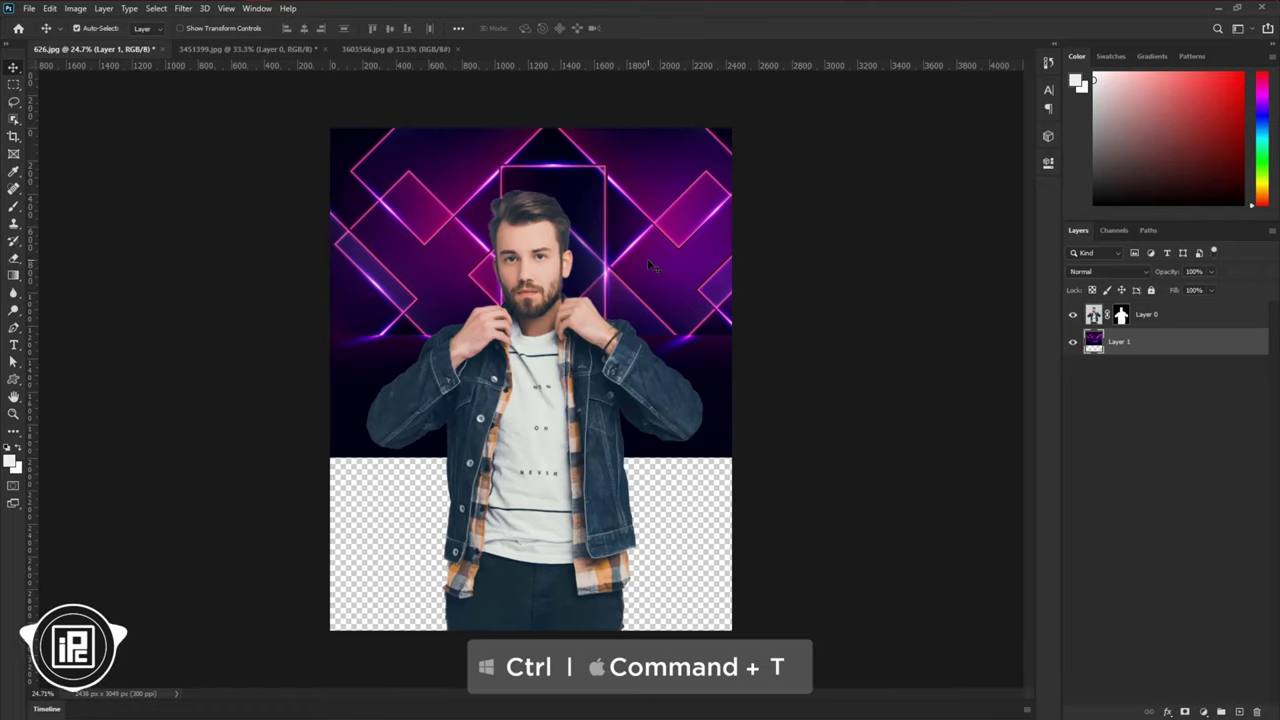
- Scale the neon background to about 182% to fill the canvas and commit
key(ctrl+t)
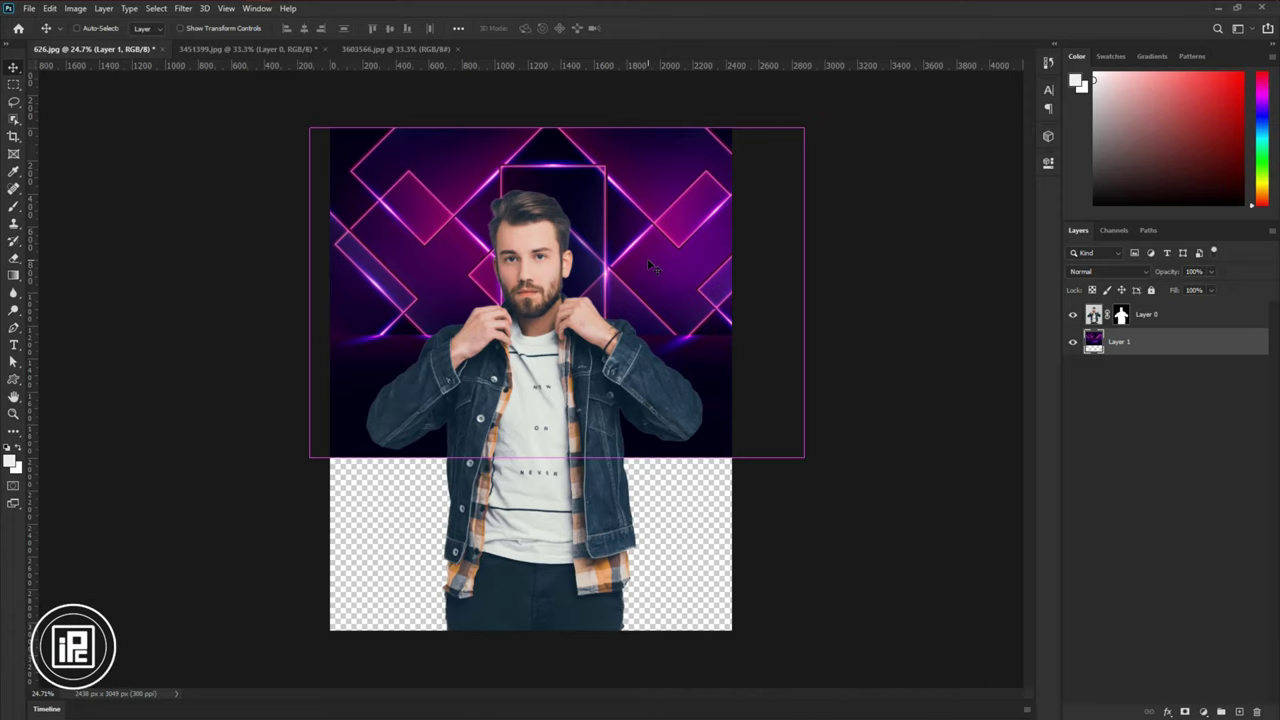
key(ctrl+t)
drag(558, 457, 543, 698)
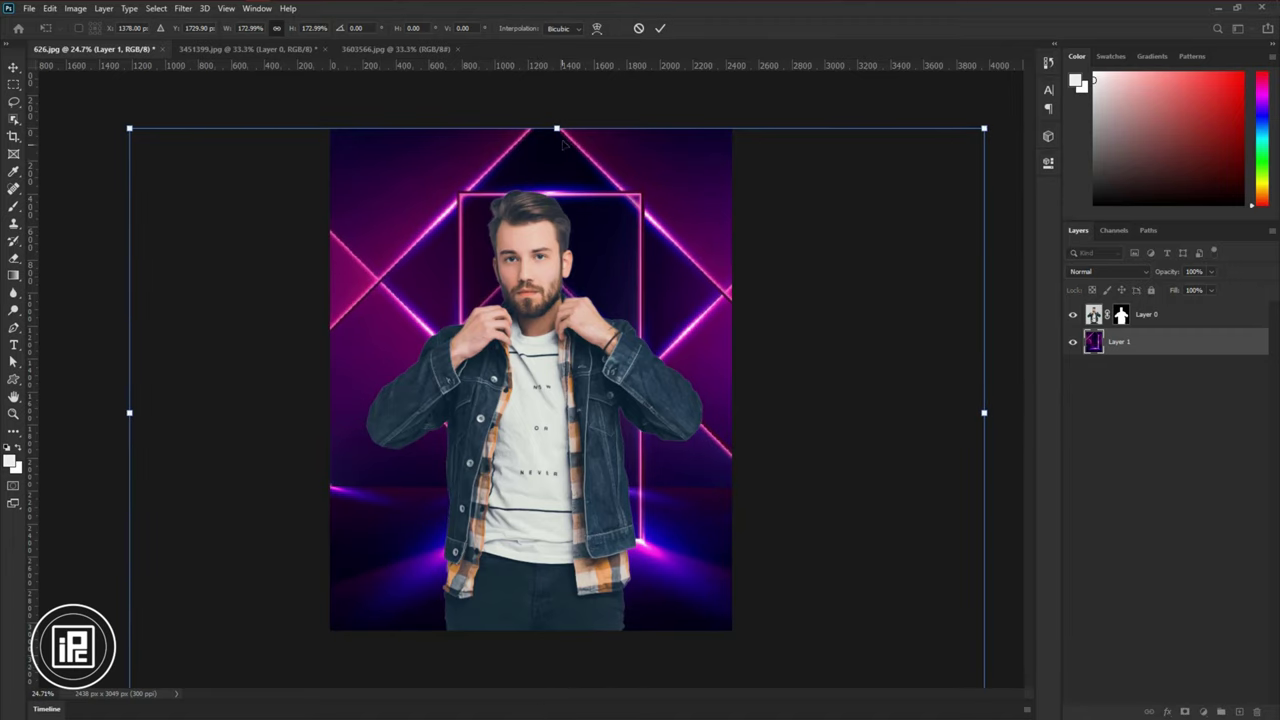
drag(557, 128, 557, 97)
drag(606, 218, 593, 219)
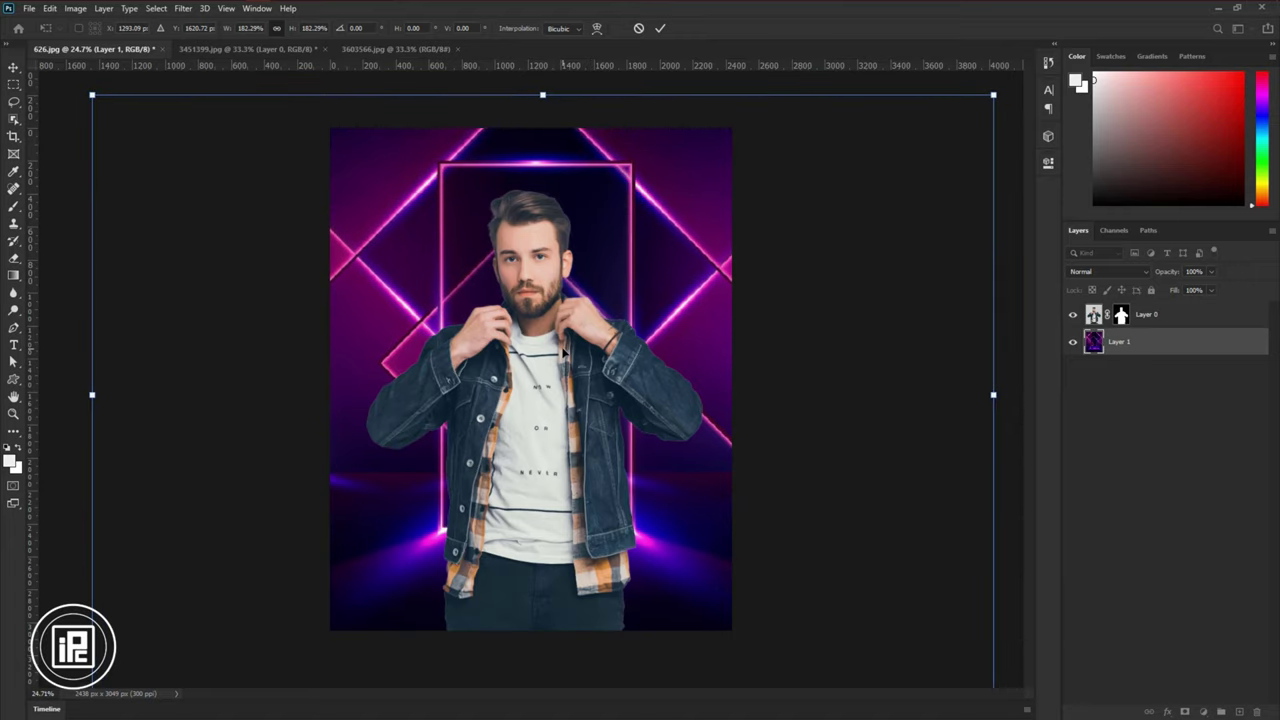
click(661, 30)
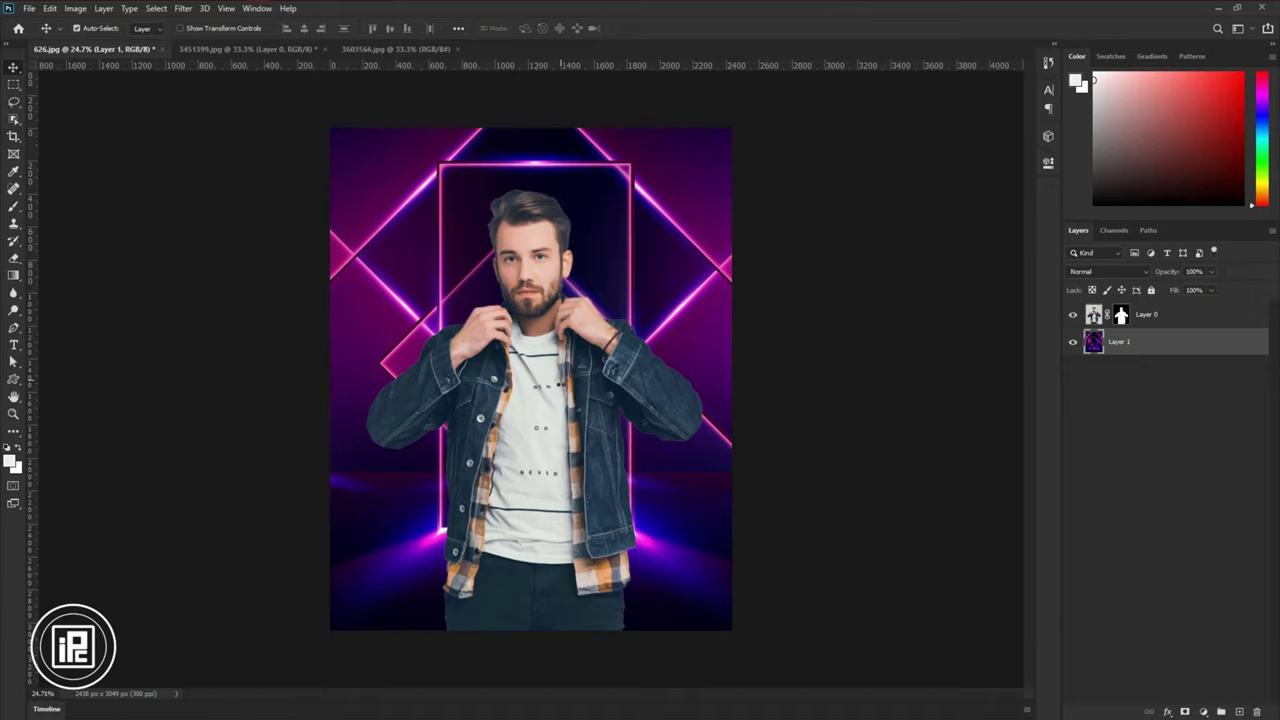
scroll(608, 390, down, 2)
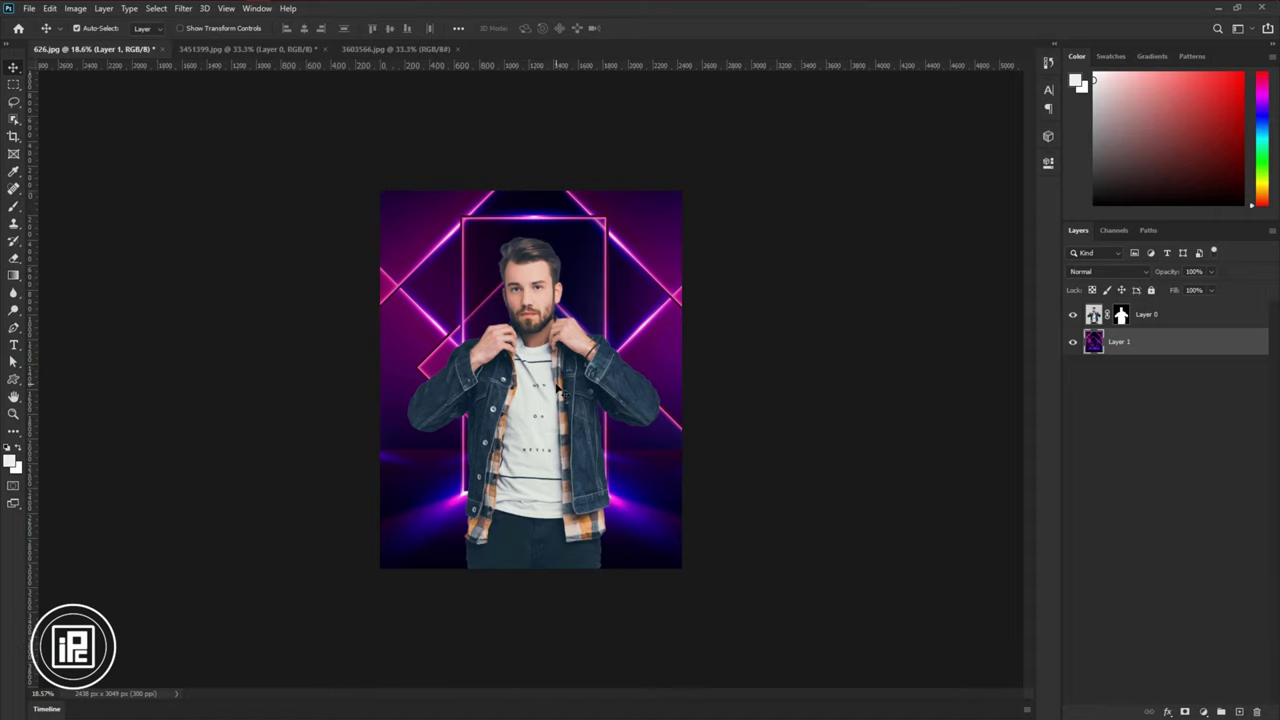
- Drag the unlocked 3603566.jpg neon arches image into 626.jpg as Layer 2
click(404, 50)
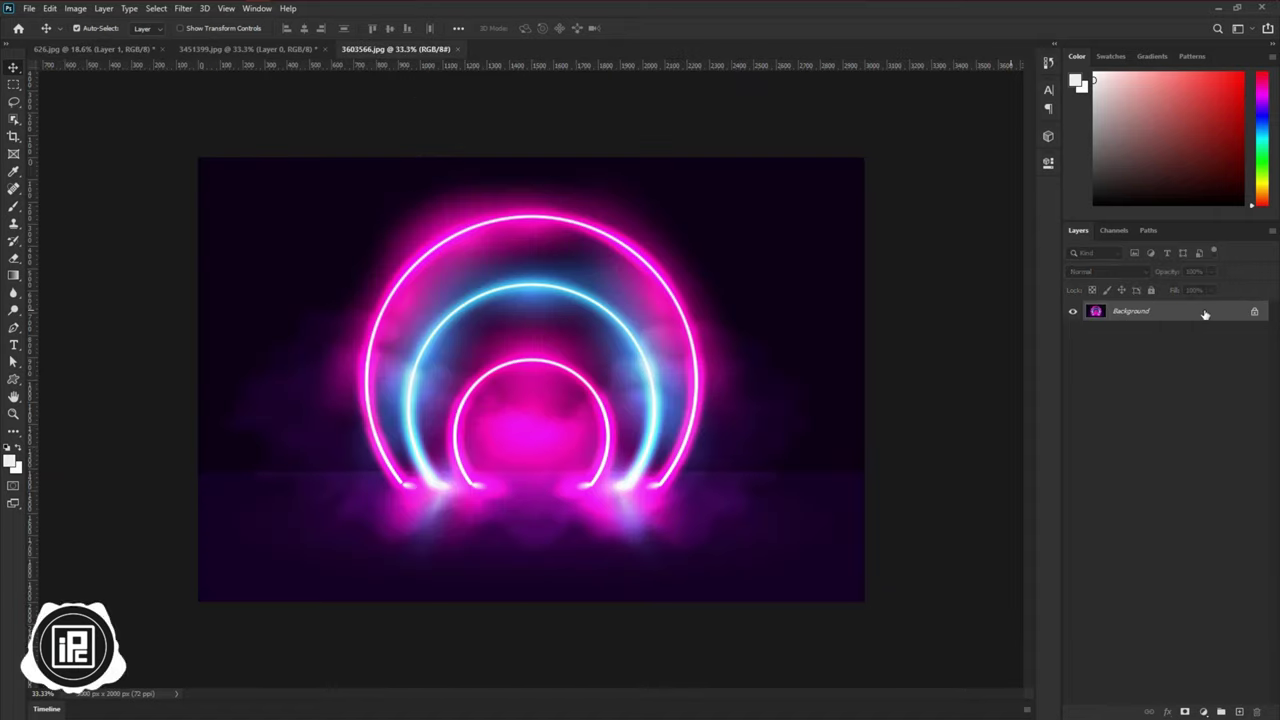
click(1254, 312)
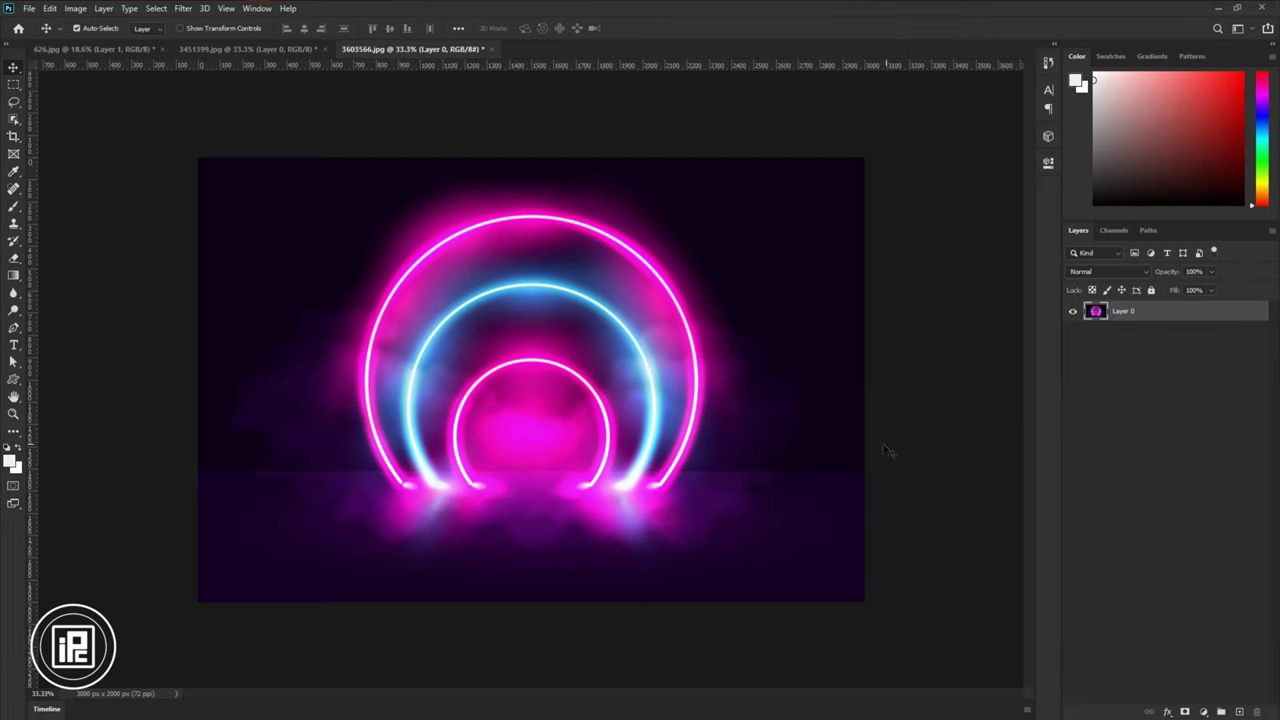
drag(620, 433, 581, 401)
- Stretch the arches layer to about 135% so the rings surround his head and shoulders
key(ctrl+t)
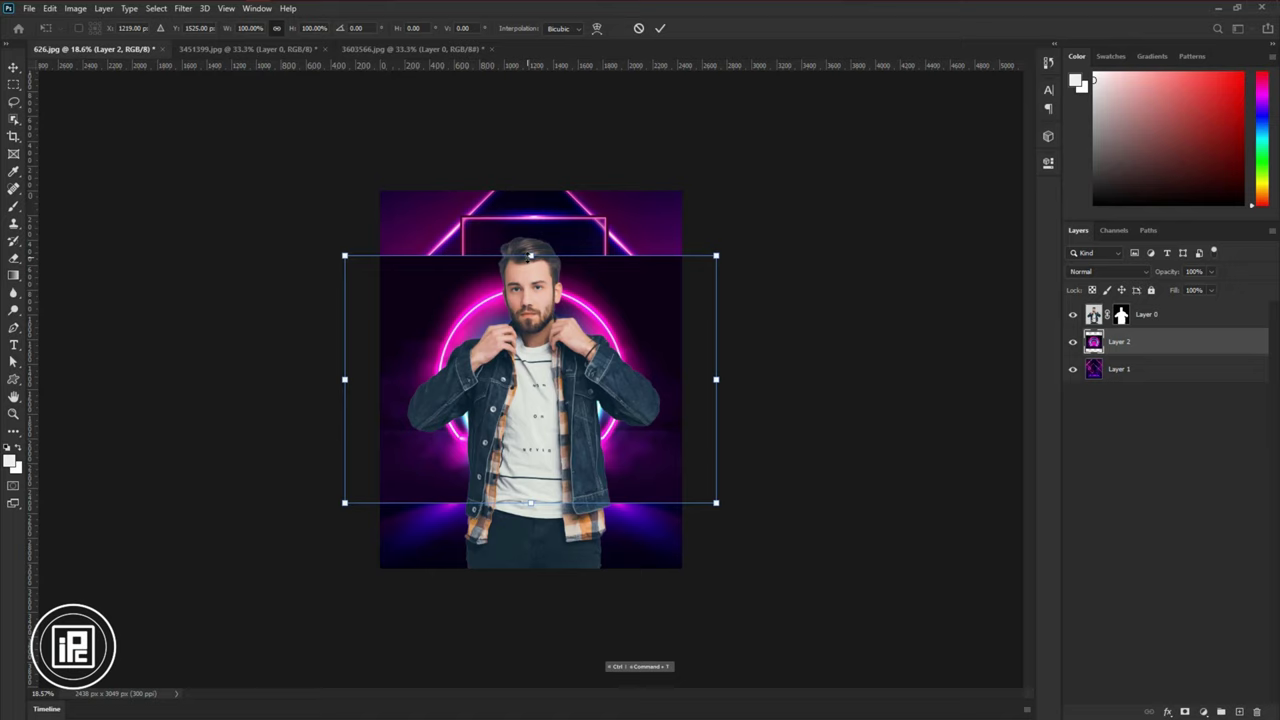
drag(530, 256, 530, 190)
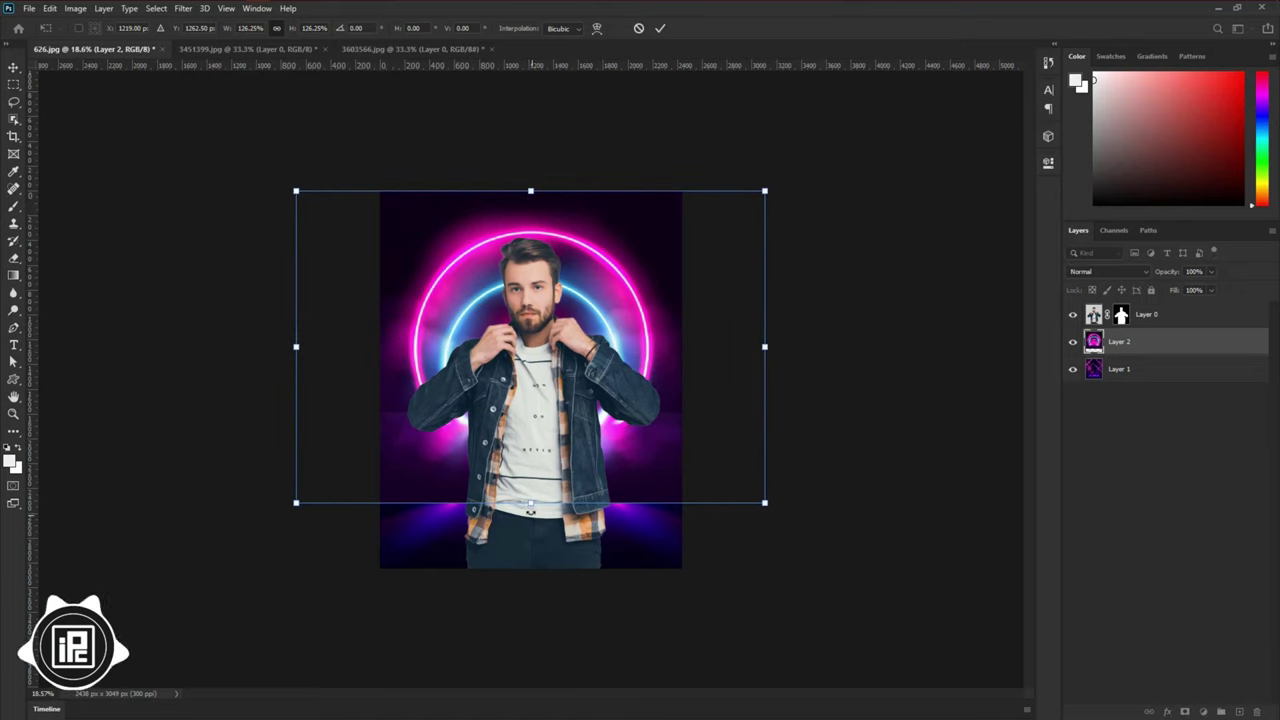
drag(531, 505, 531, 525)
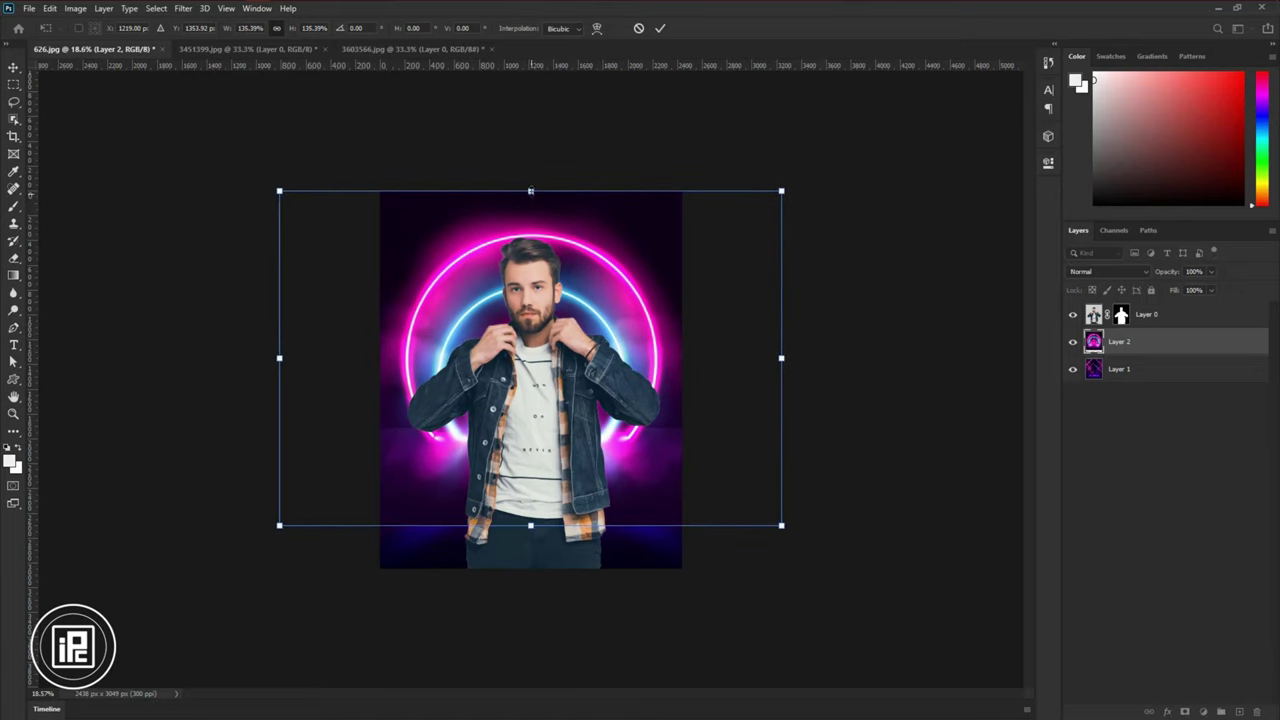
key(Return)
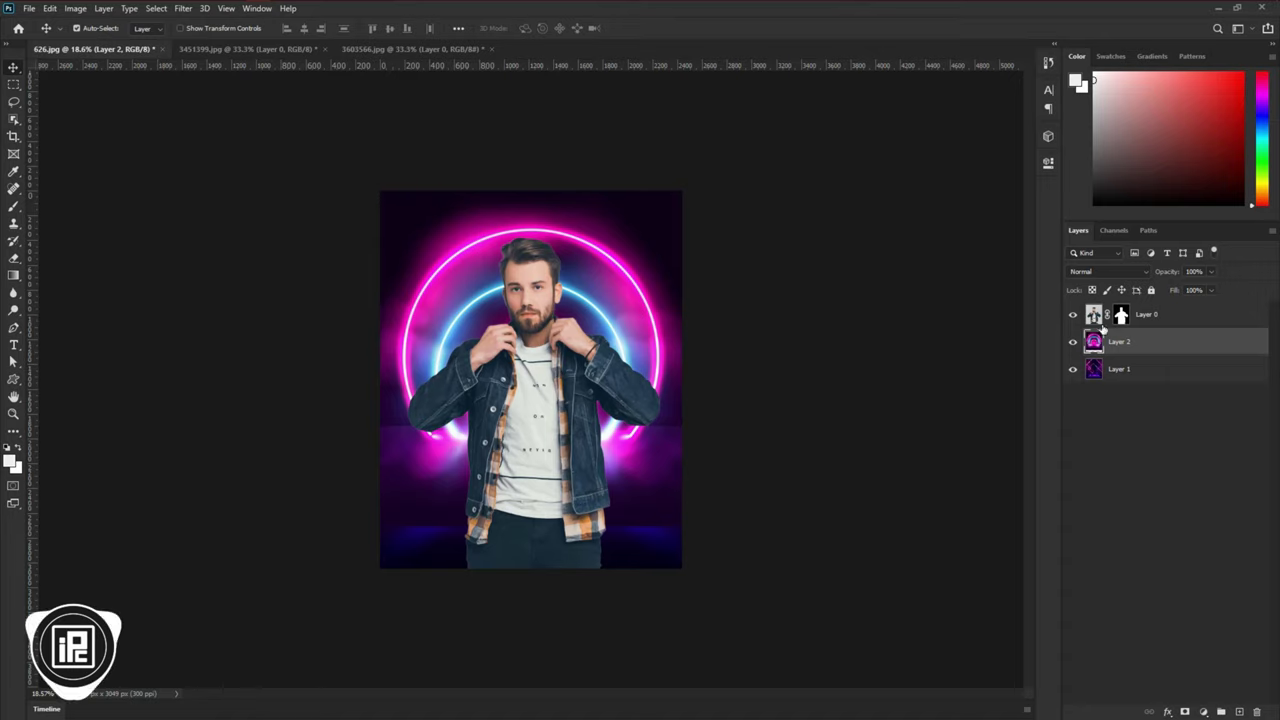
- Set Layer 2 to Lighten blending and enlarge the model on Layer 0 to about 107%
click(1100, 273)
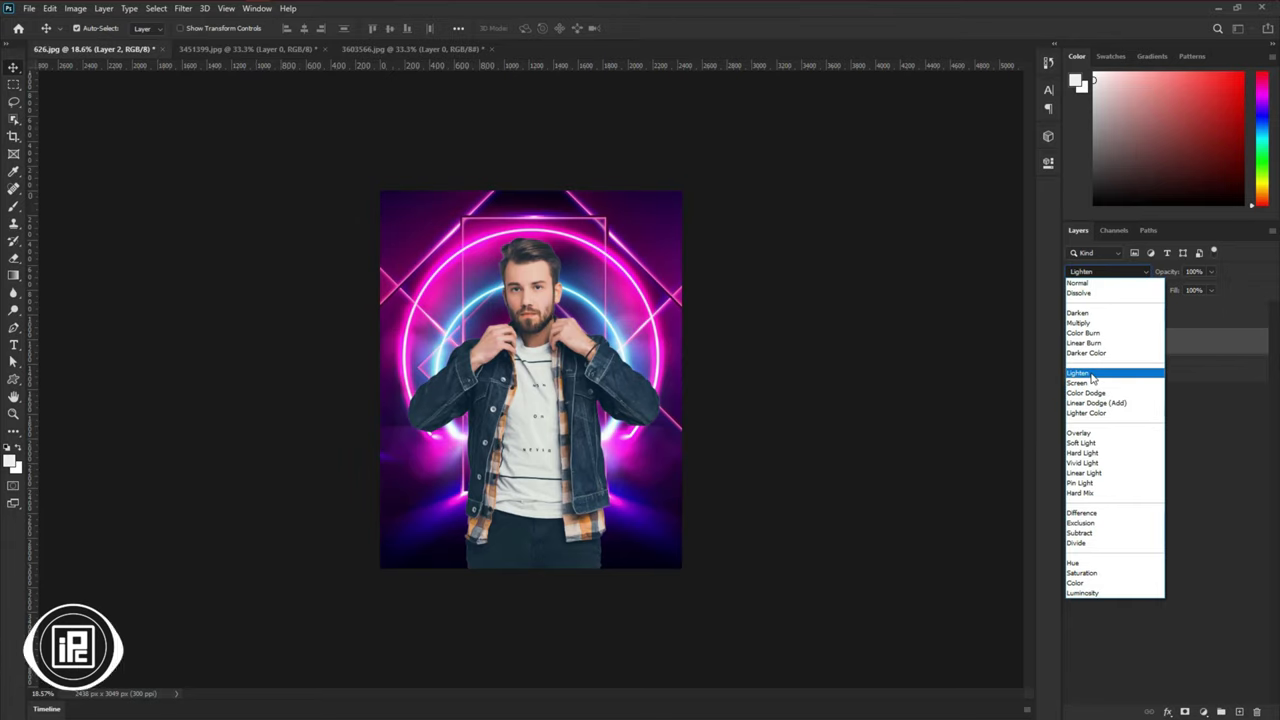
click(1090, 374)
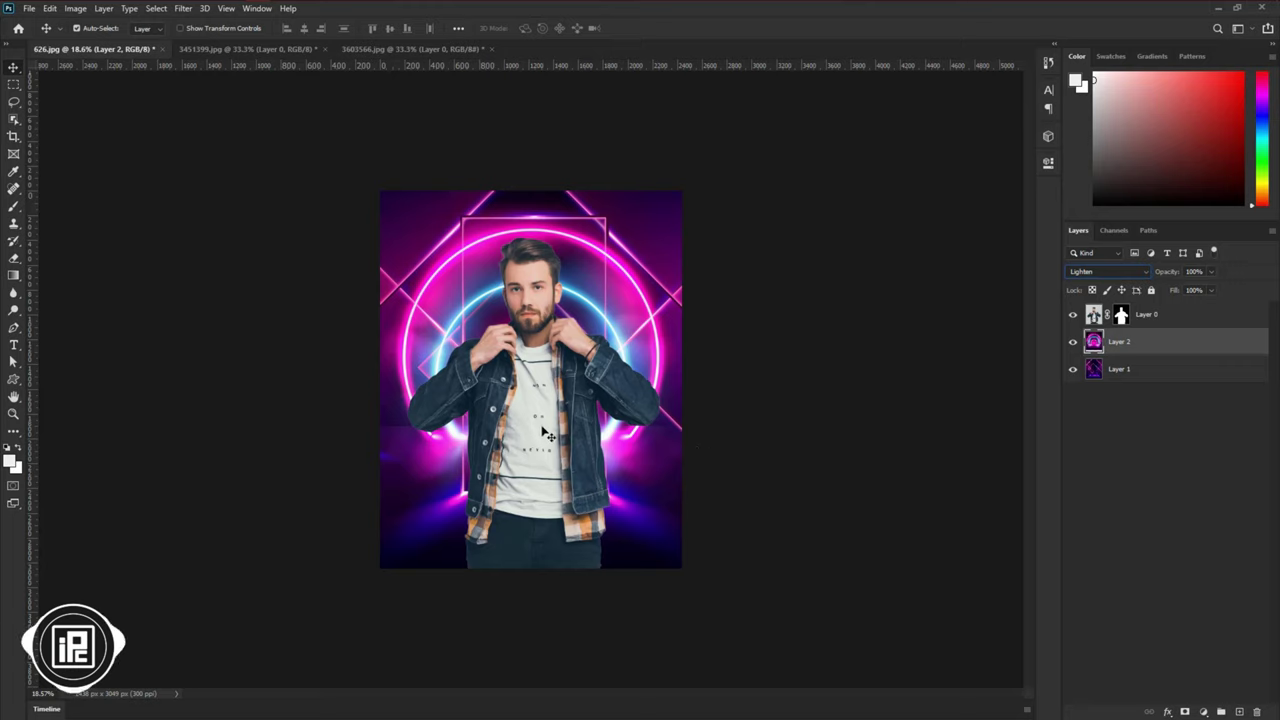
click(552, 465)
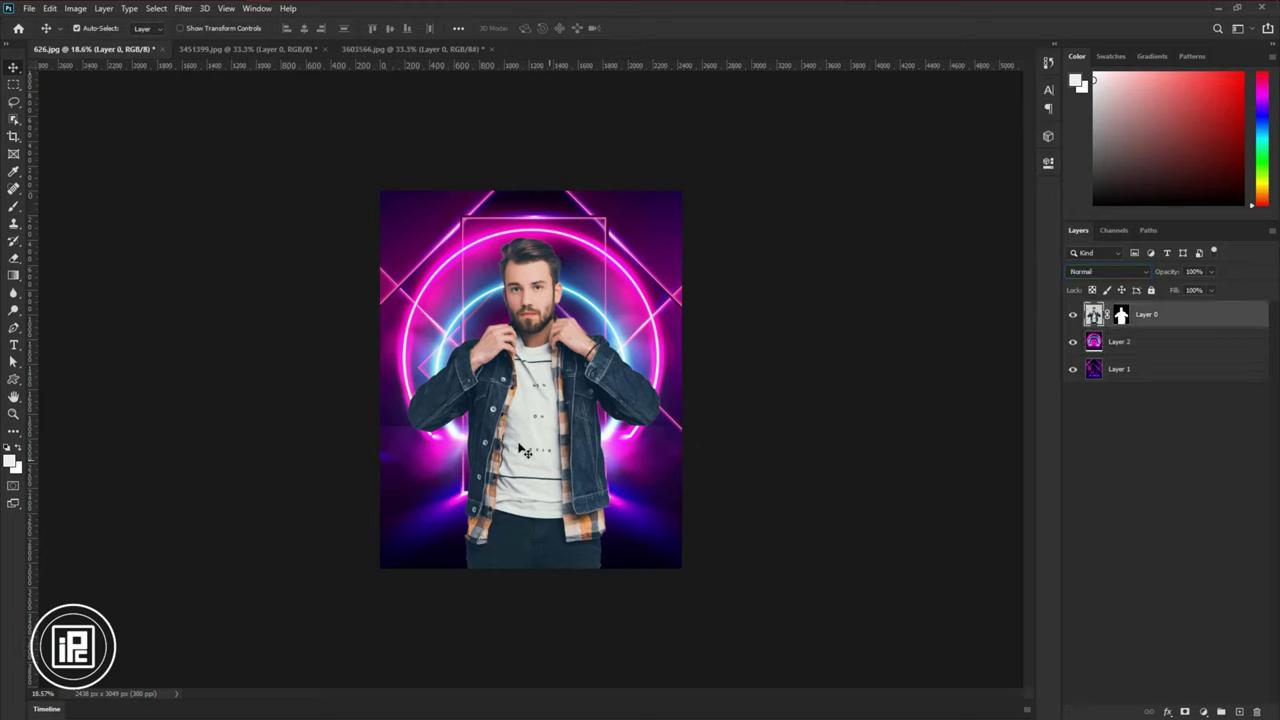
key(ctrl+t)
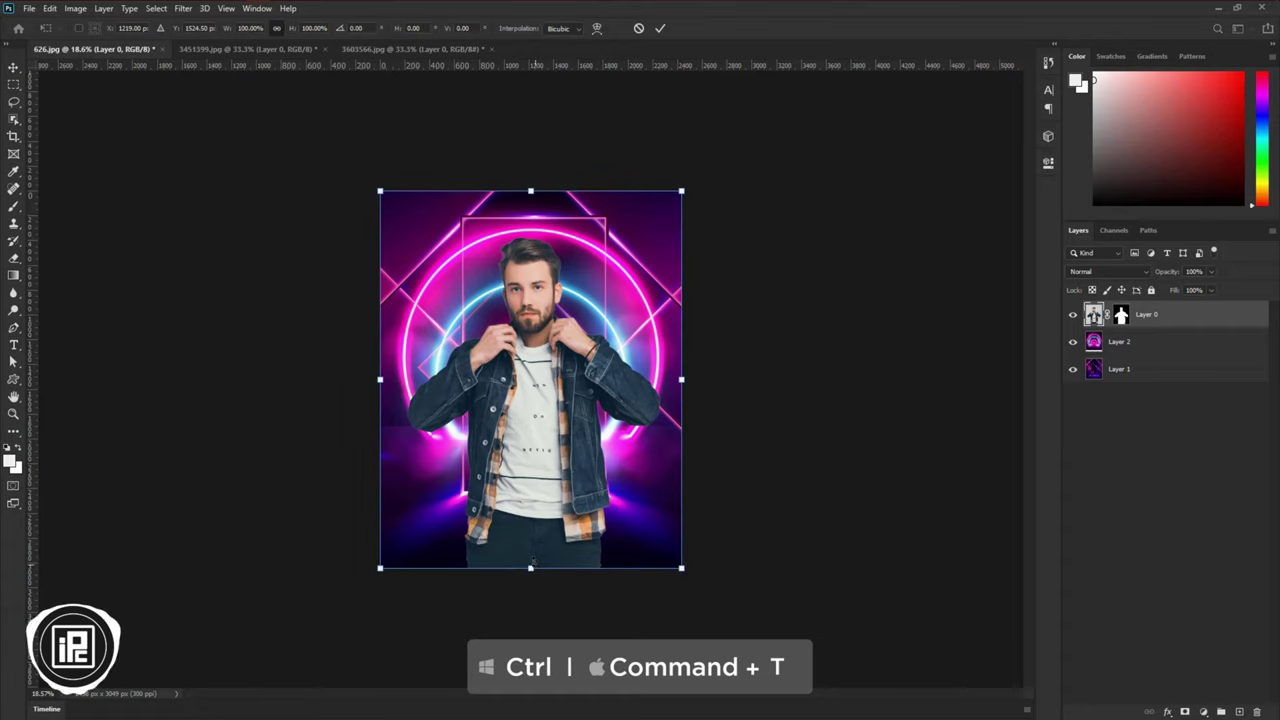
drag(531, 568, 538, 595)
drag(550, 540, 550, 528)
key(Return)
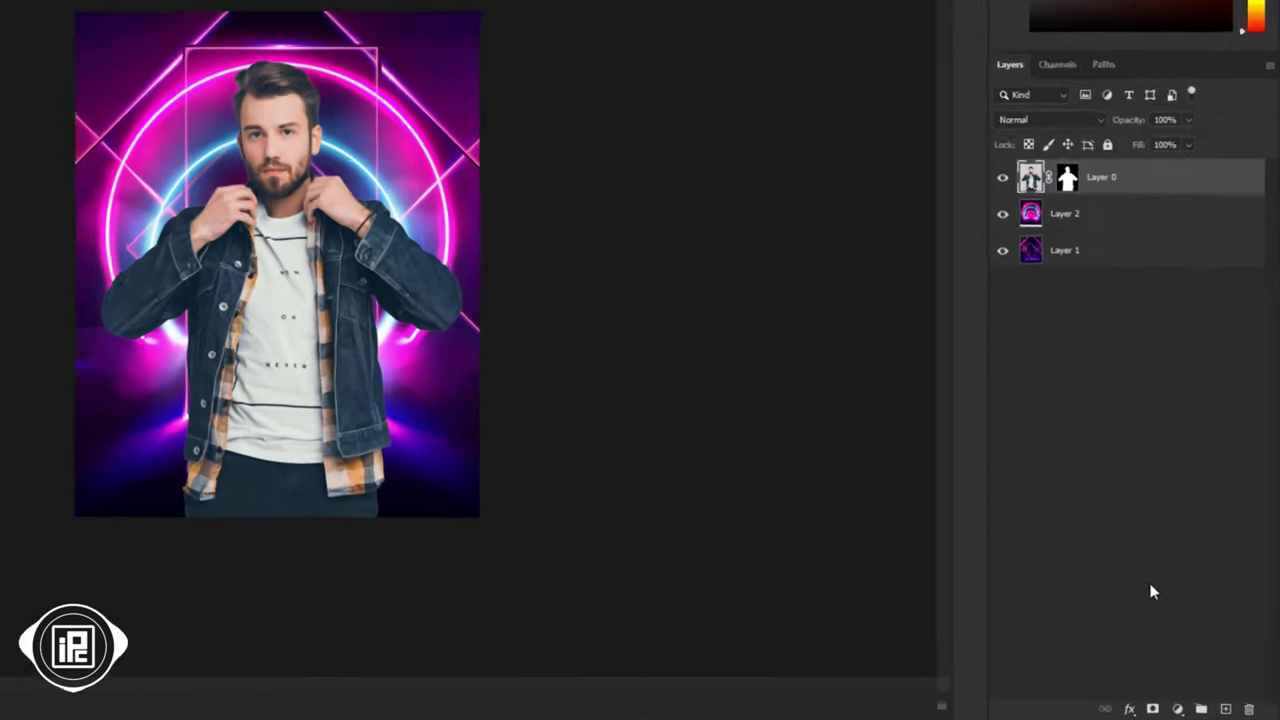
- Add a Gradient fill layer and make its left color stop cyan
click(1177, 709)
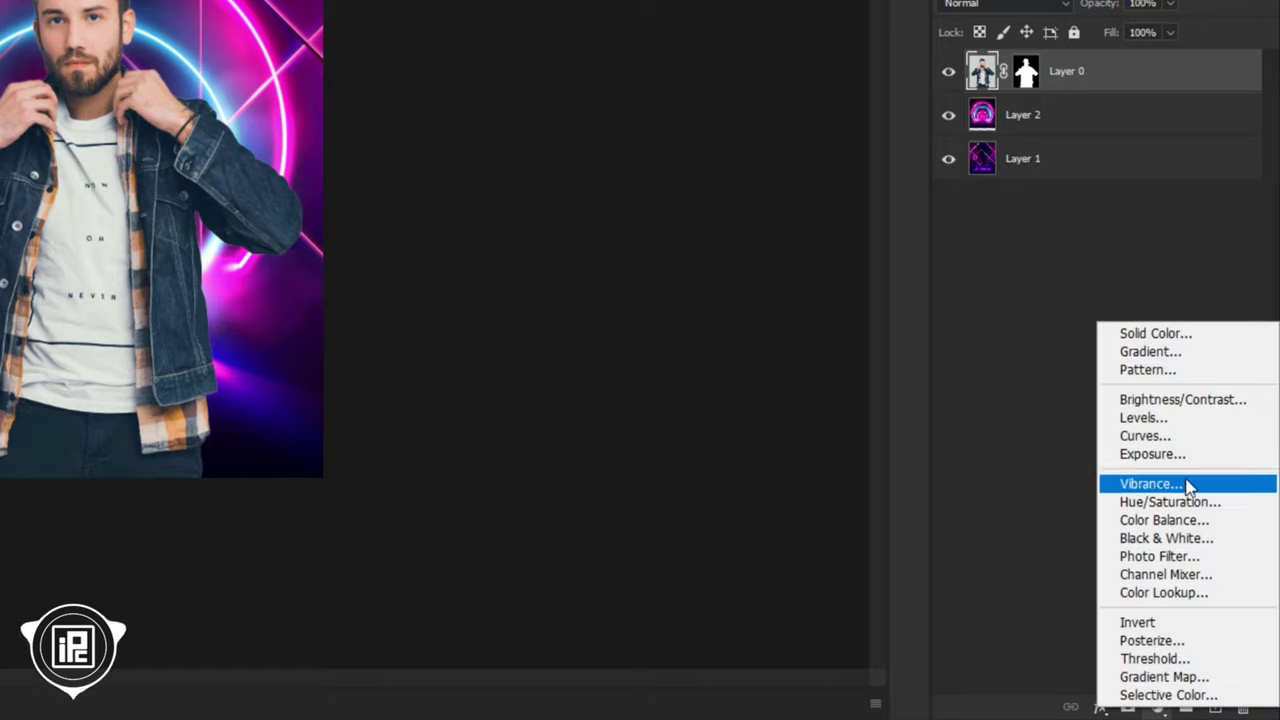
click(1152, 350)
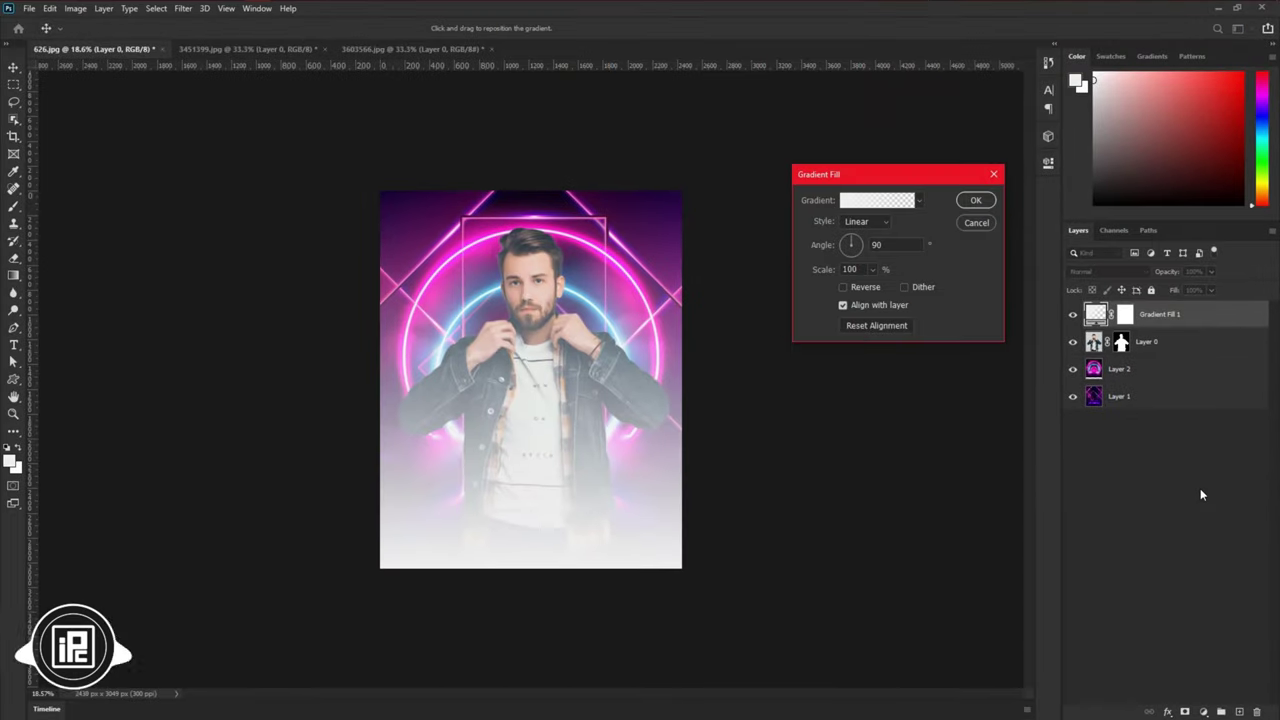
click(871, 202)
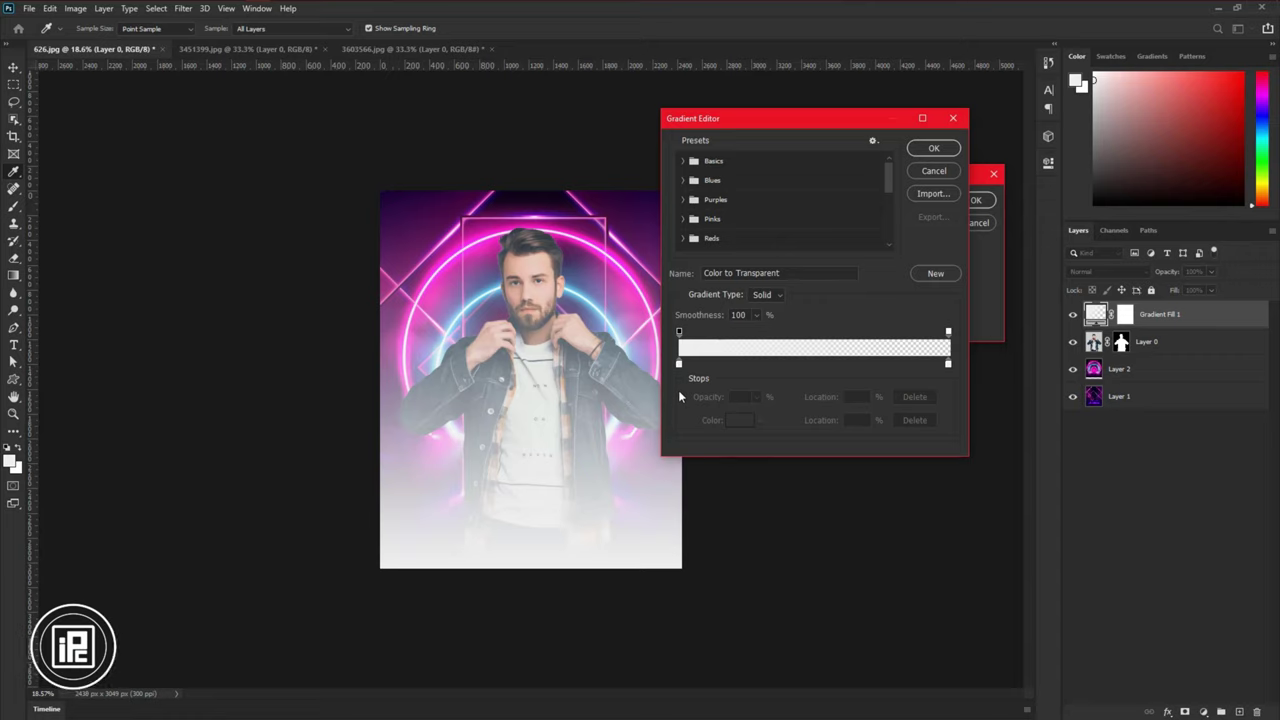
double_click(680, 365)
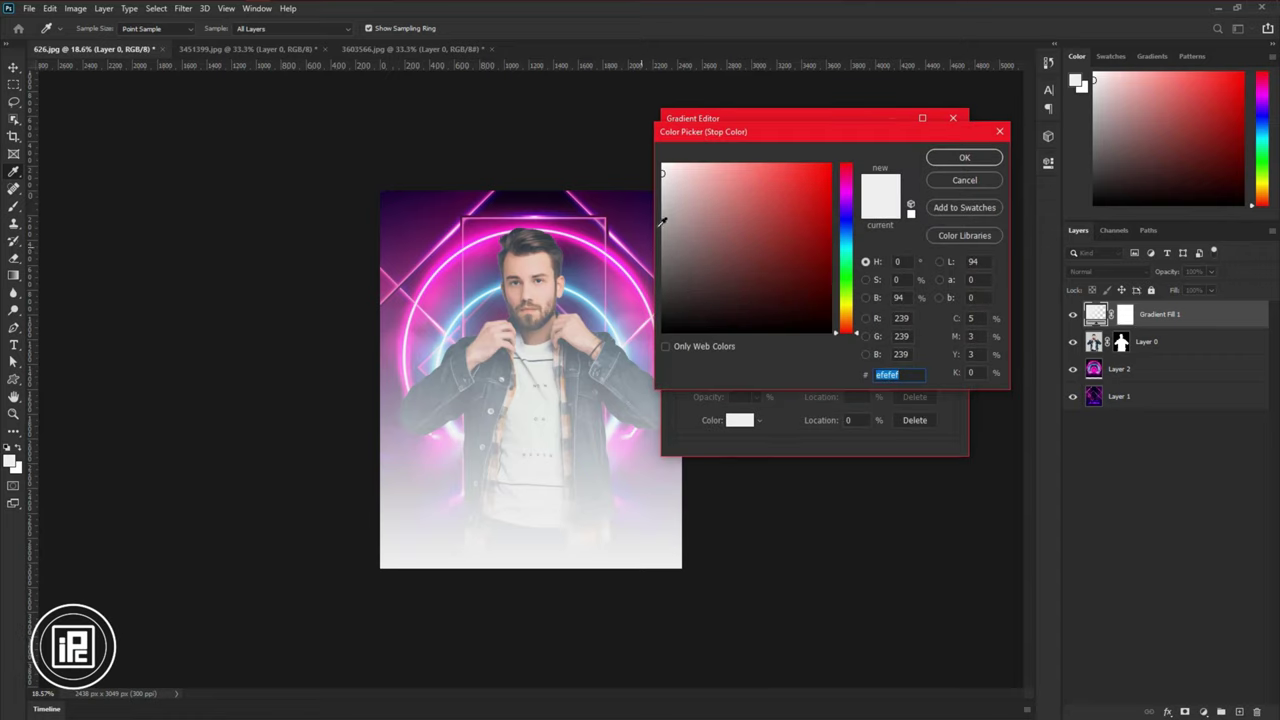
text(ff0000)
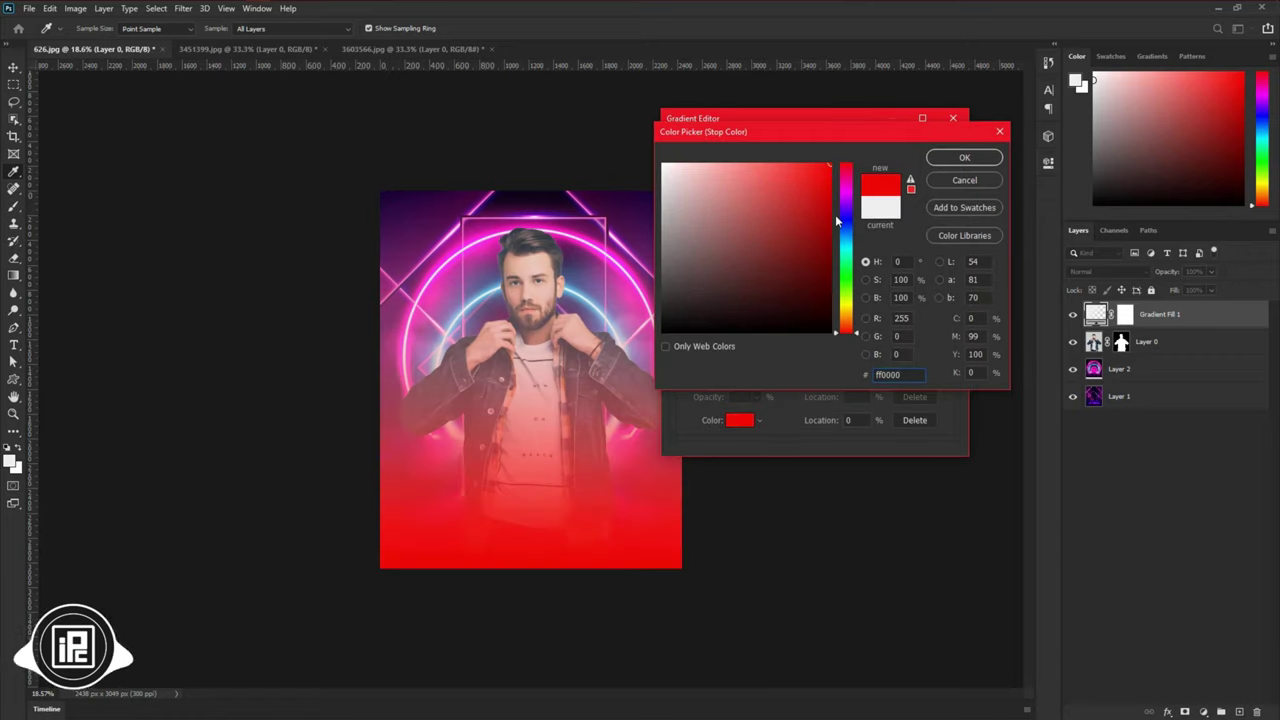
drag(847, 193, 853, 245)
click(964, 157)
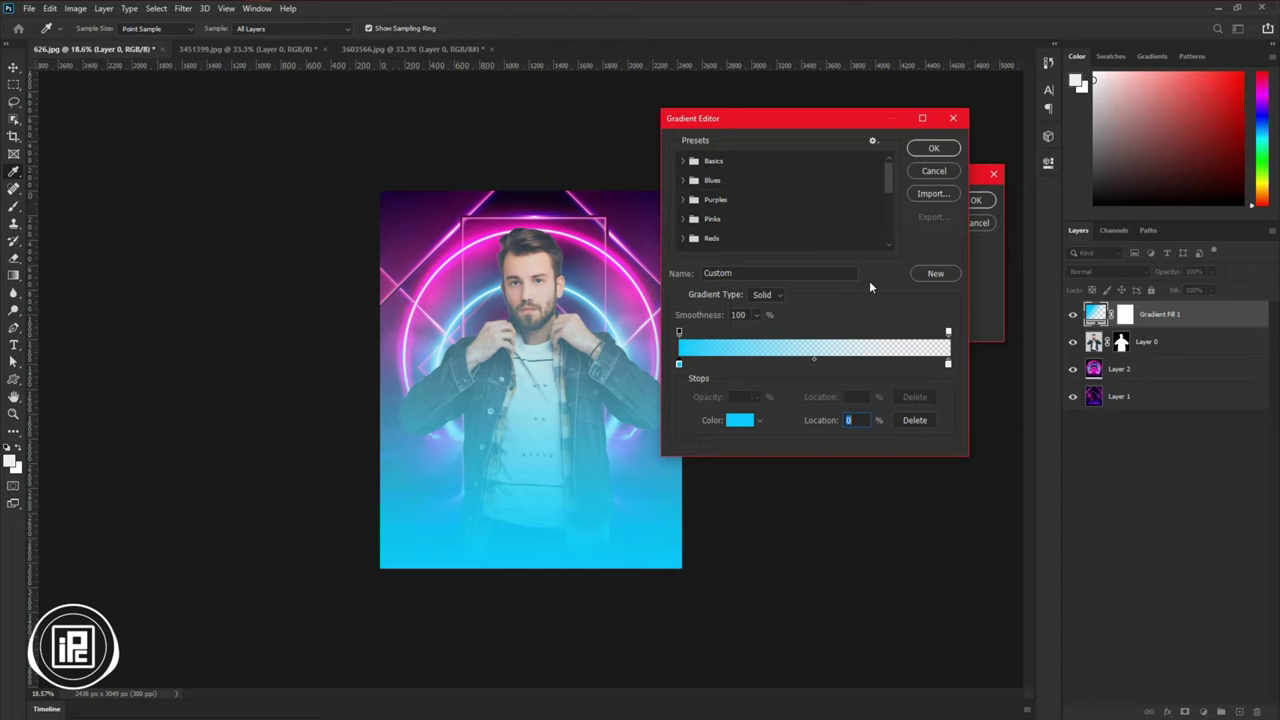
- Make the gradient's right color stop magenta
click(948, 365)
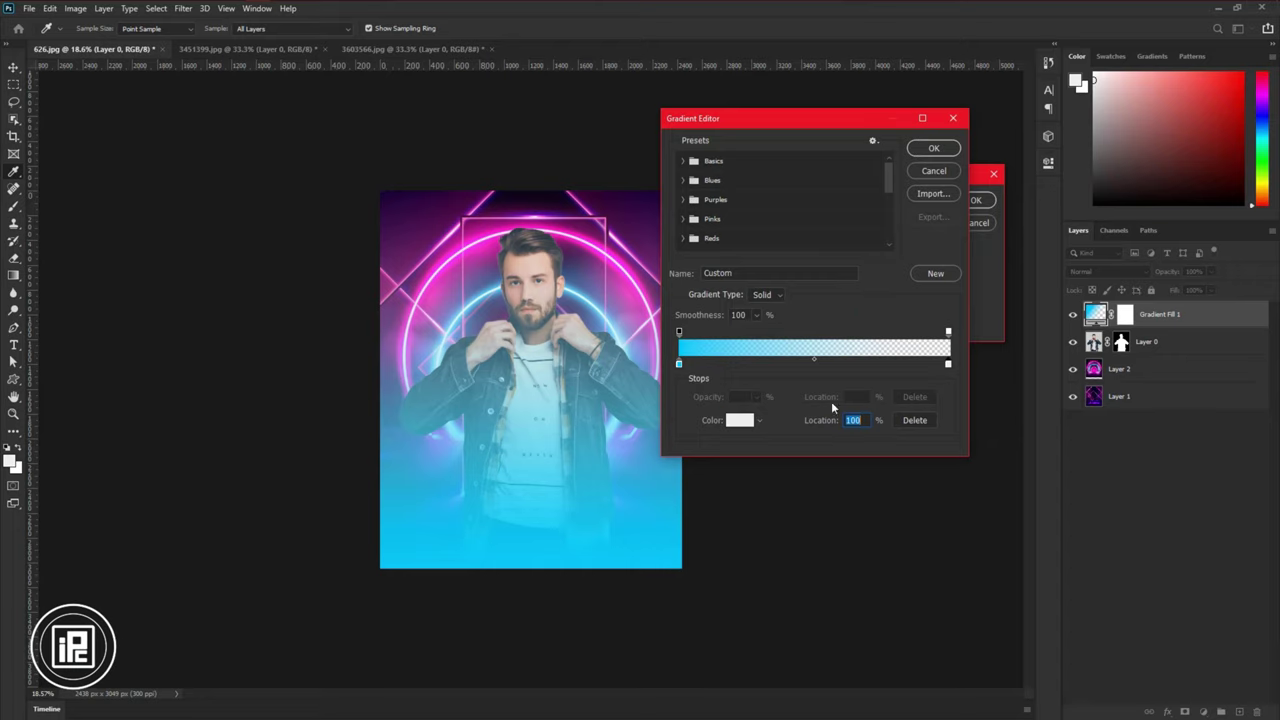
click(741, 425)
click(829, 166)
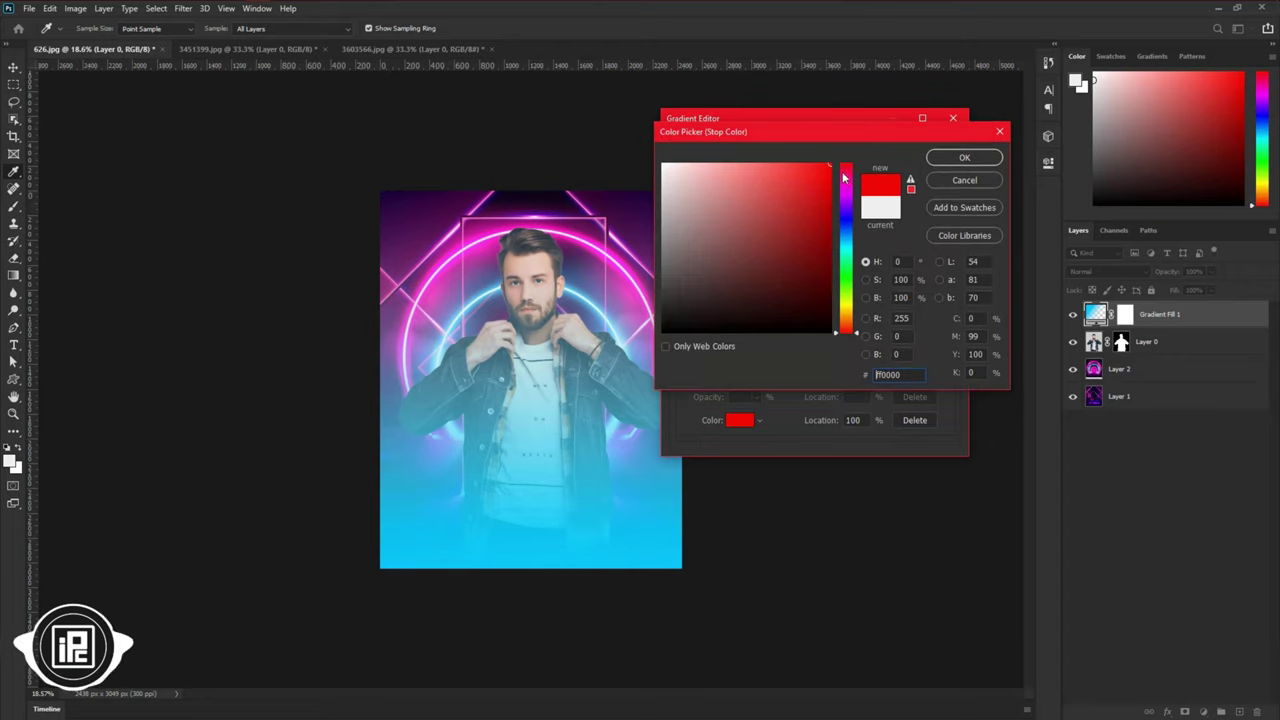
click(844, 184)
drag(843, 186, 844, 192)
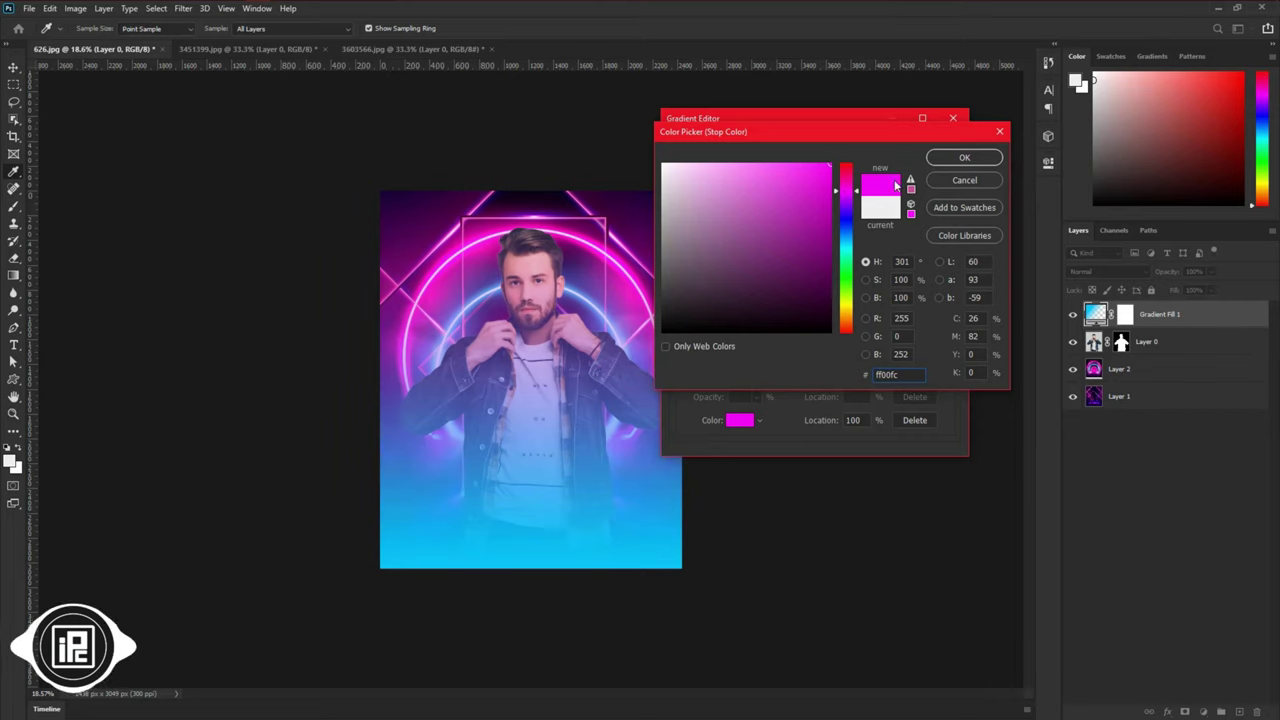
click(944, 157)
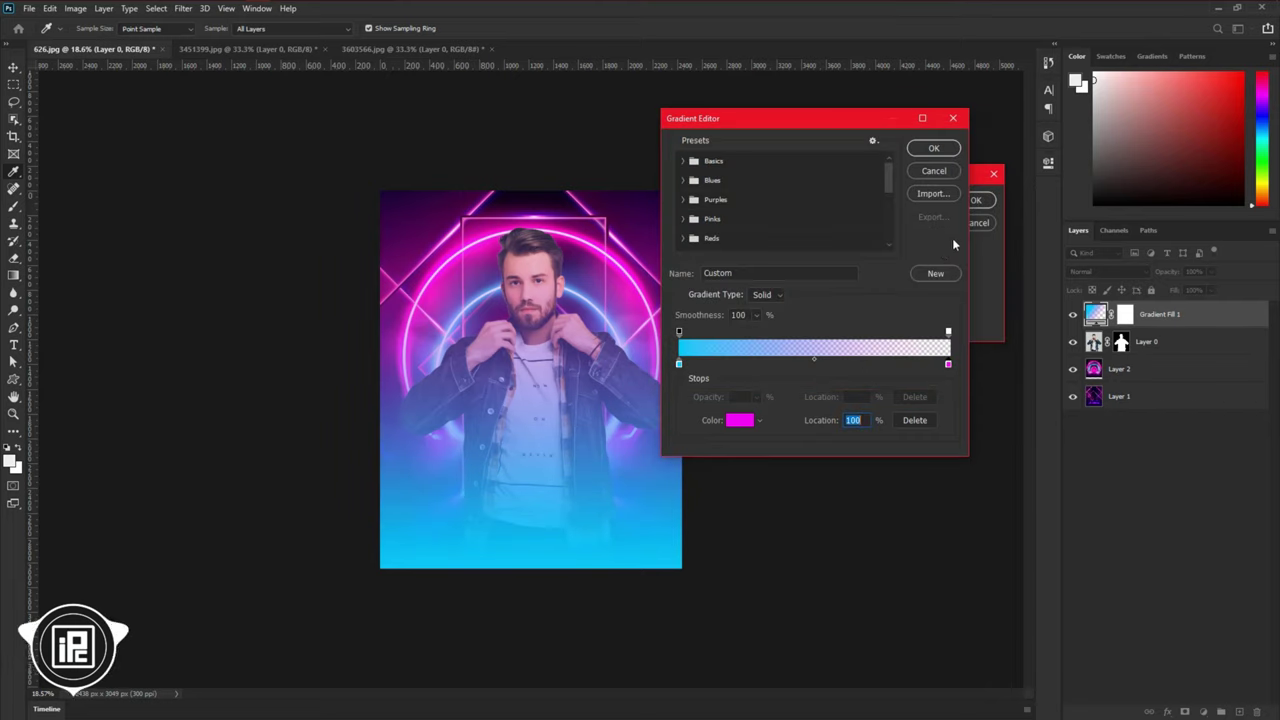
- Set the right opacity stop to 100% and the gradient angle to 0, then commit
click(949, 333)
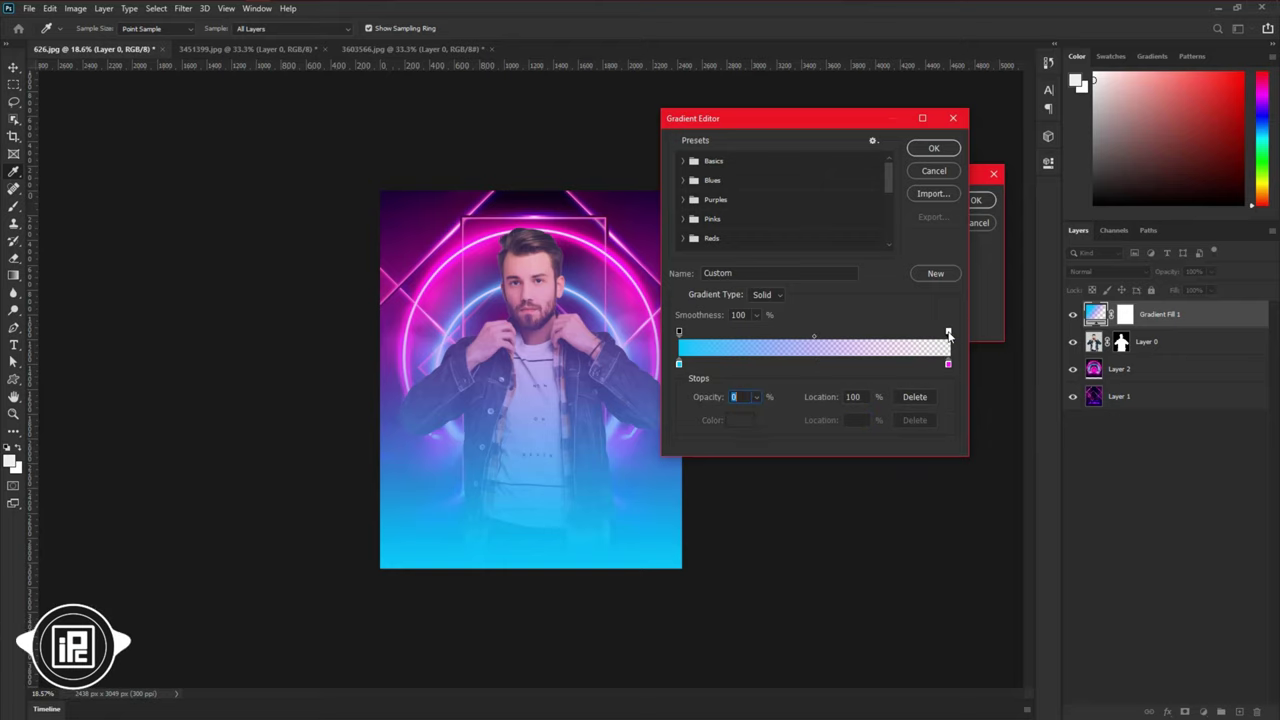
click(758, 398)
drag(758, 414, 920, 411)
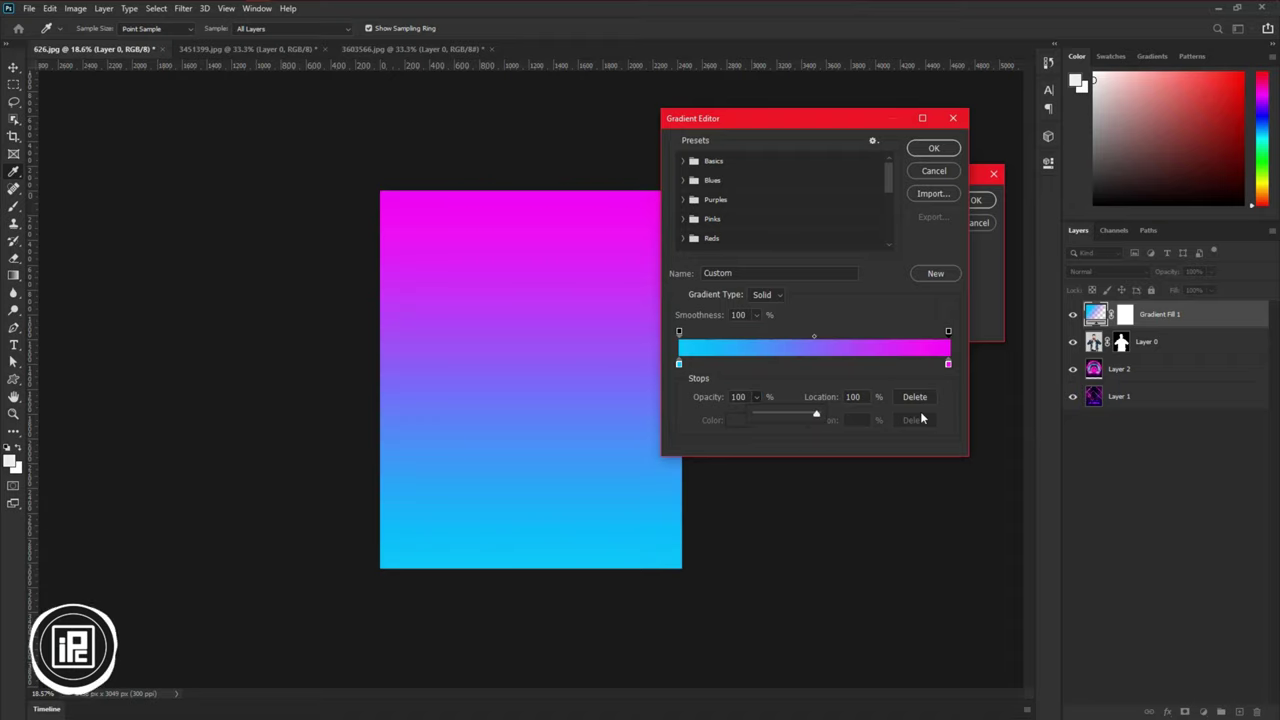
click(933, 148)
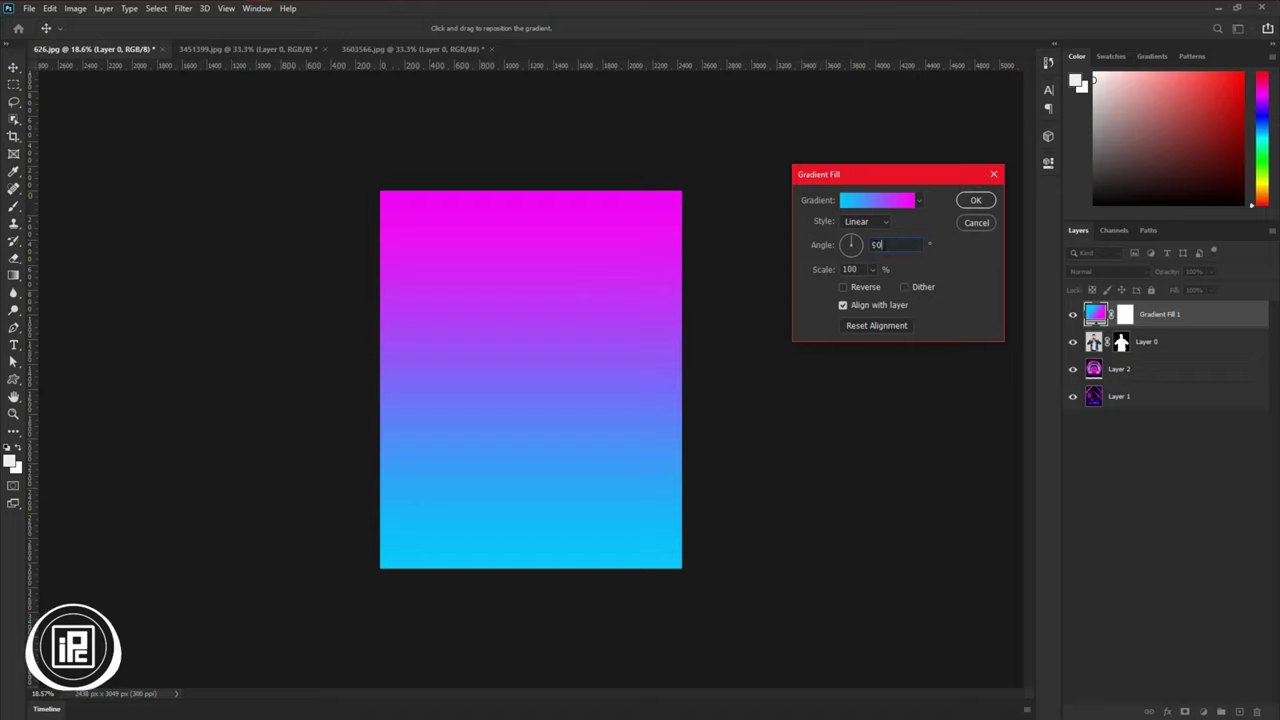
key(ctrl+a)
text(0)
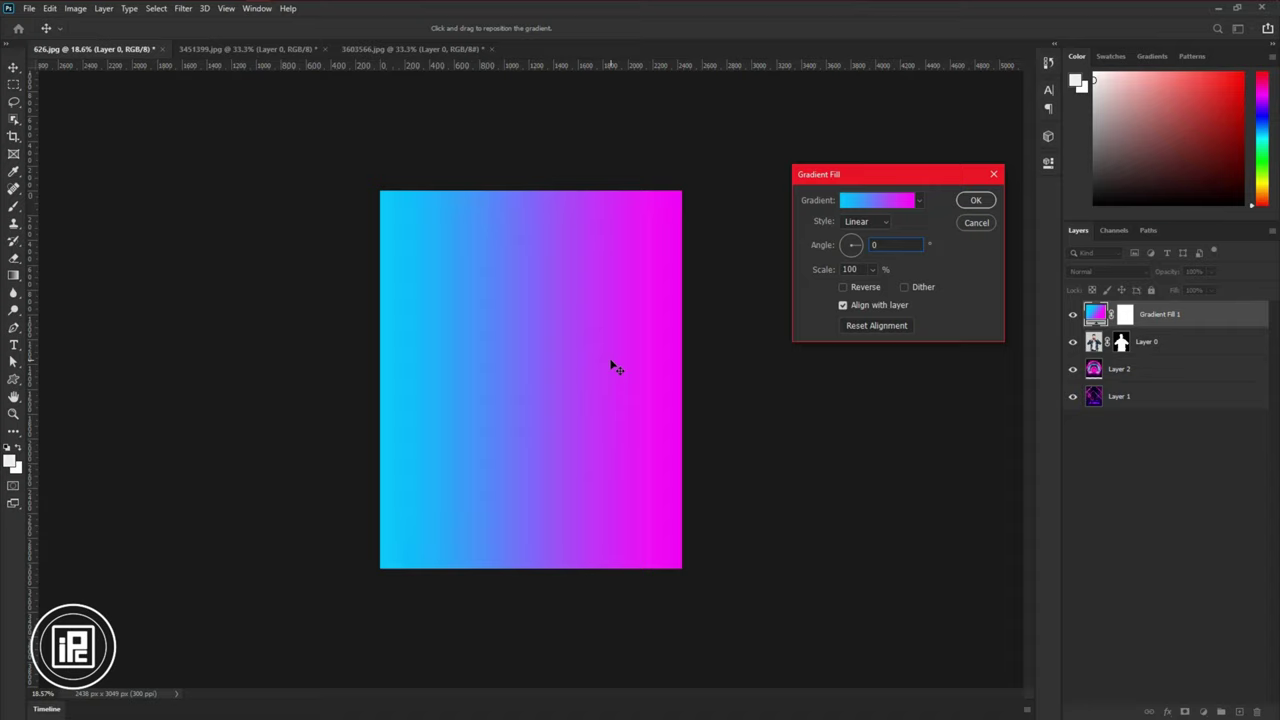
click(972, 201)
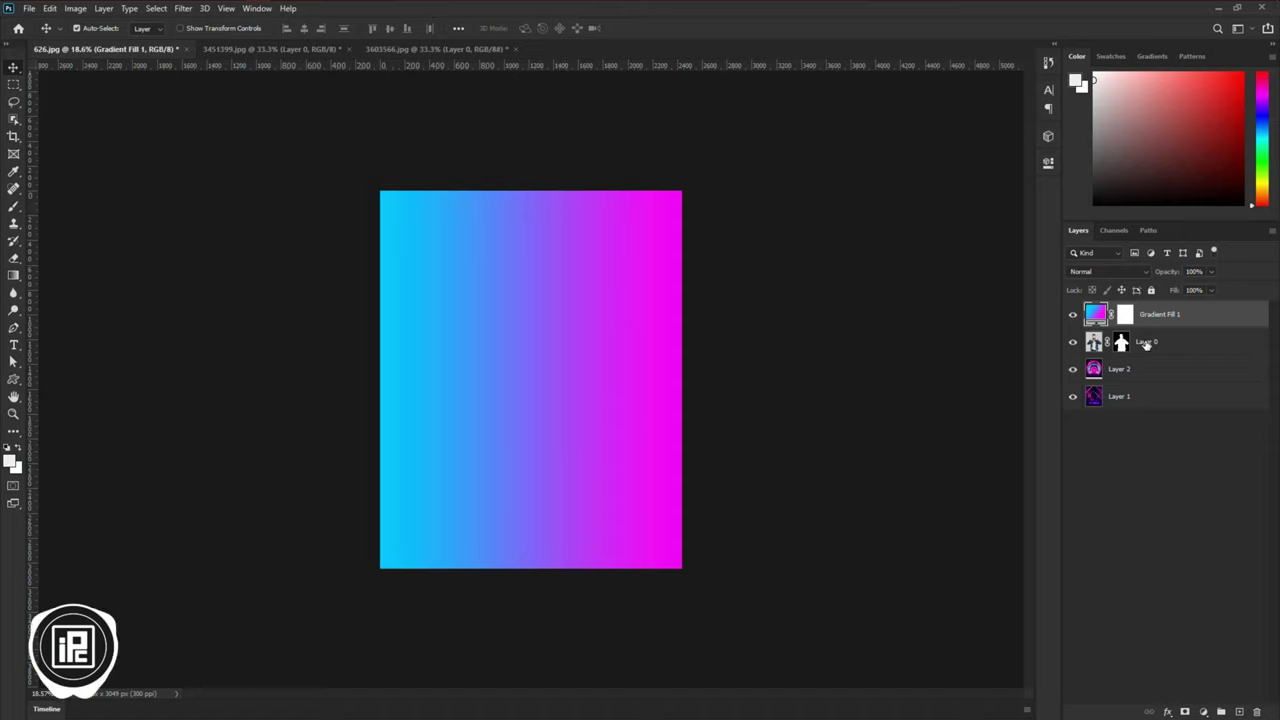
- Clip Gradient Fill 1 to the model's Layer 0 and bring up its blend modes
right_click(1200, 321)
click(1062, 411)
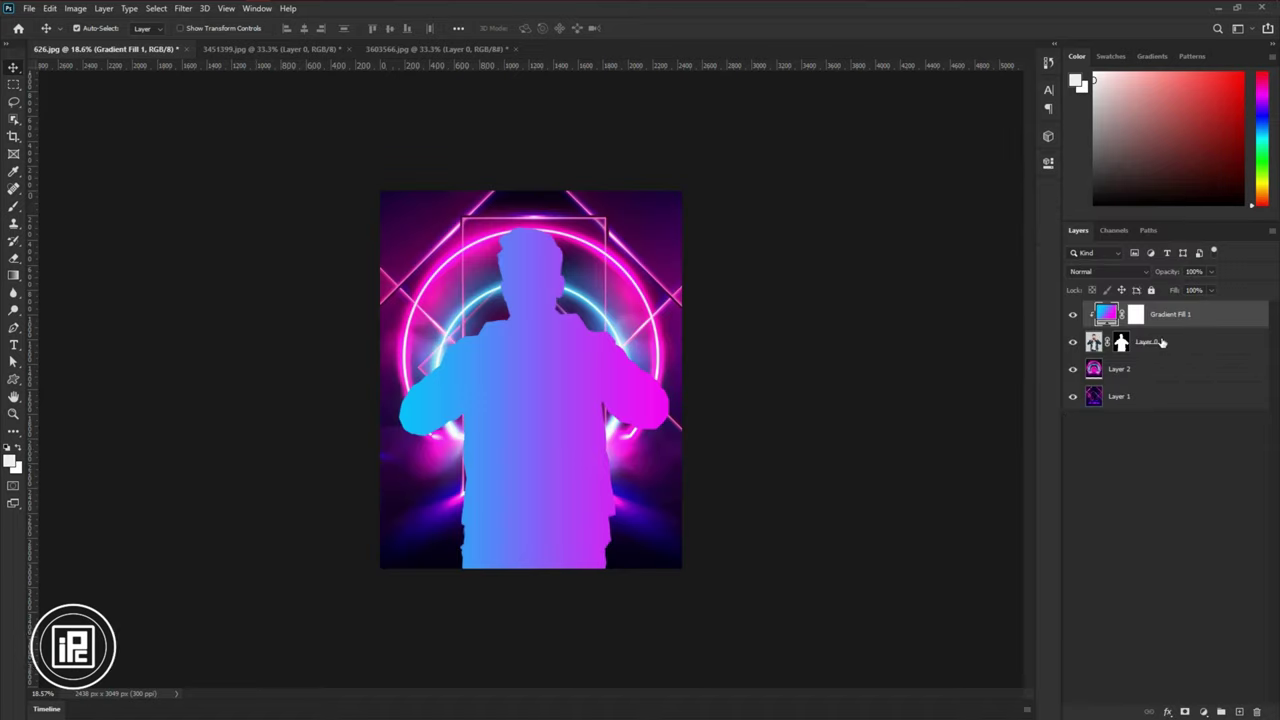
click(1104, 273)
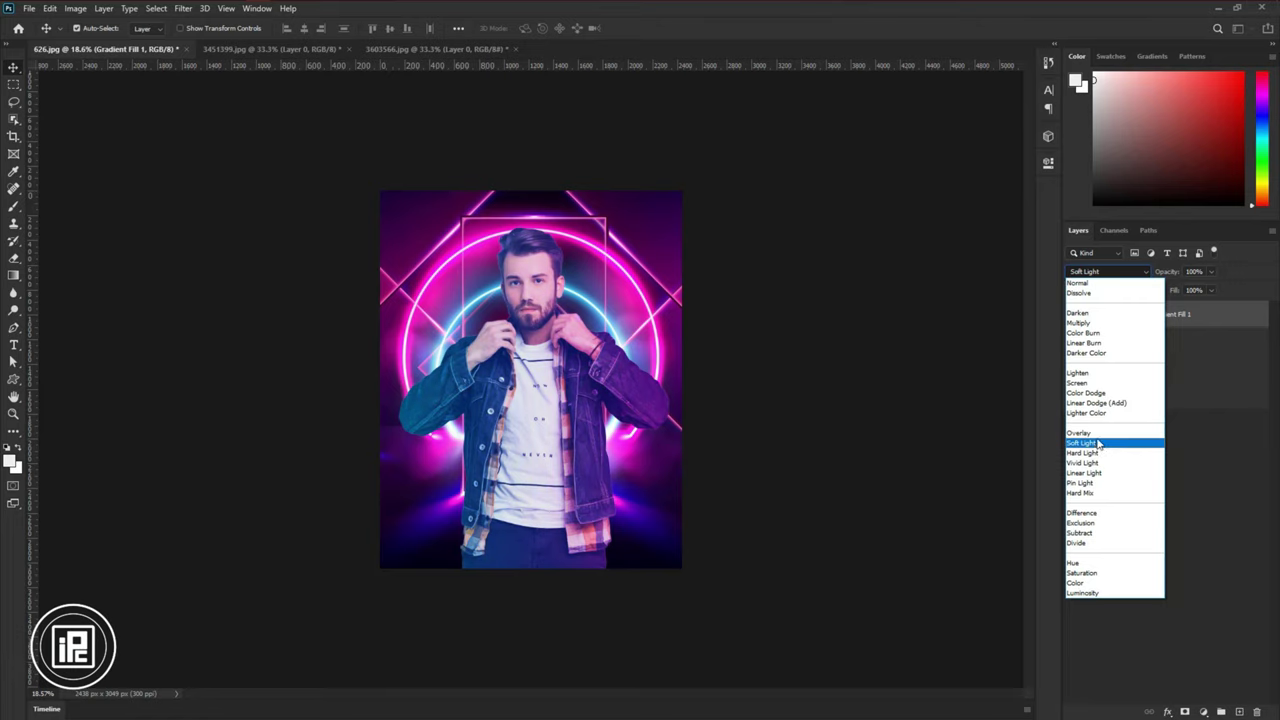
- Blend the gradient in Overlay and add a clipped Brightness/Contrast adjustment layer
click(1097, 435)
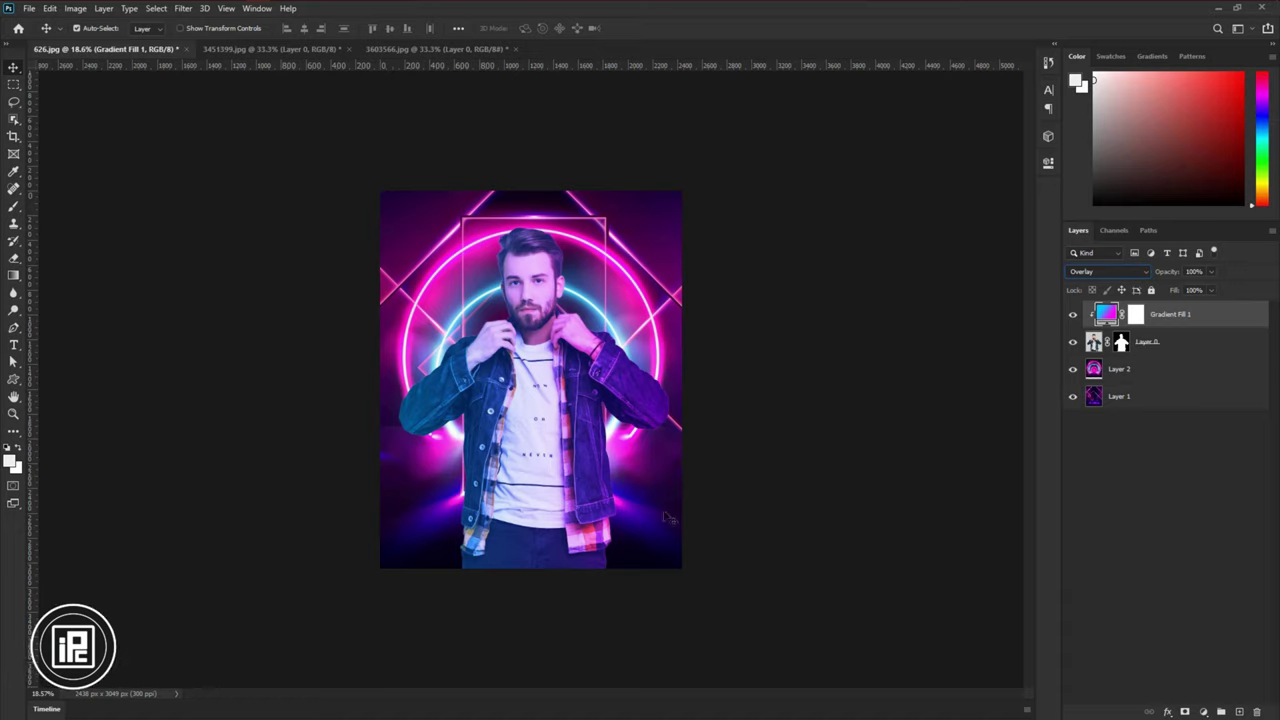
click(1200, 712)
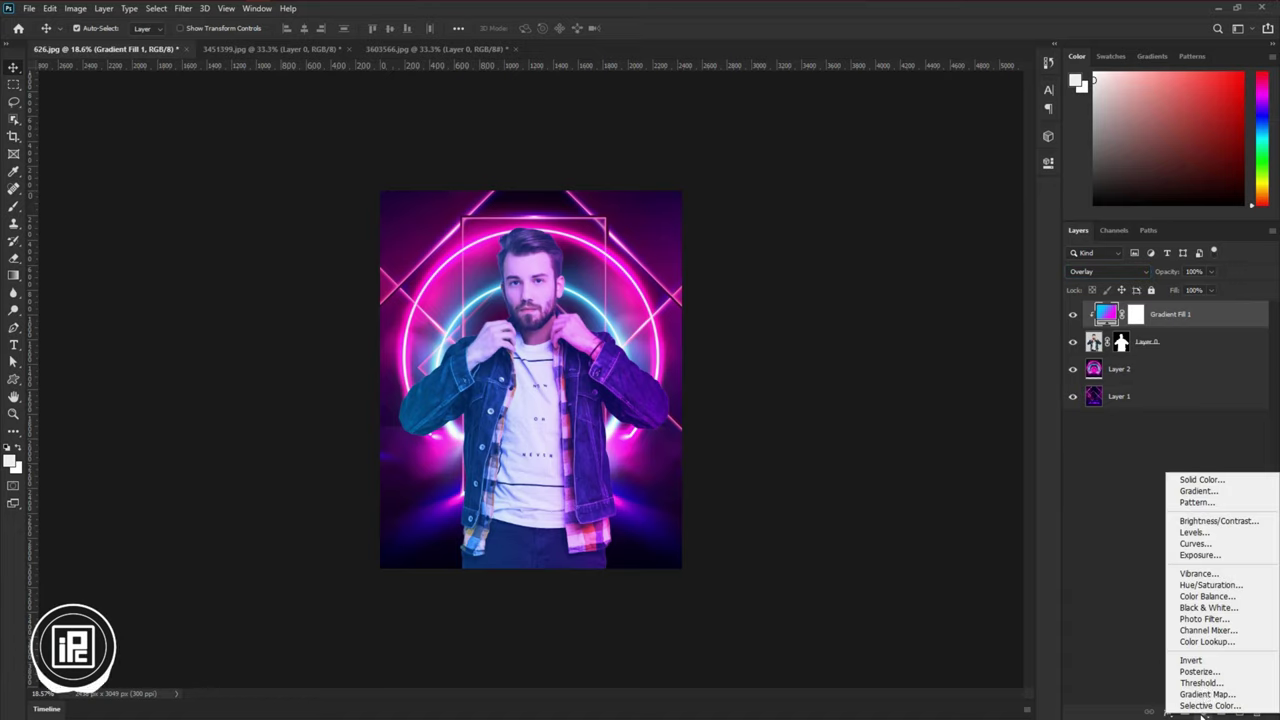
click(1200, 521)
right_click(1218, 322)
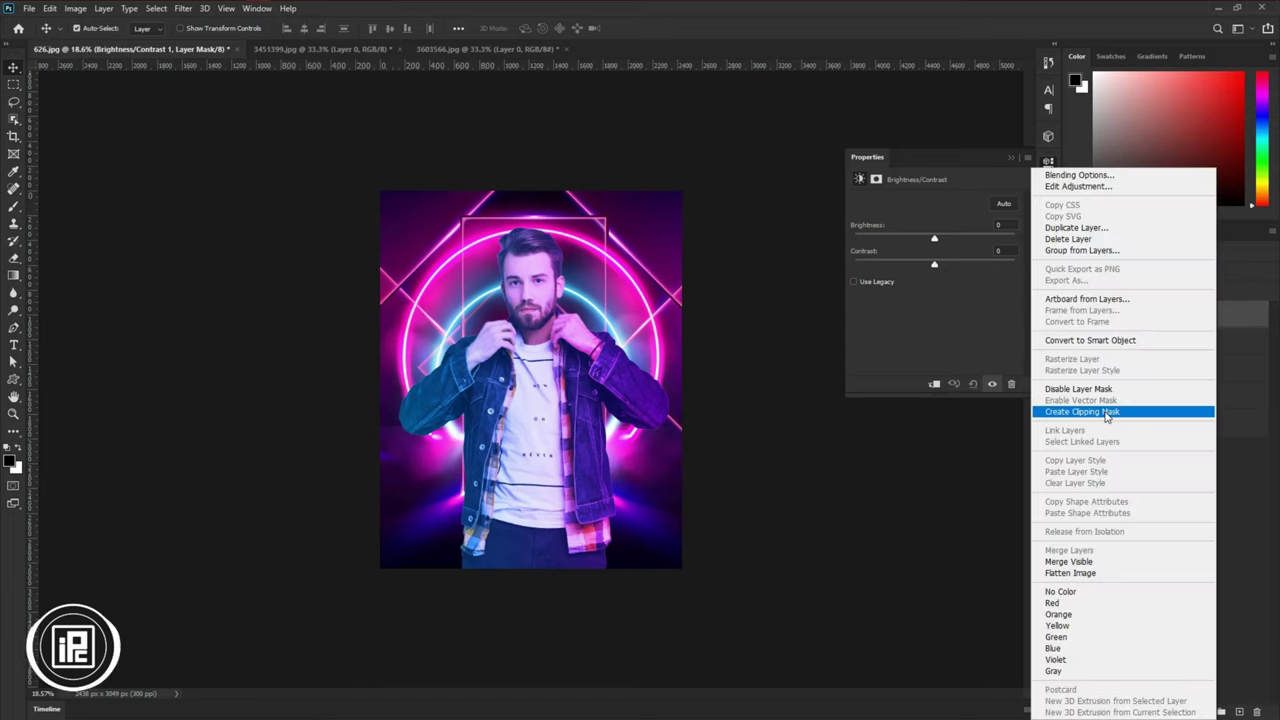
click(1107, 412)
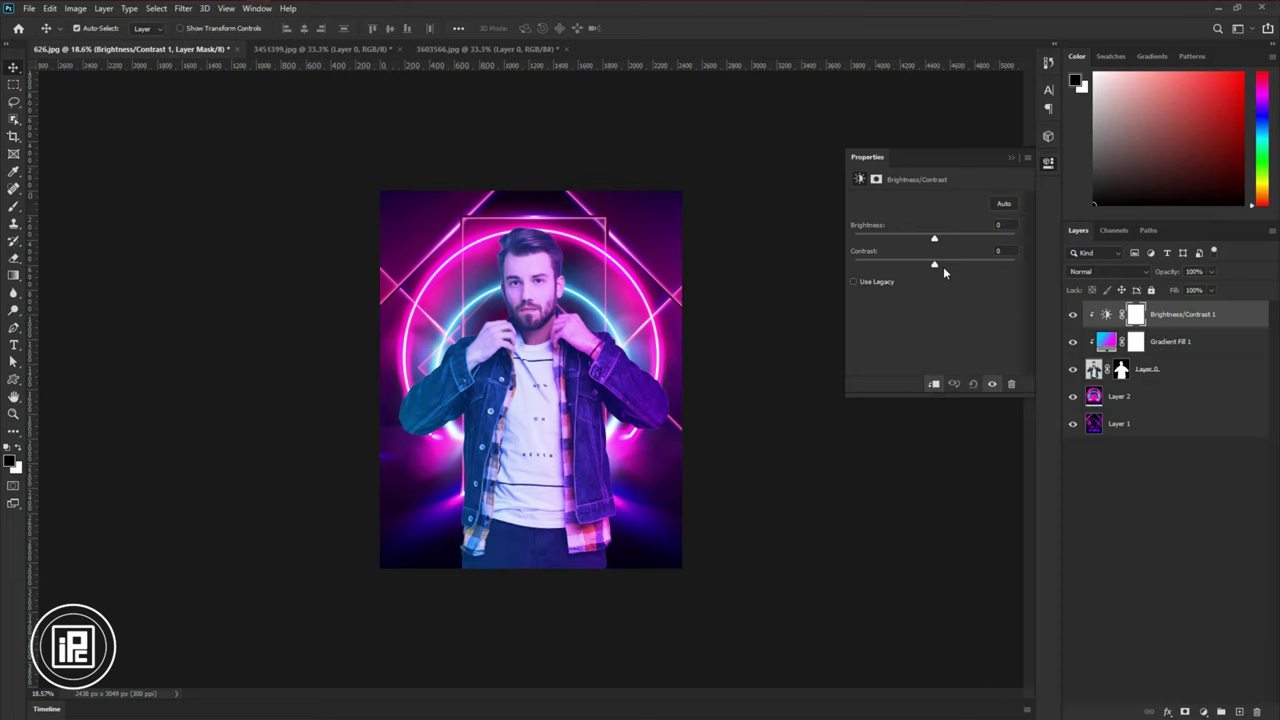
- Set Brightness to -15 and Contrast to 67
drag(935, 267, 1027, 261)
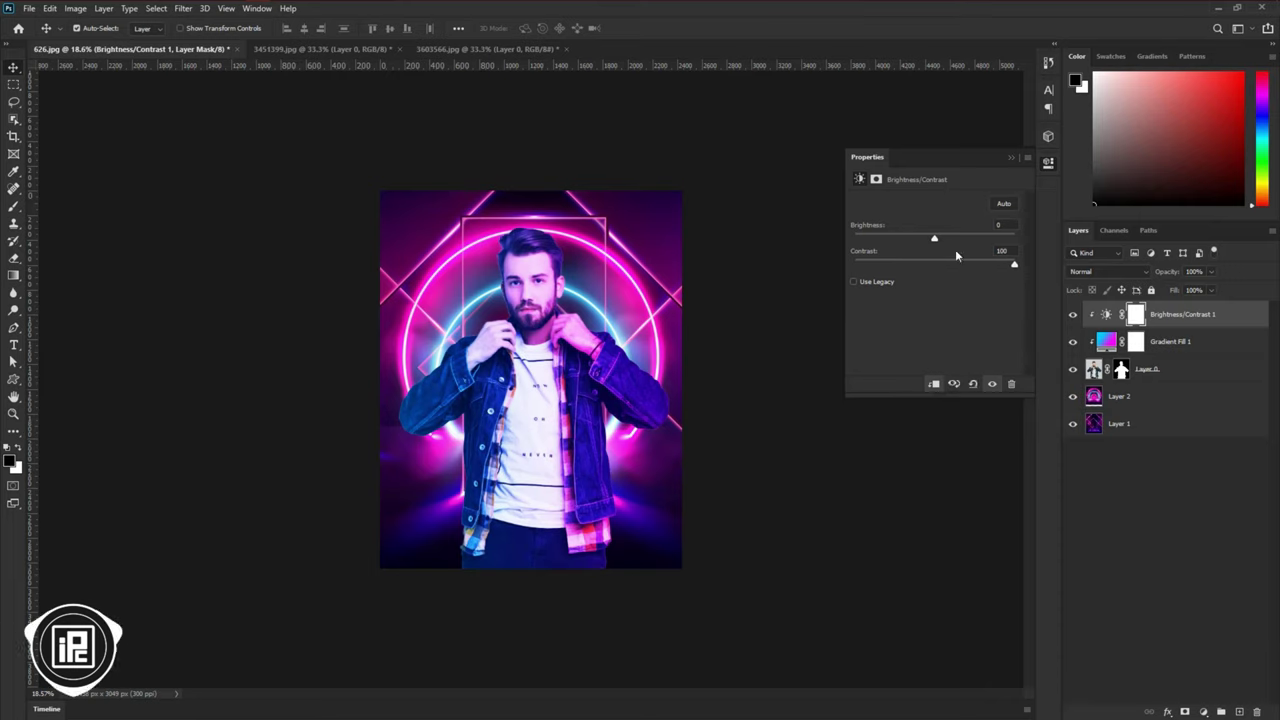
drag(935, 241, 926, 243)
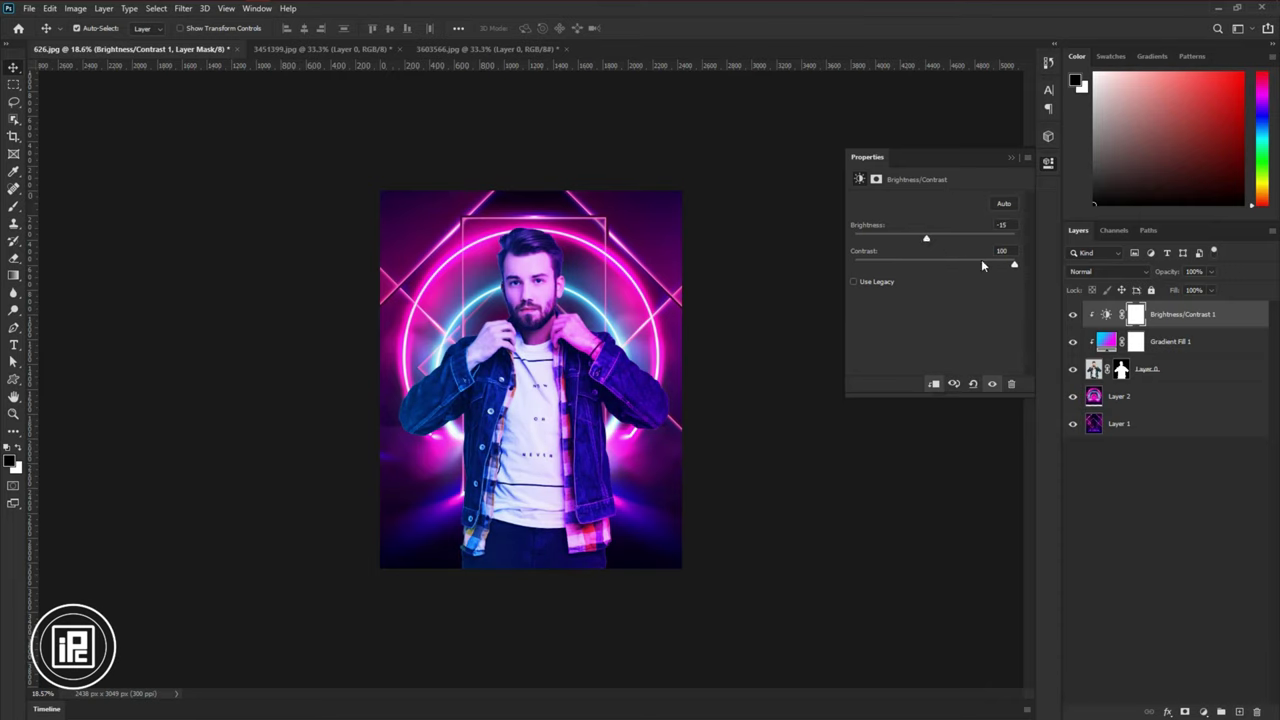
drag(1014, 265, 988, 267)
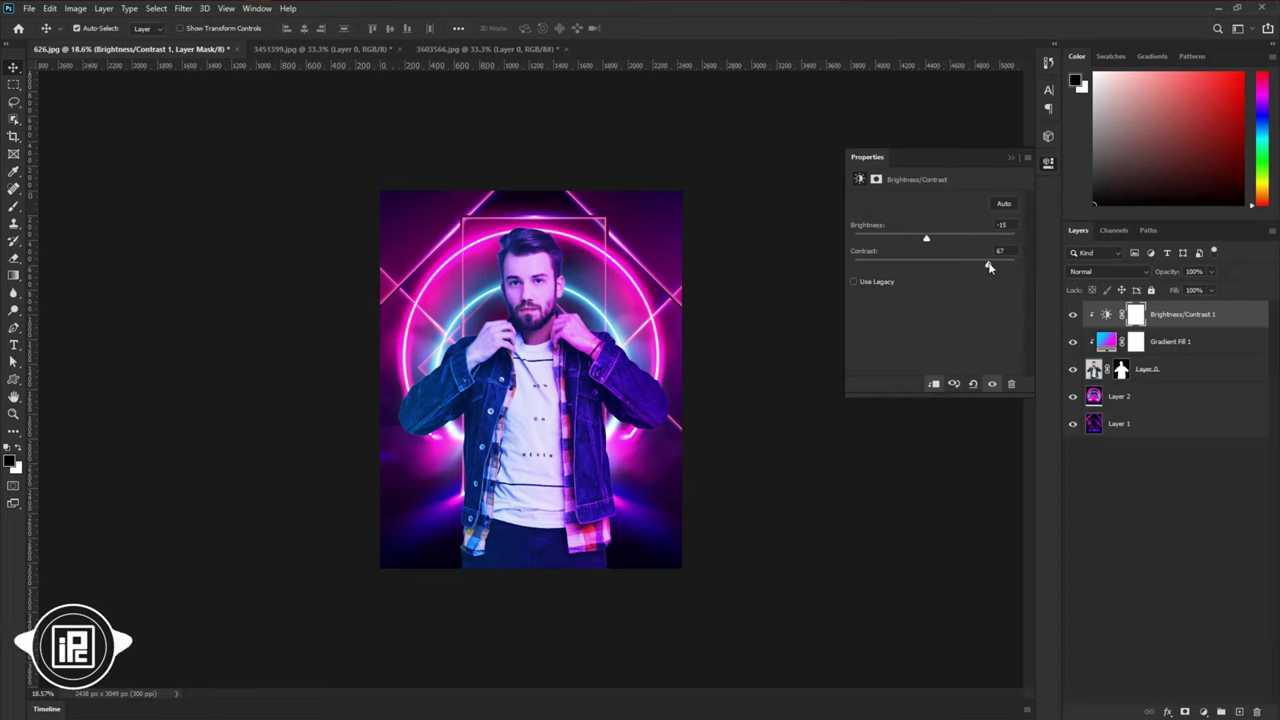
- Collapse the Properties panel and stamp all visible layers into a new top Layer 3 with Ctrl+Alt+Shift+E
click(1010, 158)
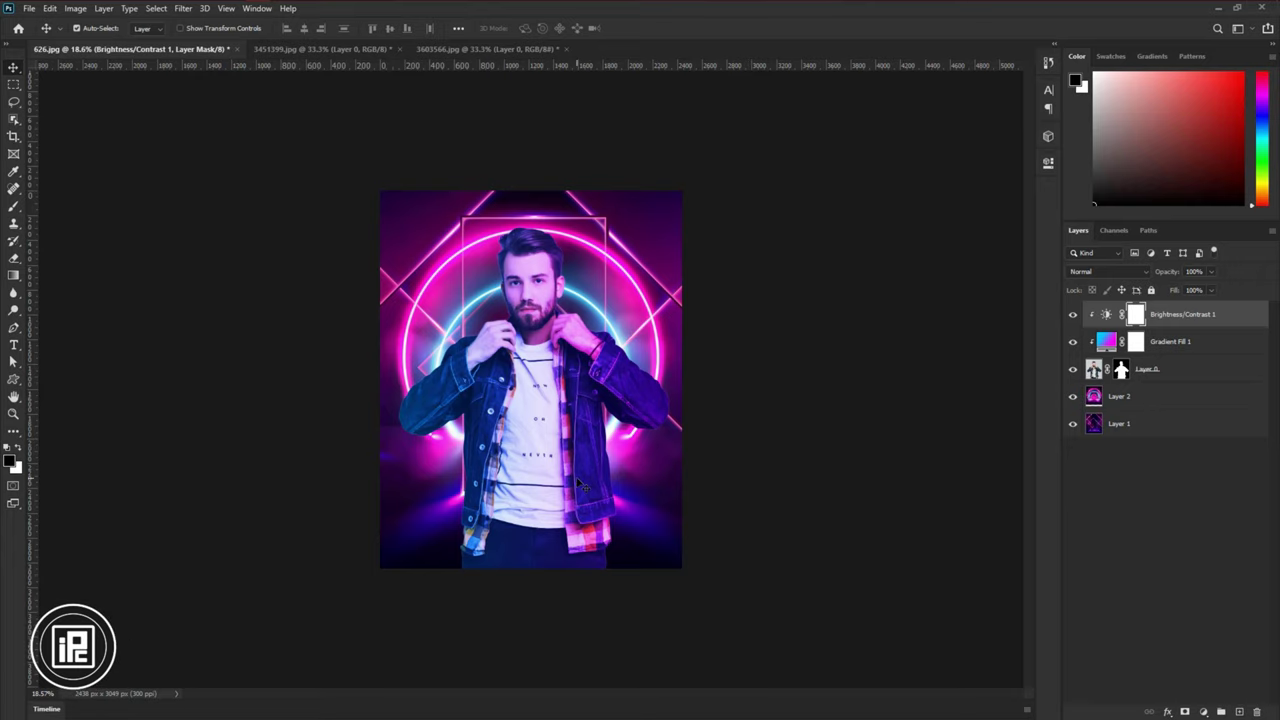
key(ctrl+alt+shift+e)
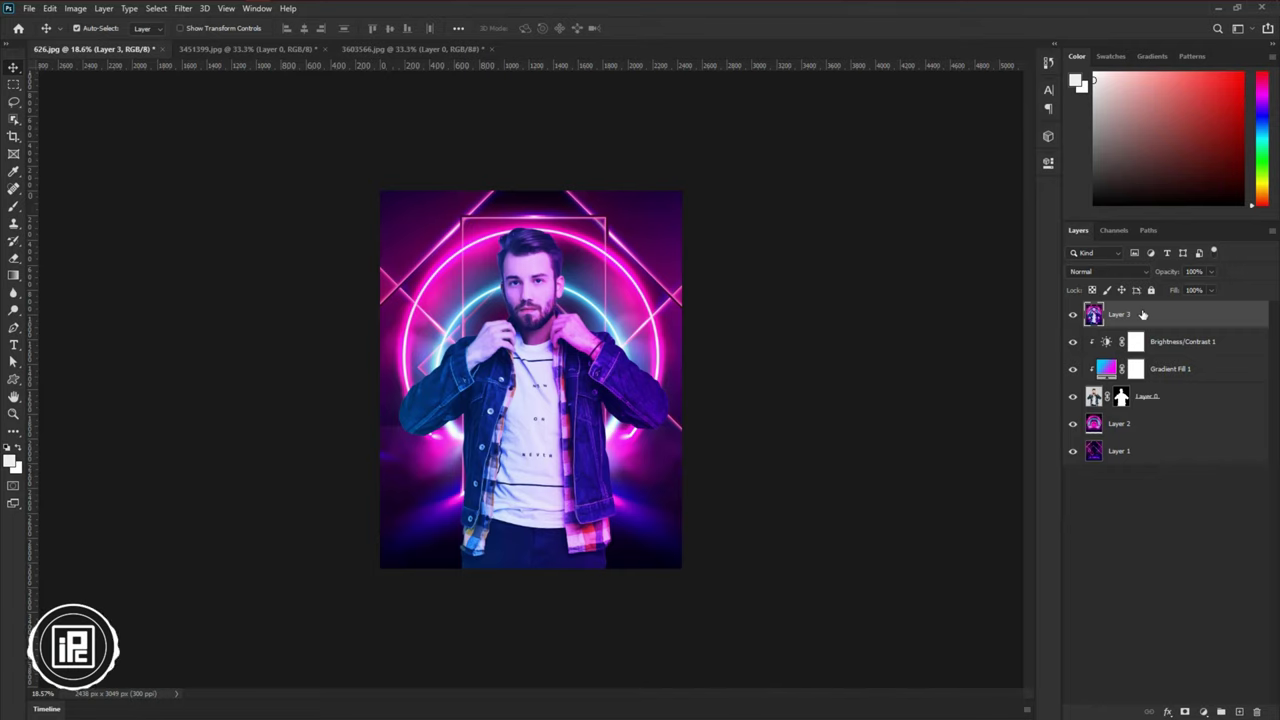
- Convert Layer 3 to a smart object and open it in the Camera Raw filter
right_click(1155, 314)
click(1042, 344)
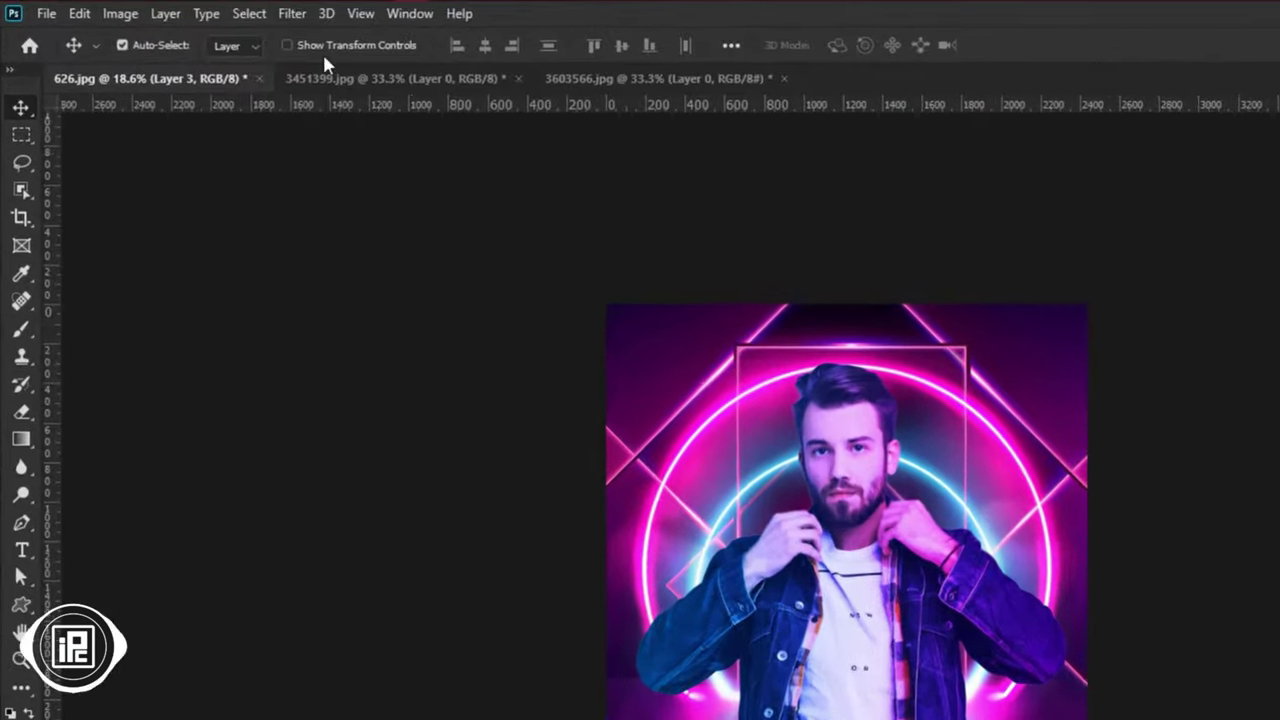
click(183, 8)
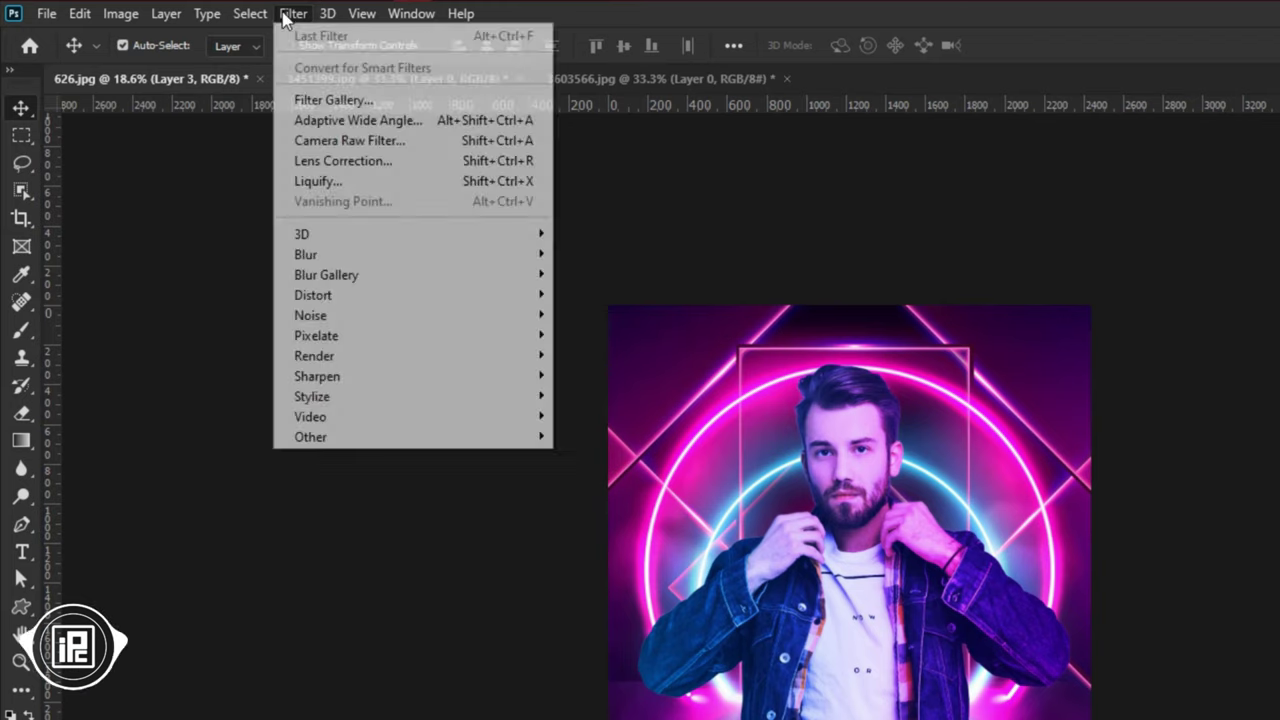
click(360, 140)
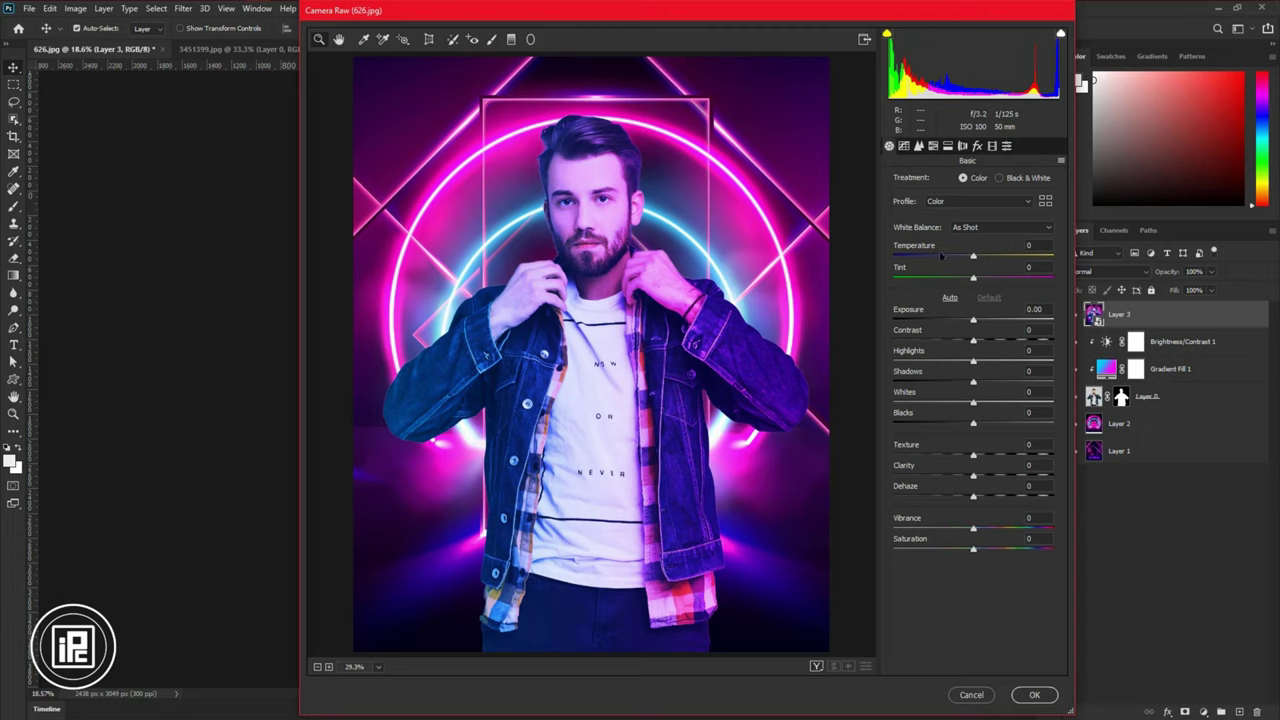
drag(698, 12, 641, 17)
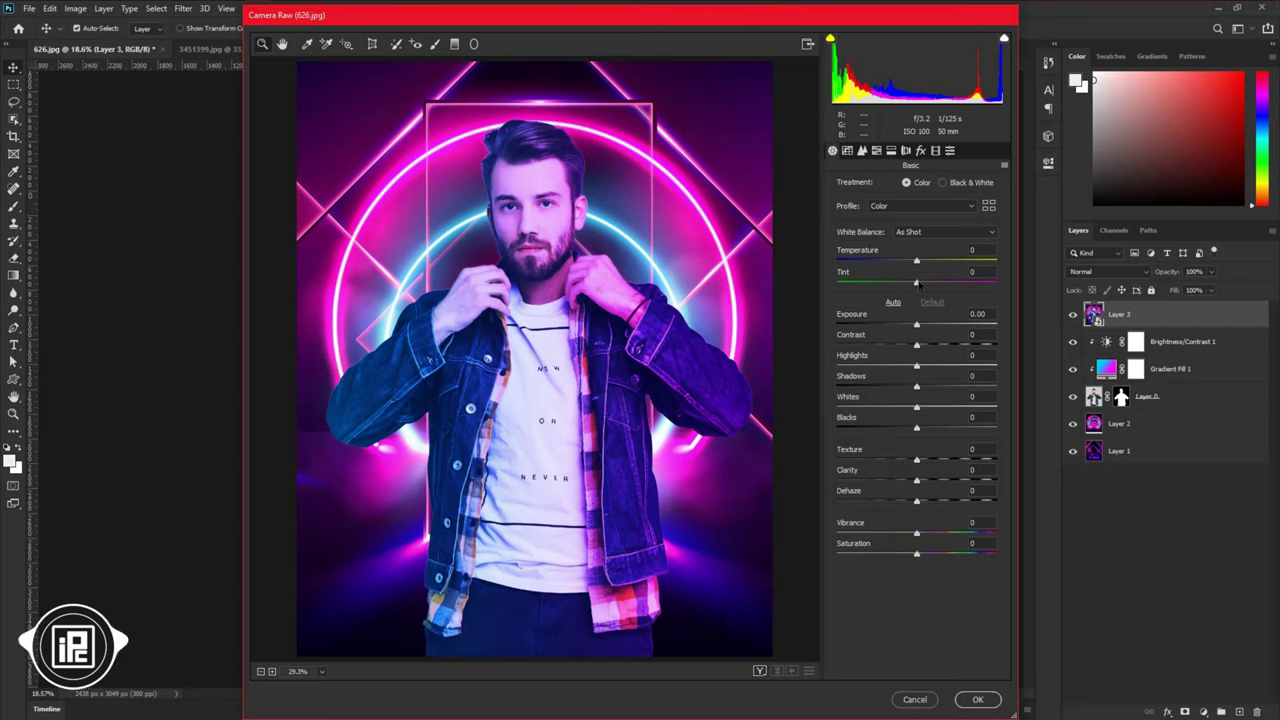
- In Camera Raw's Basic panel, set Tint +13, Contrast +23 and Vibrance +14
drag(918, 285, 928, 284)
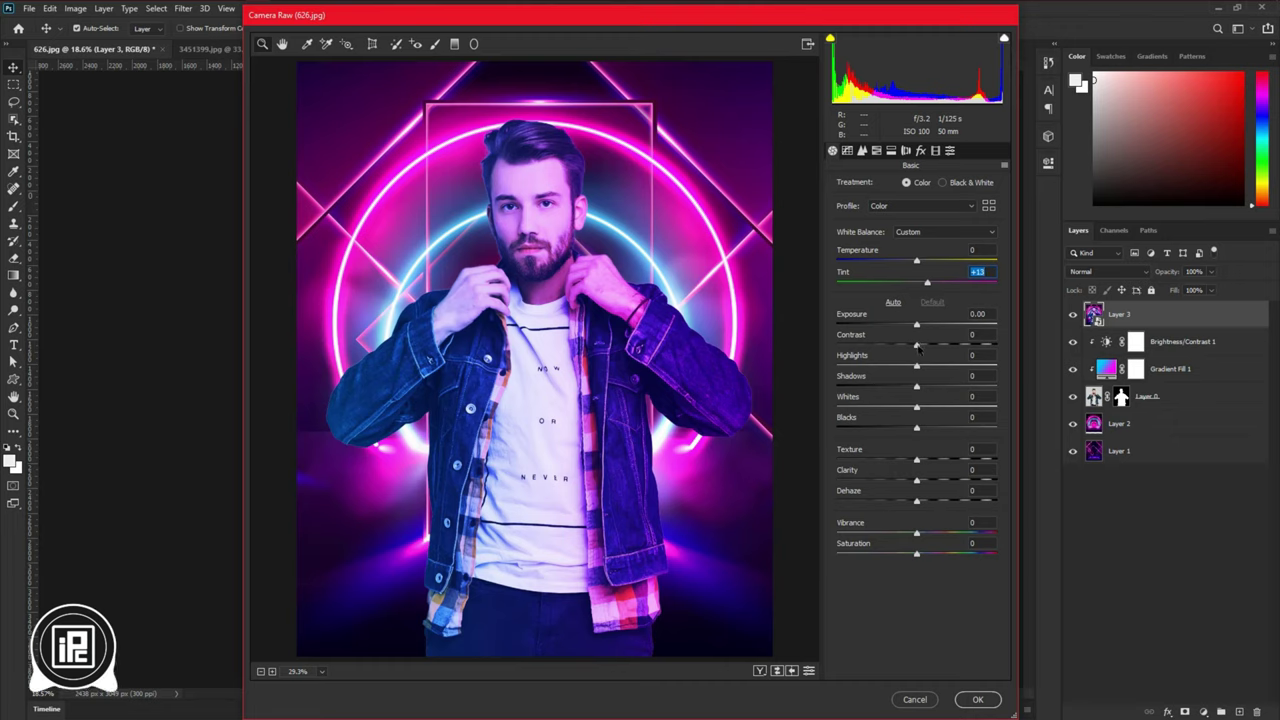
drag(917, 346, 922, 483)
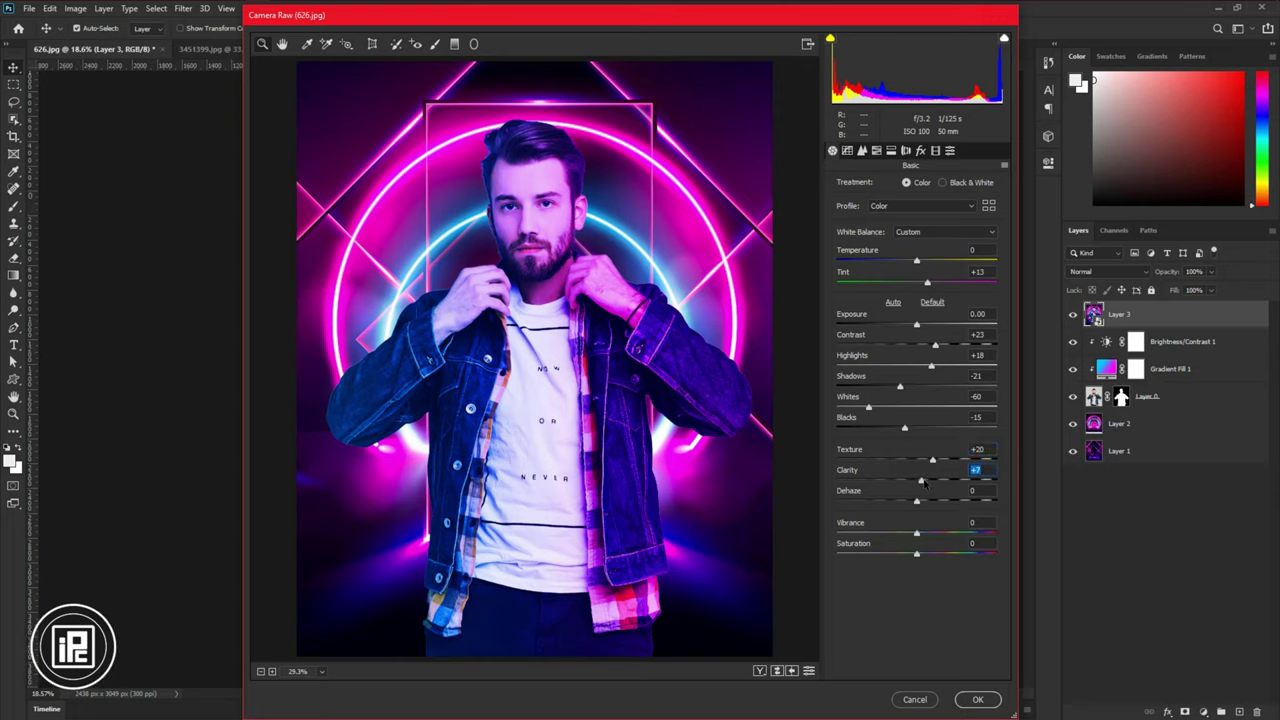
drag(916, 532, 927, 533)
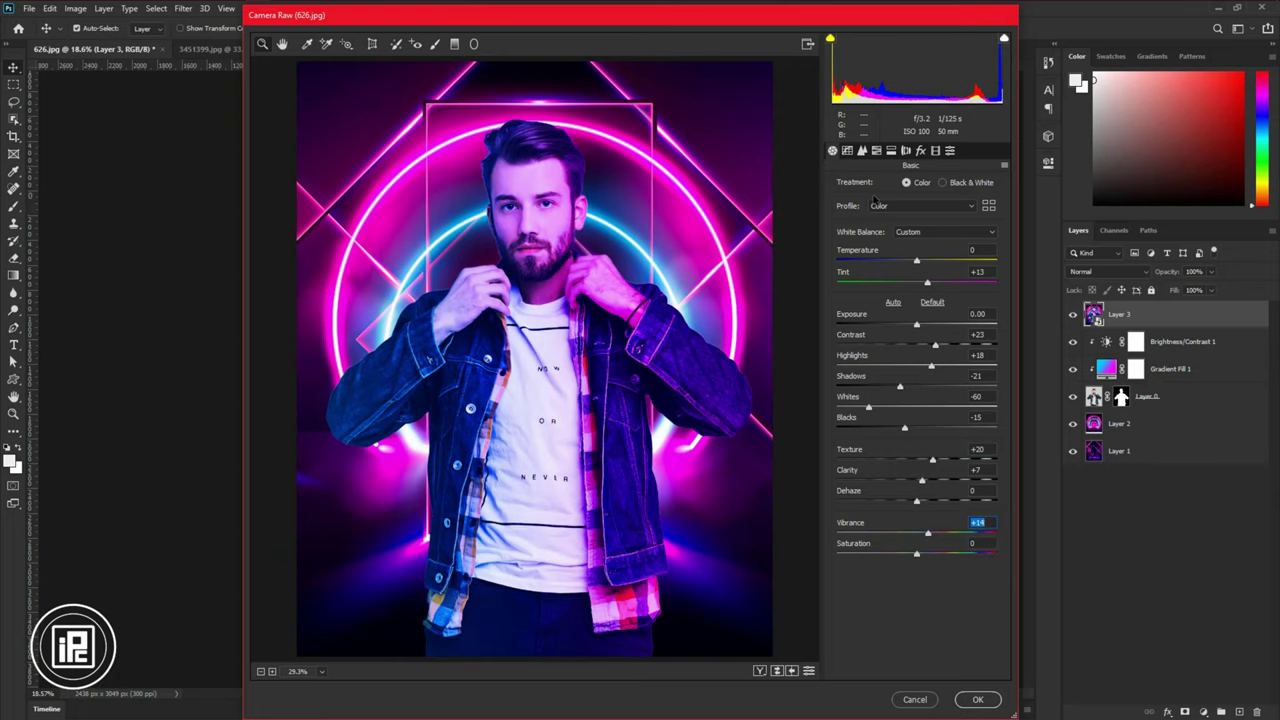
- Adjust HSL luminance: darken Reds and Oranges (-6), brighten Magentas and Aquas (+36)
click(876, 150)
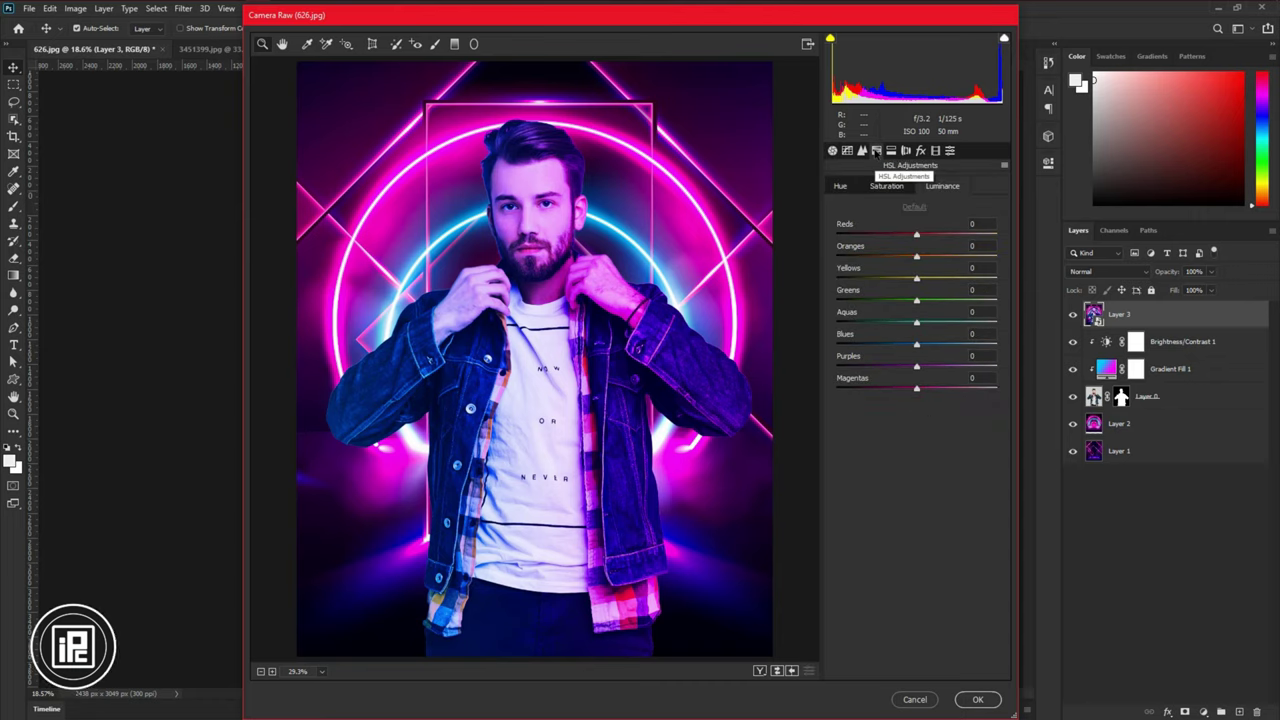
click(900, 186)
mouse_move(916, 236)
mouse_down()
mouse_move(890, 246)
mouse_move(906, 238)
mouse_up()
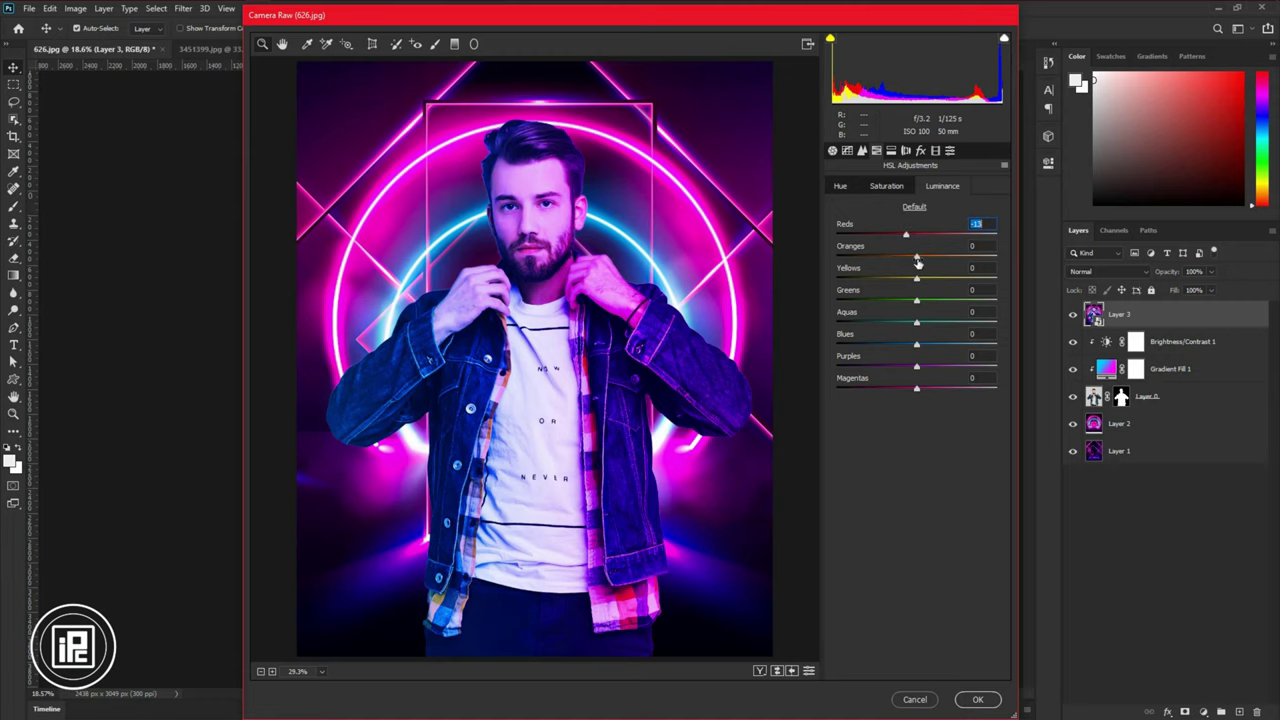
drag(916, 257, 881, 259)
click(912, 258)
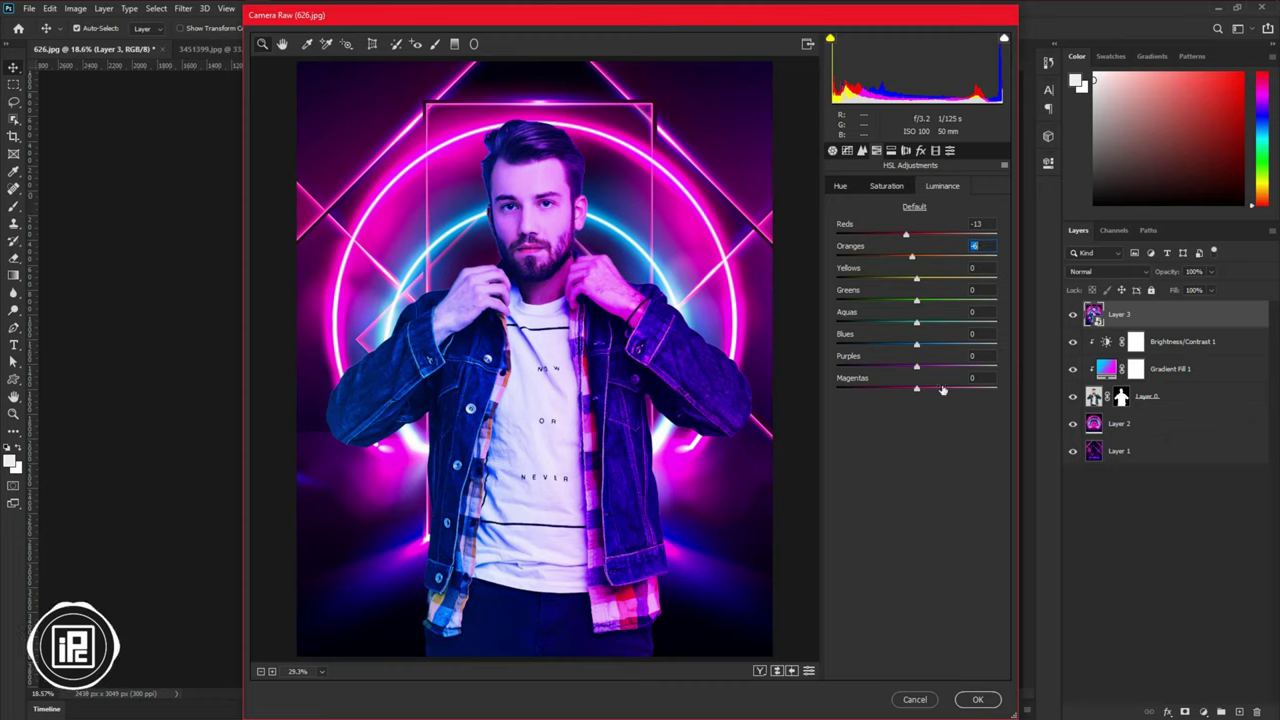
click(916, 389)
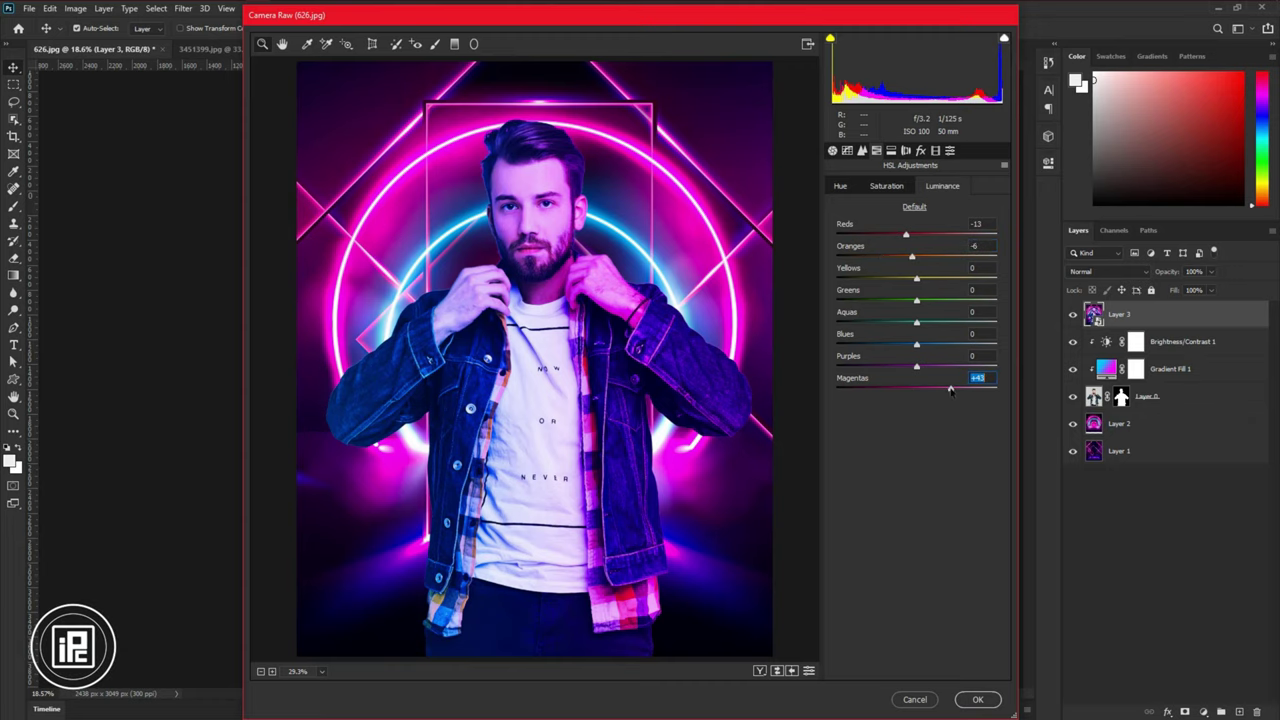
mouse_move(916, 389)
mouse_down()
mouse_move(951, 389)
mouse_move(910, 389)
mouse_move(923, 389)
mouse_move(915, 367)
mouse_move(936, 376)
mouse_up()
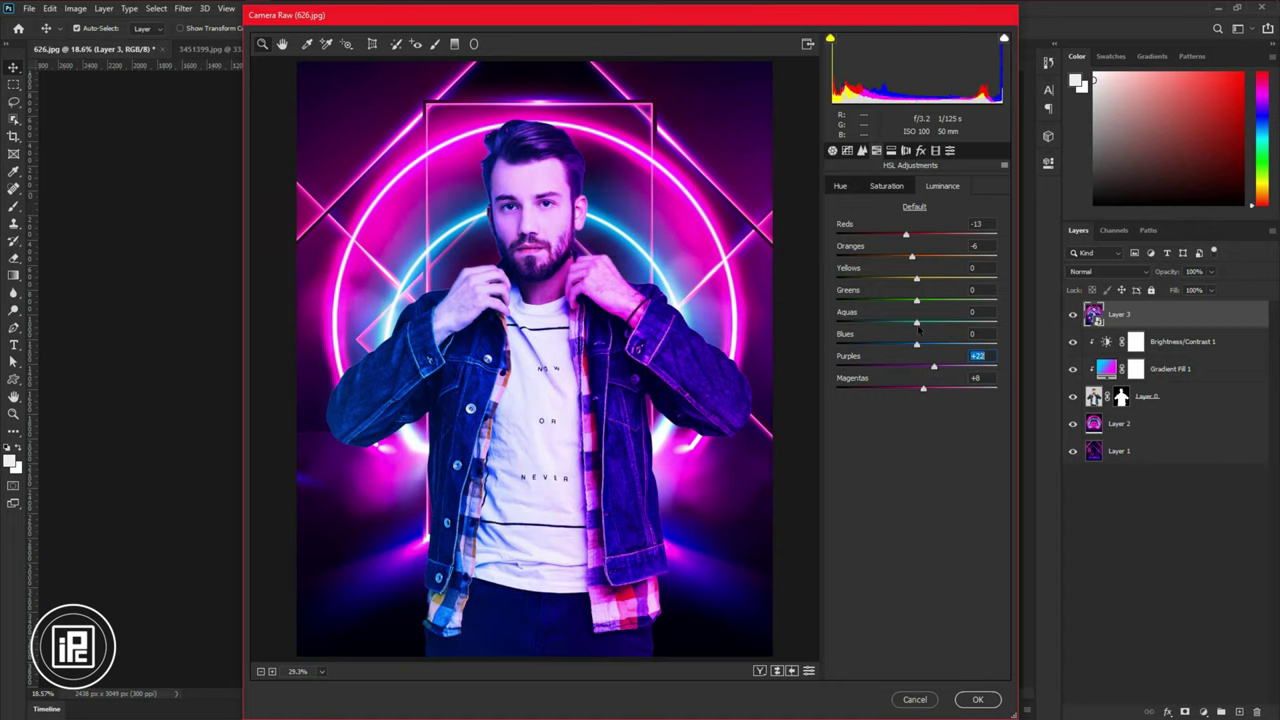
drag(918, 322, 935, 366)
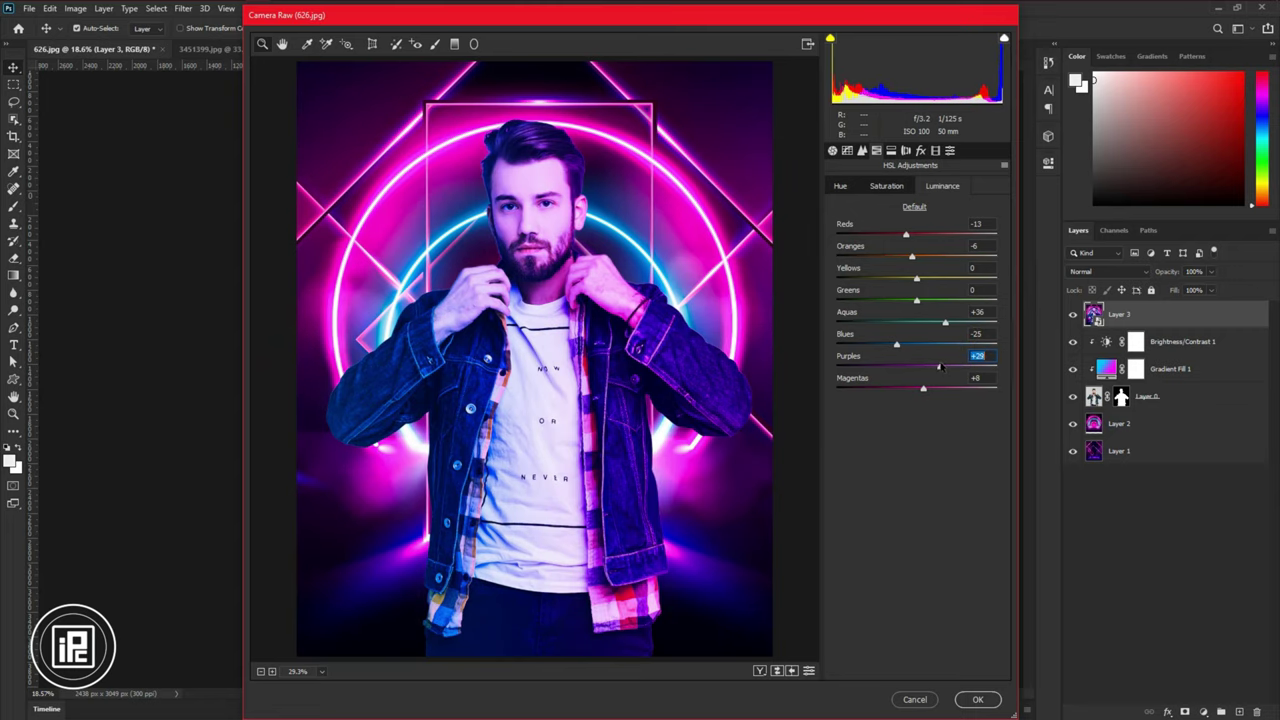
- Raise HSL saturation for Blues (+20), Reds (+19) and Purples (+28)
click(888, 188)
drag(917, 346, 923, 388)
drag(917, 235, 933, 237)
drag(920, 368, 938, 368)
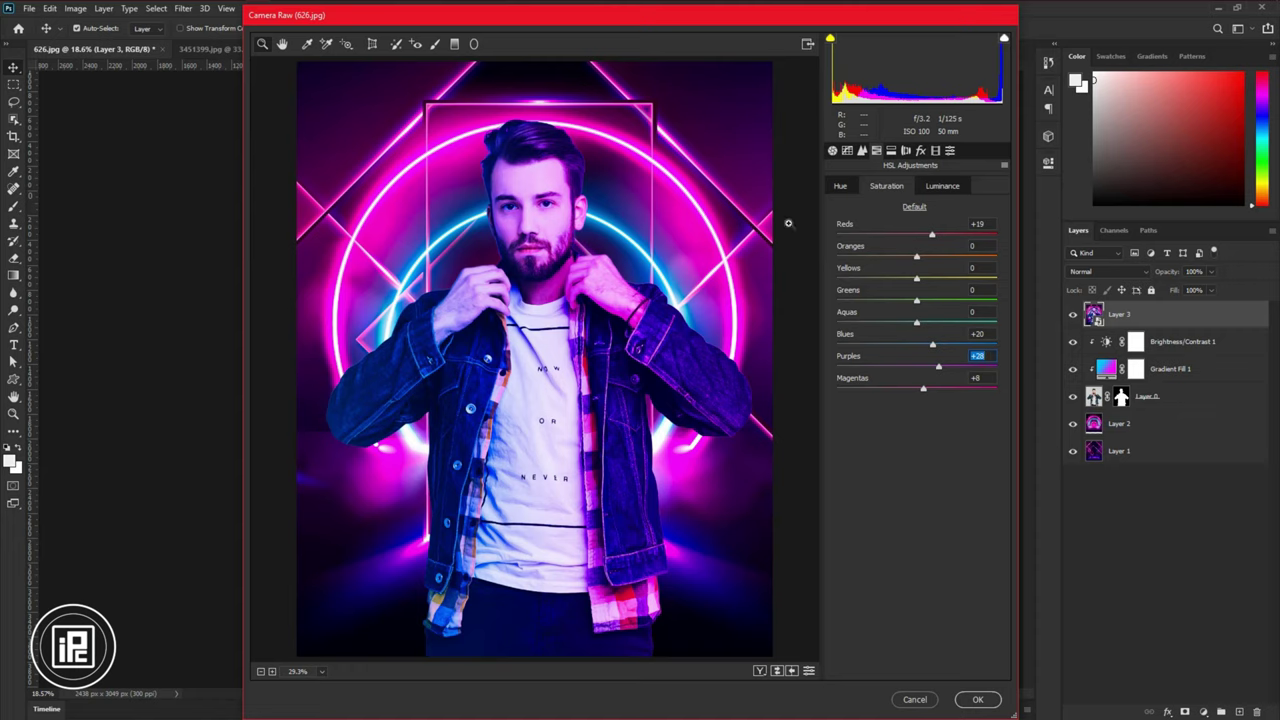
- Zoom the preview into the face and set Detail sharpening Amount to 54
click(527, 206)
click(527, 206)
click(530, 202)
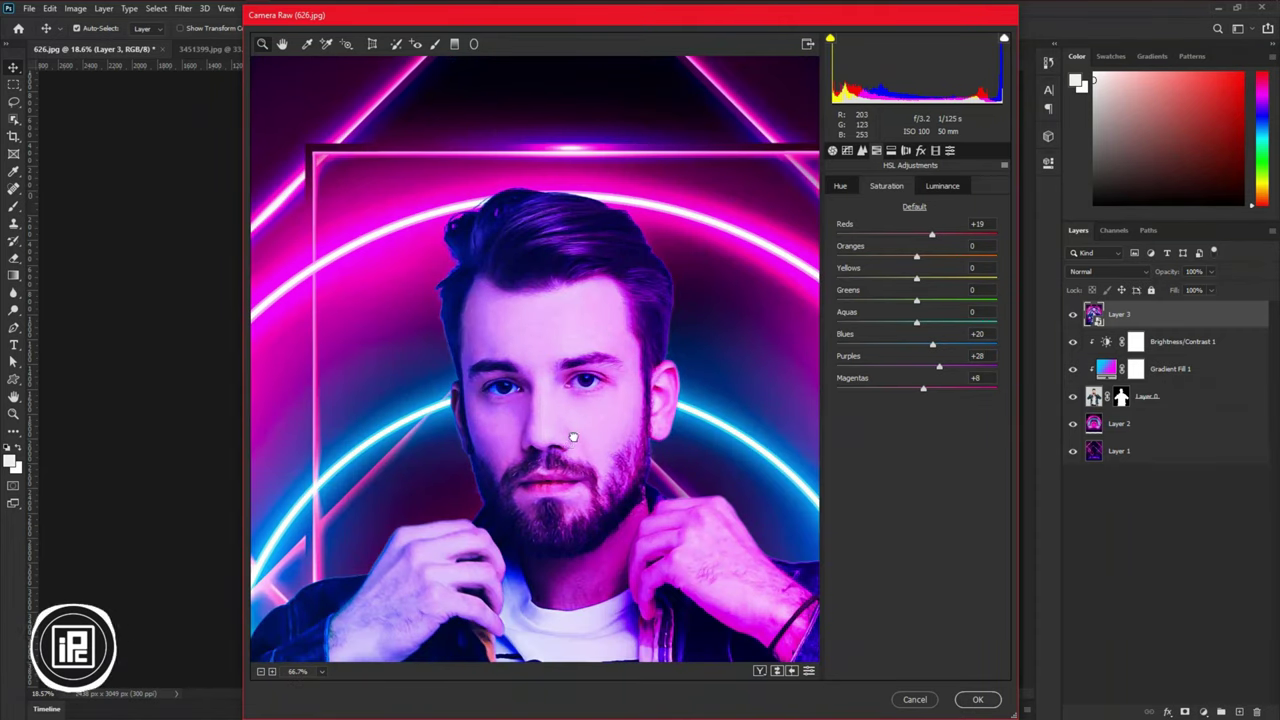
drag(571, 428, 564, 320)
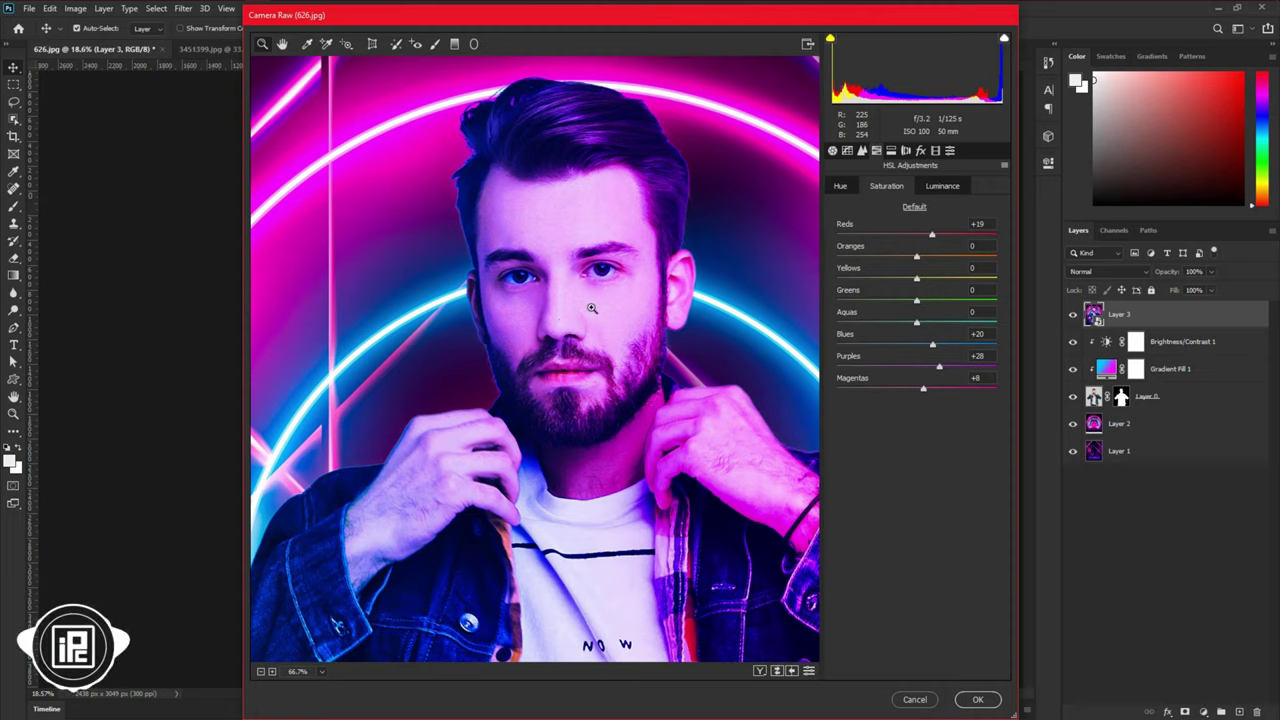
click(866, 155)
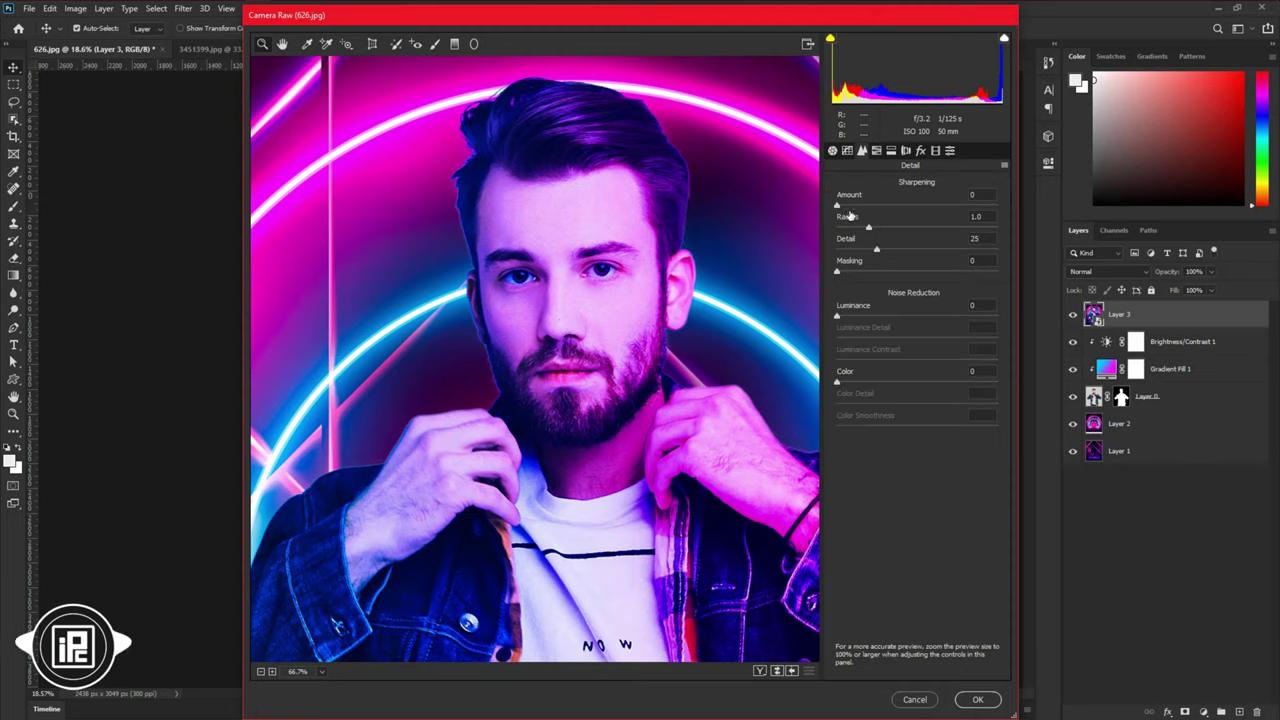
drag(874, 206, 894, 206)
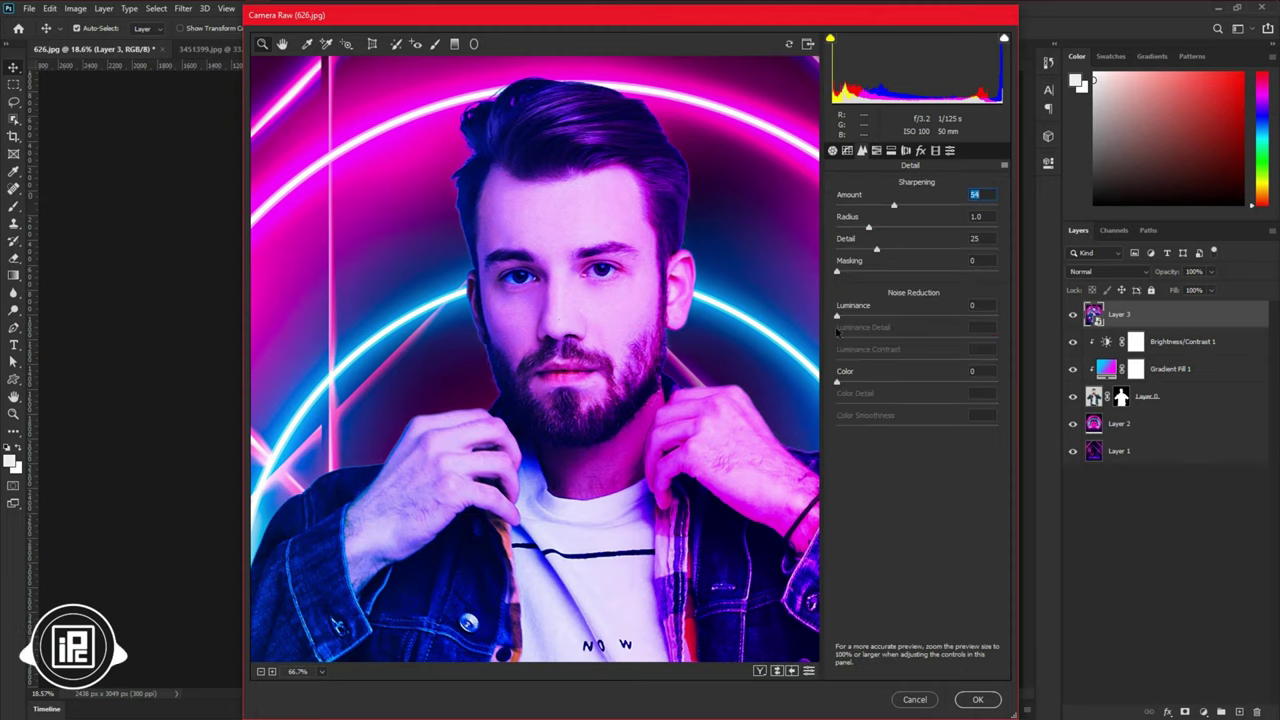
- Set luminance noise reduction to 47 with Luminance Detail 46, then zoom back out
drag(838, 316, 872, 318)
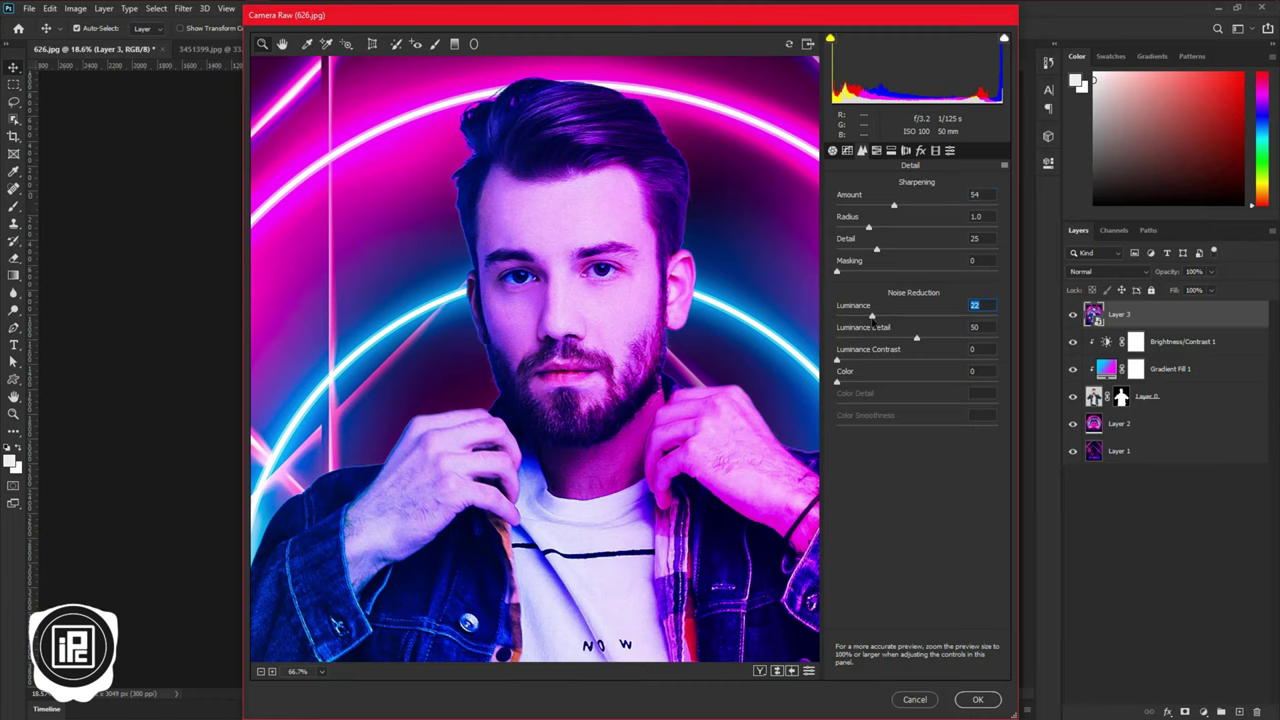
drag(872, 318, 910, 340)
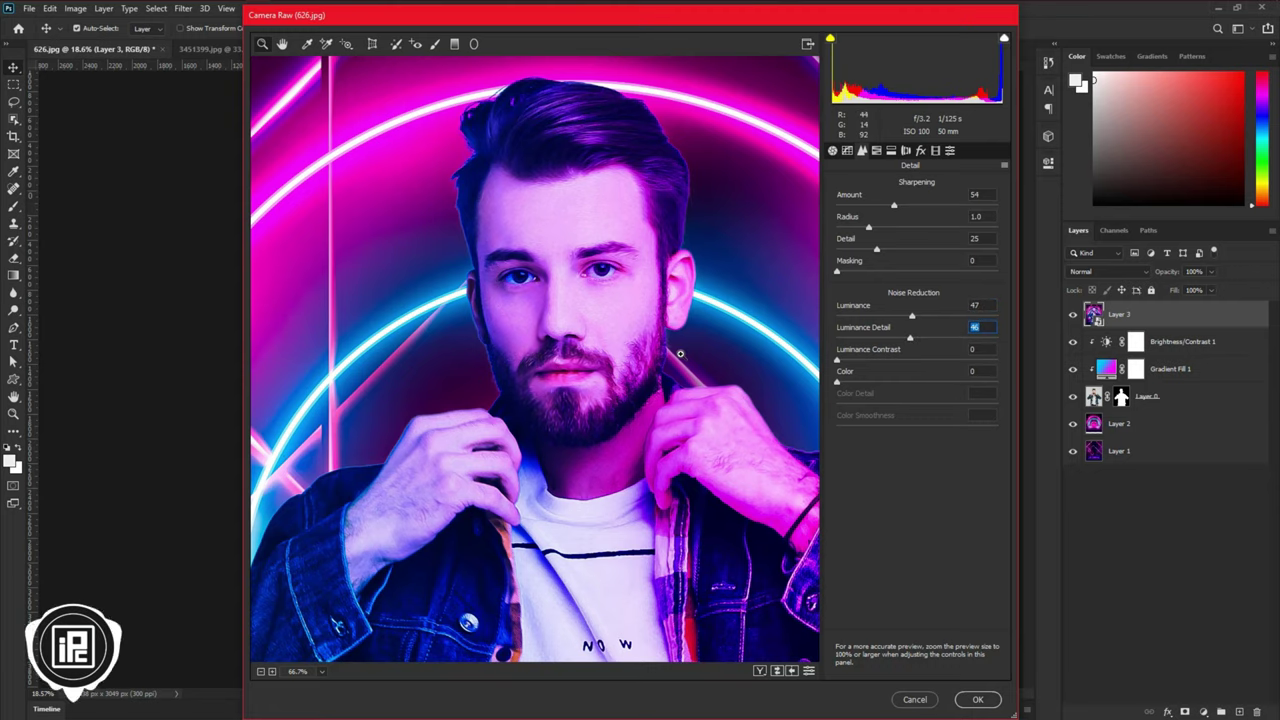
key(alt)
alt+click(621, 285)
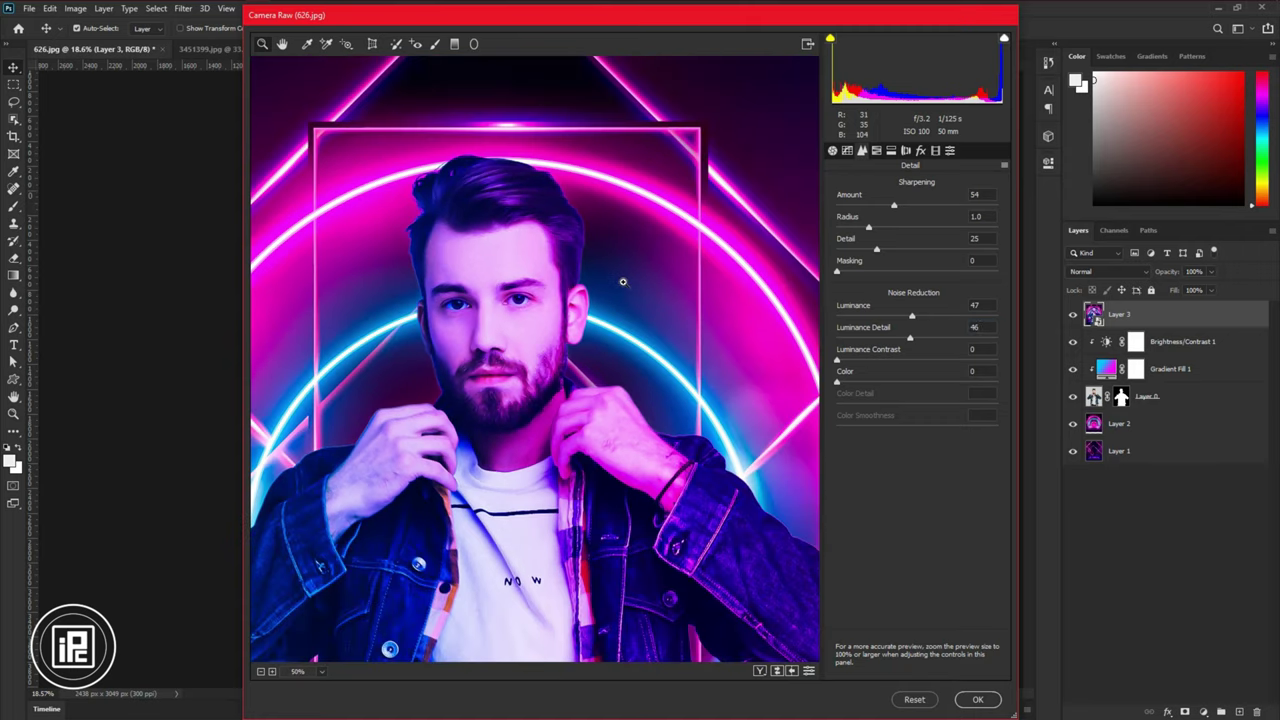
alt+click(612, 289)
- Add a negative Post Crop Vignetting amount and apply the Camera Raw filter to Layer 3
alt+click(597, 296)
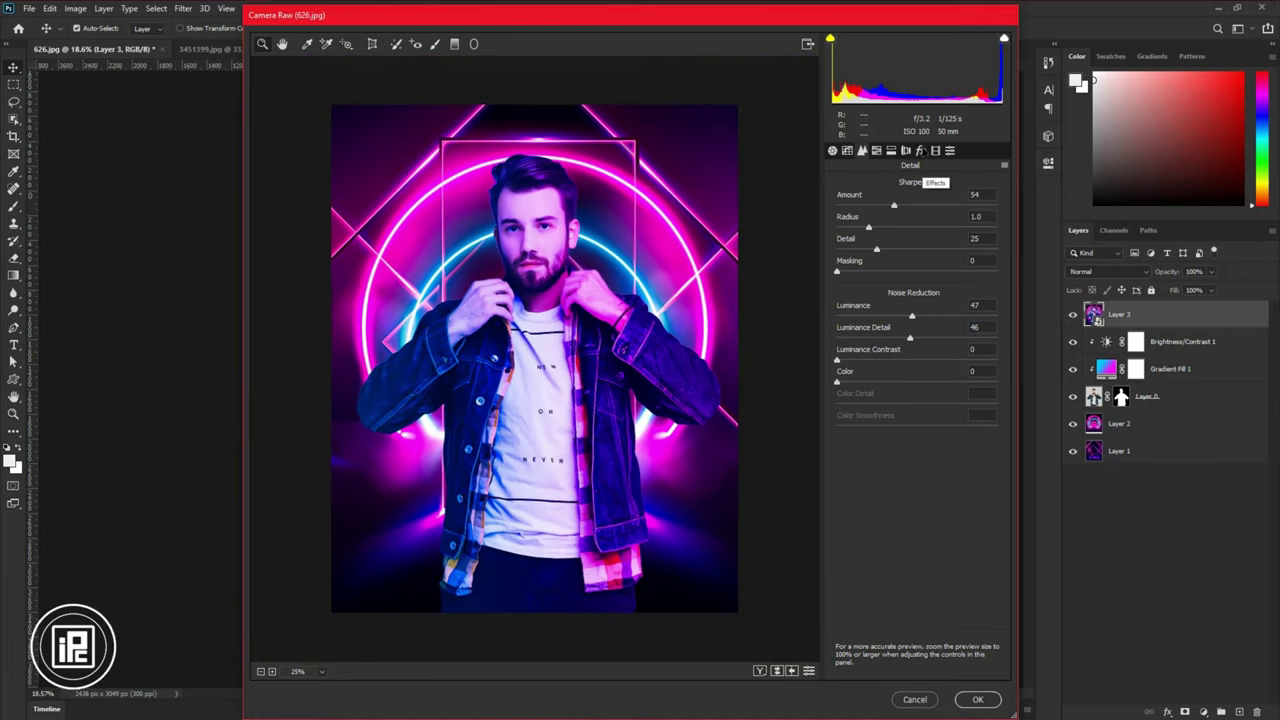
click(921, 150)
drag(916, 325, 882, 325)
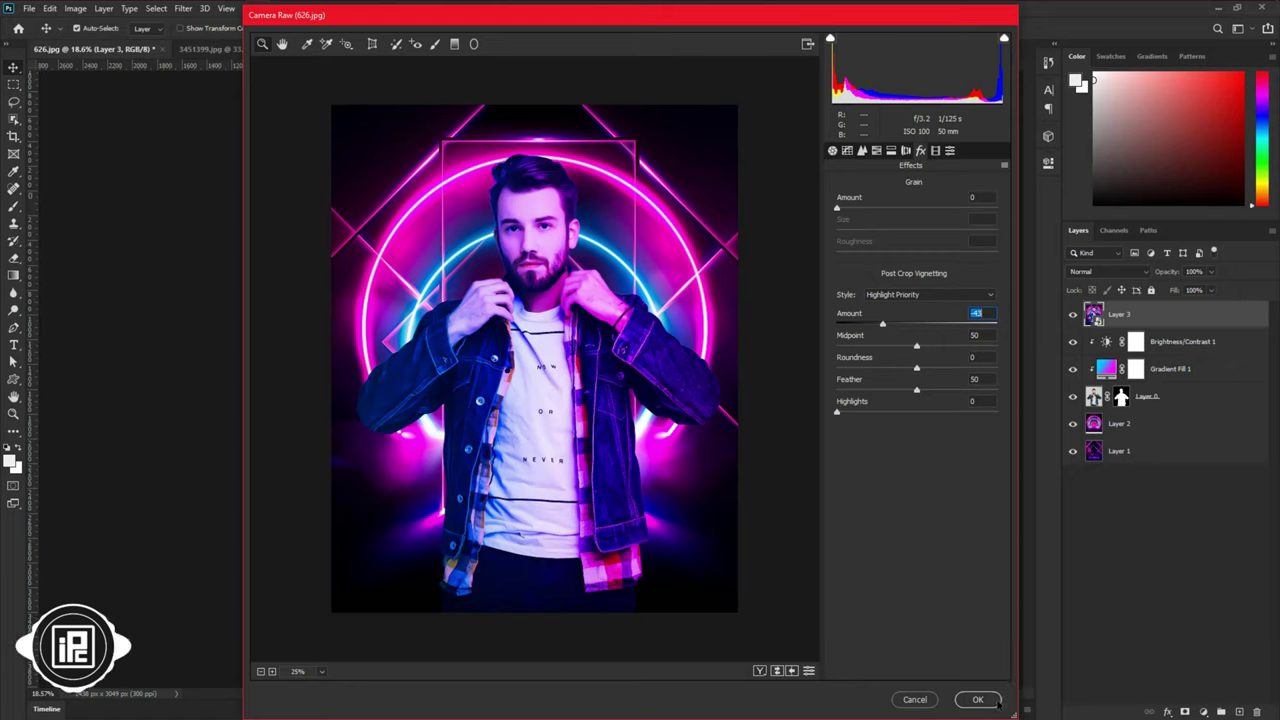
click(982, 702)
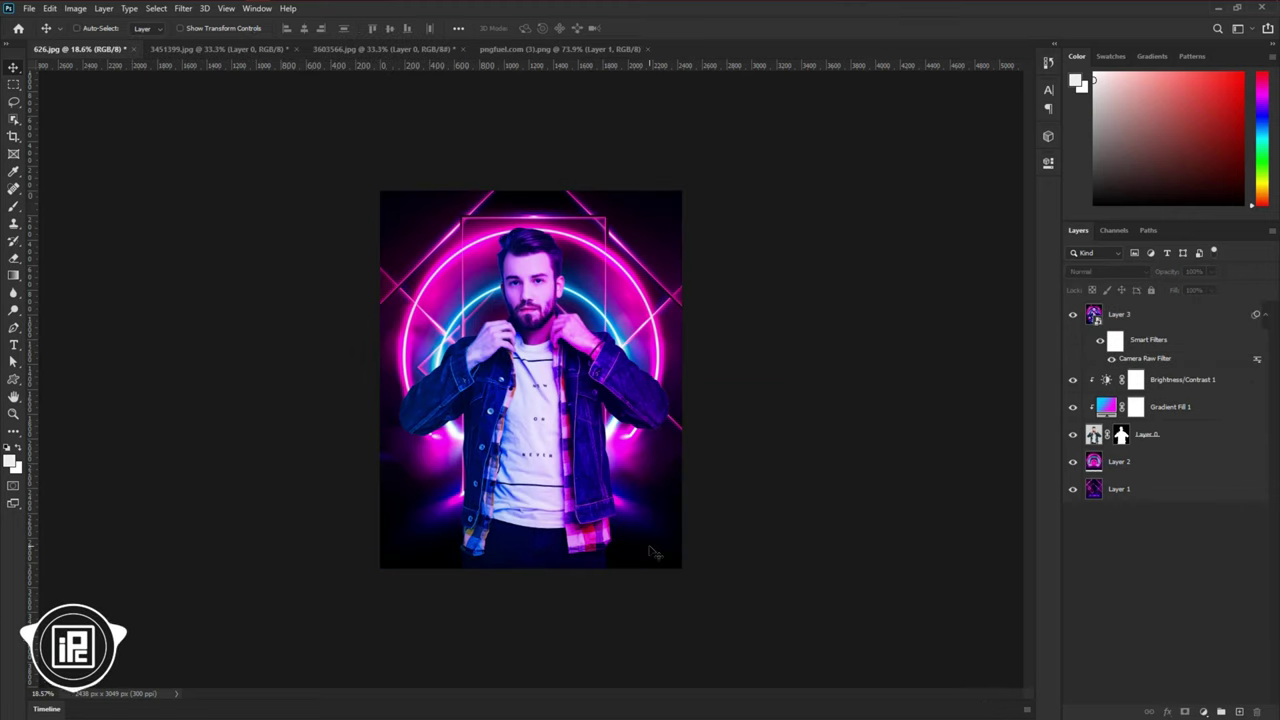
scroll(651, 553, up, 3)
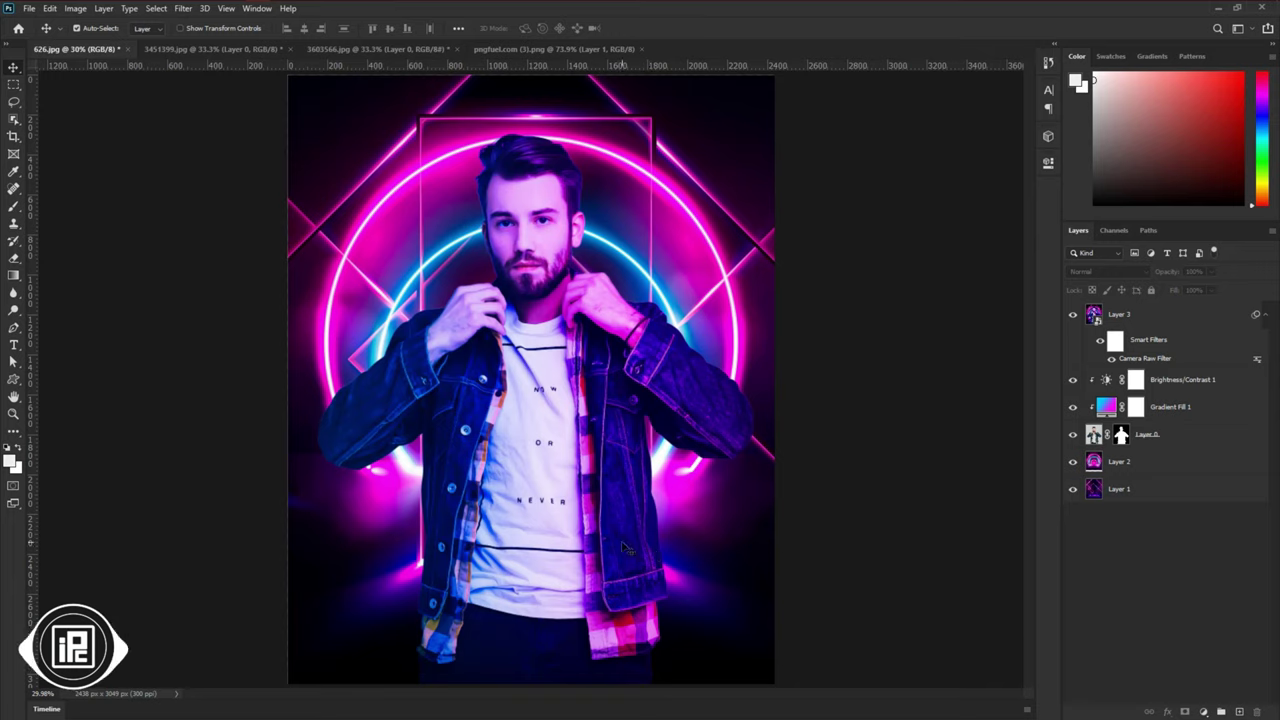
click(573, 484)
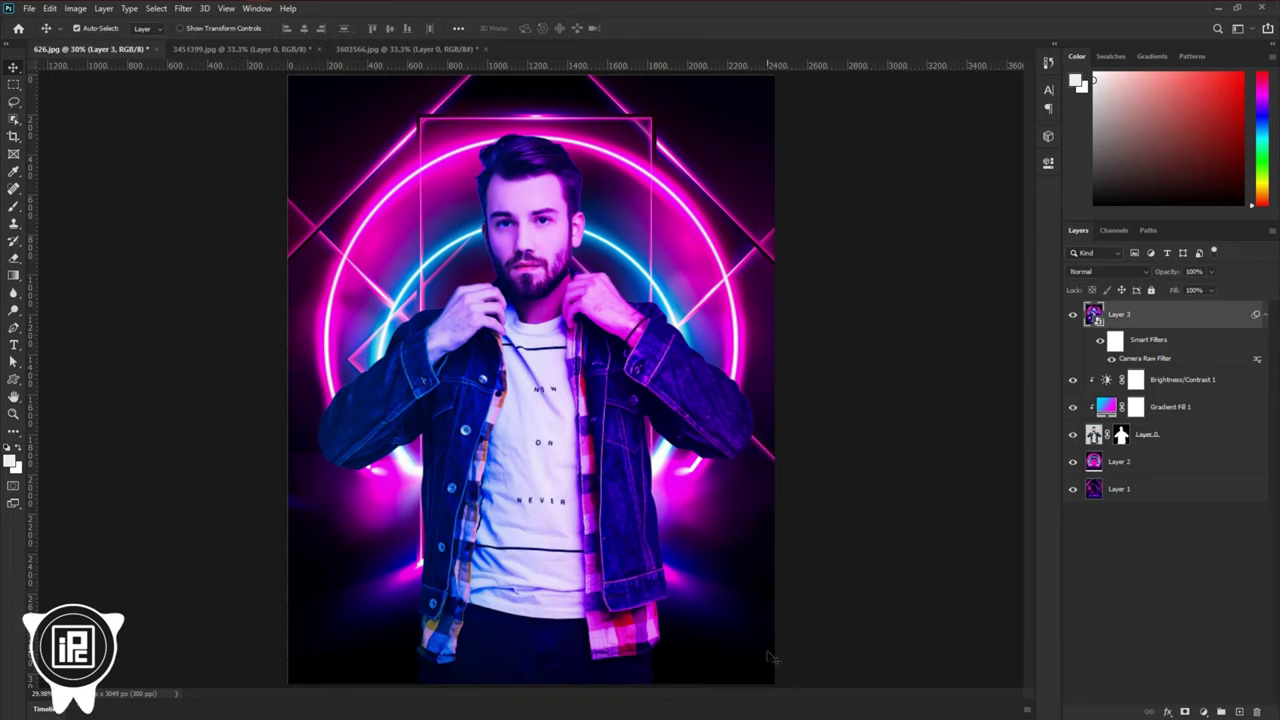